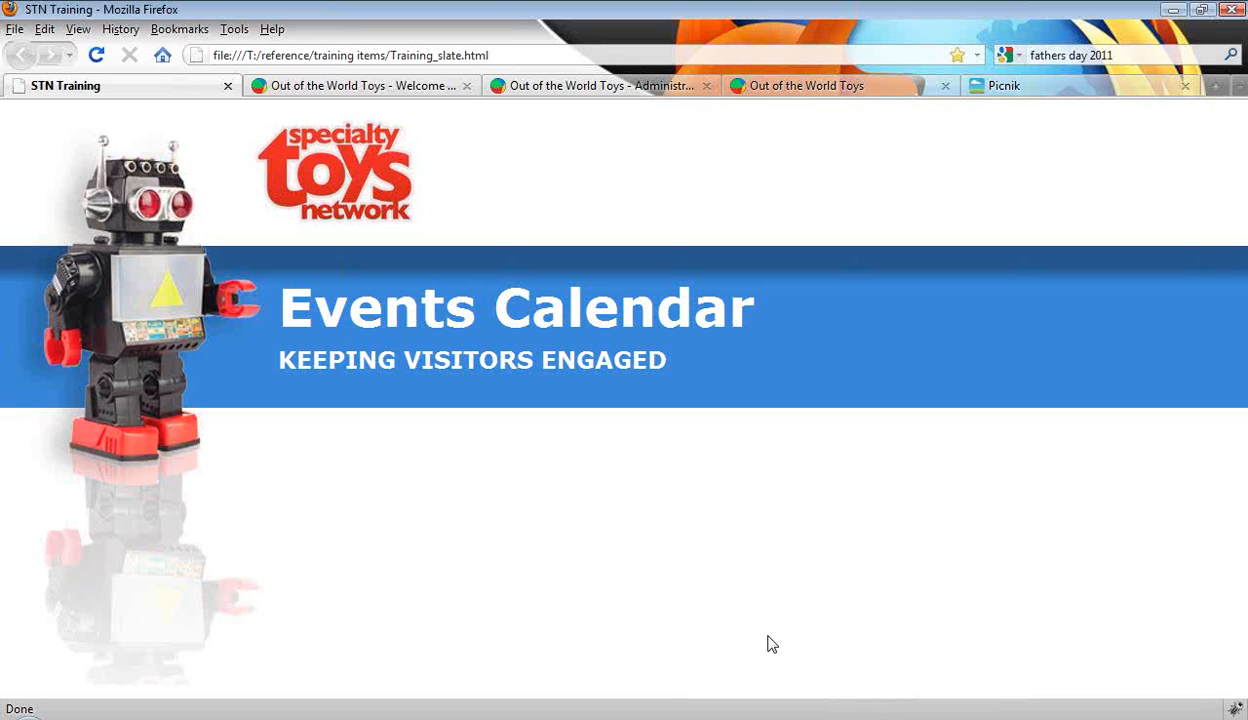
# - Open the storefront's Events Calendar page and look through the June 2011 events
pyautogui.click(400, 85)
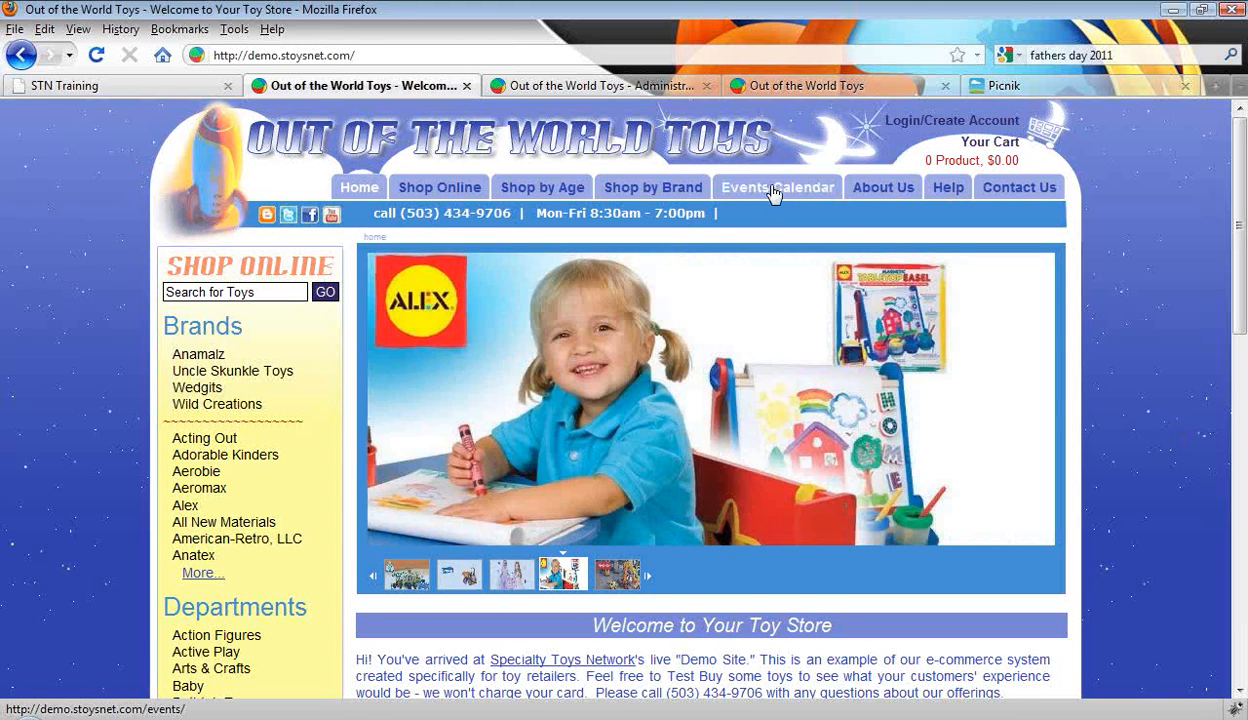
pyautogui.click(776, 192)
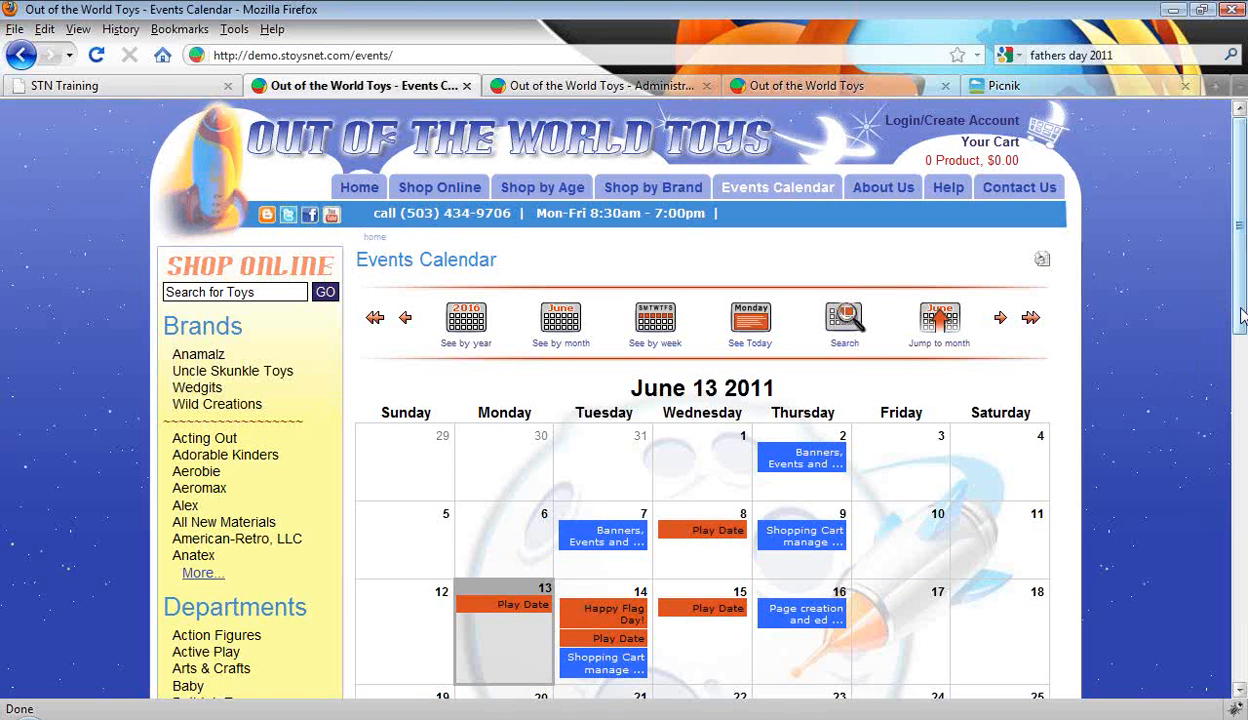
pyautogui.moveTo(1239, 313); pyautogui.dragTo(1229, 375)
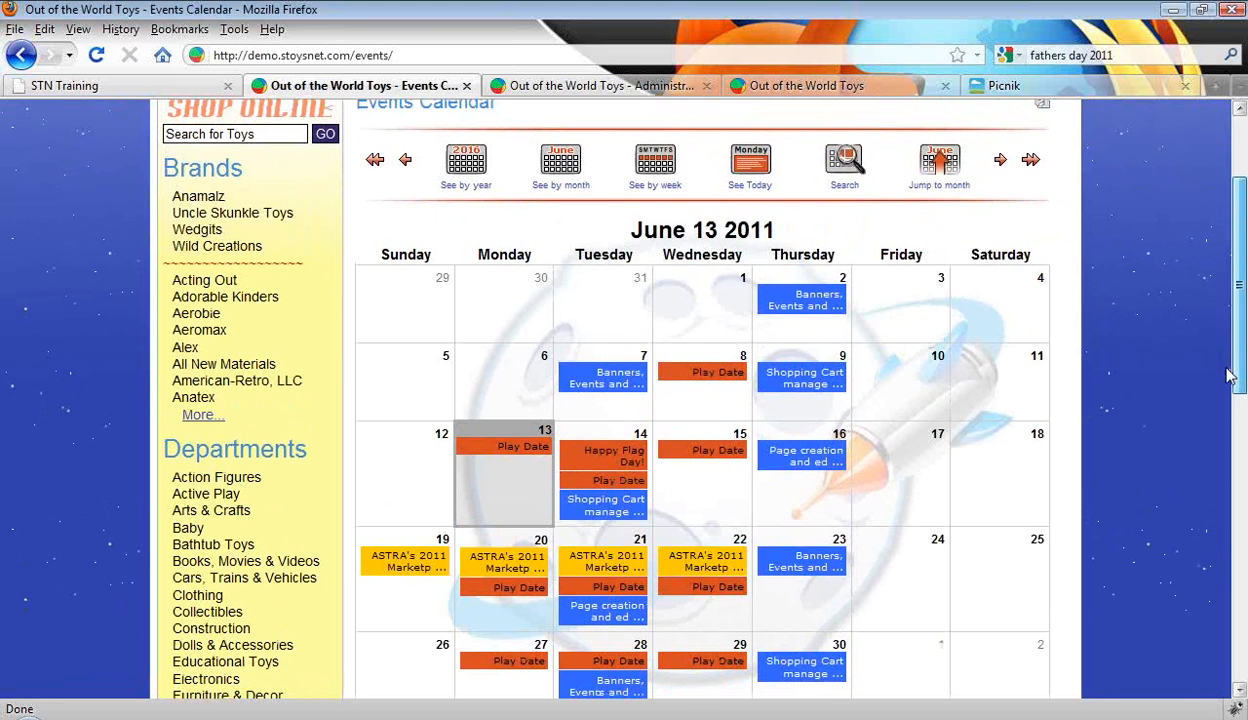
pyautogui.moveTo(1229, 375); pyautogui.dragTo(1224, 362)
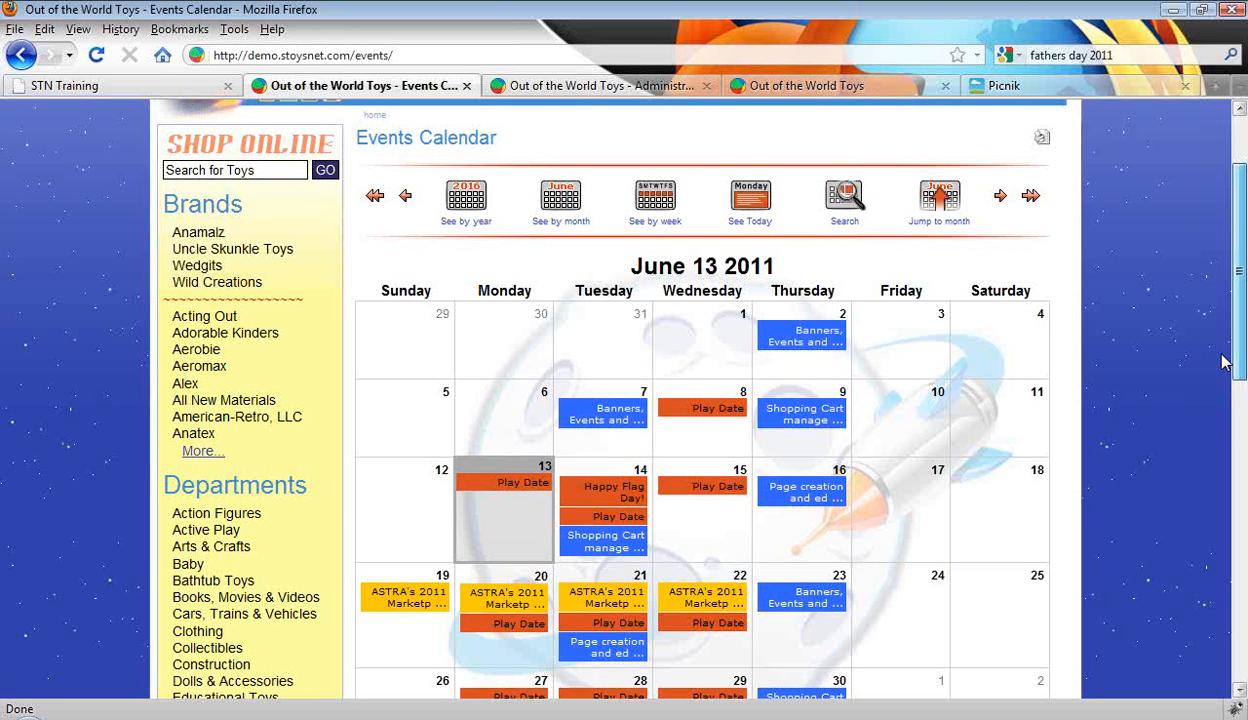
pyautogui.moveTo(1224, 362); pyautogui.dragTo(1236, 370)
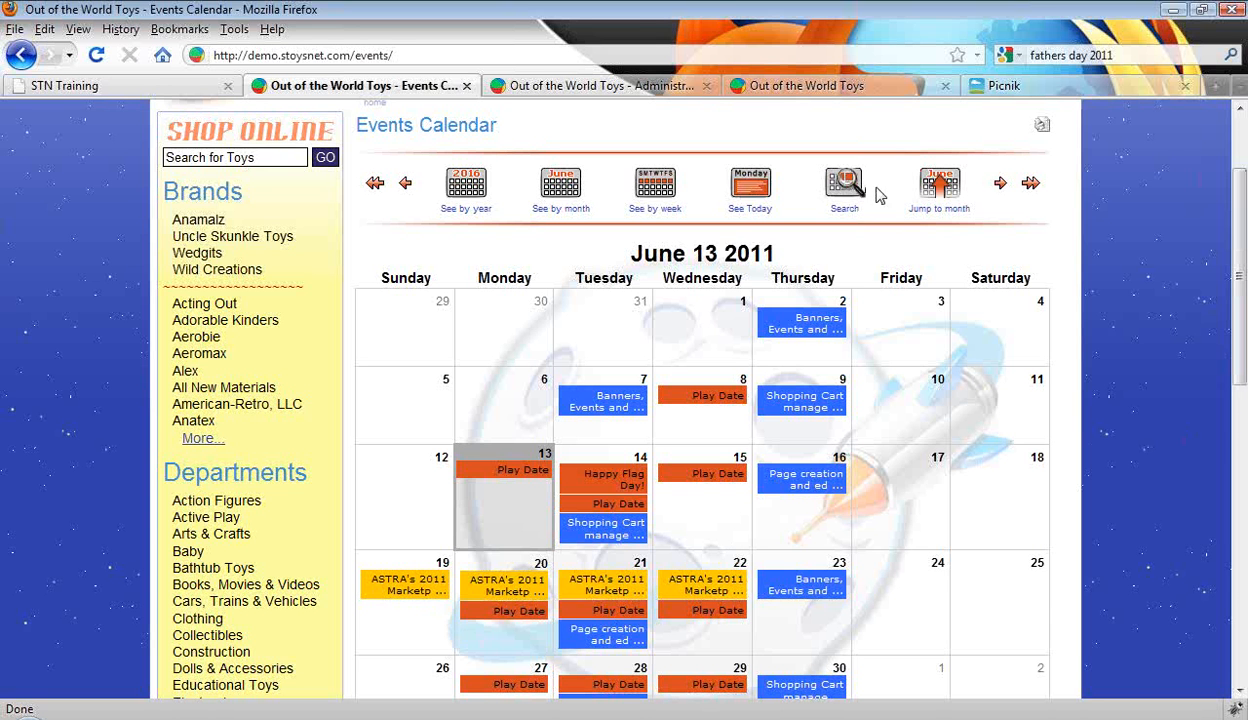
# - In the site administration, open the Events Calendar component and view its category list
pyautogui.click(606, 84)
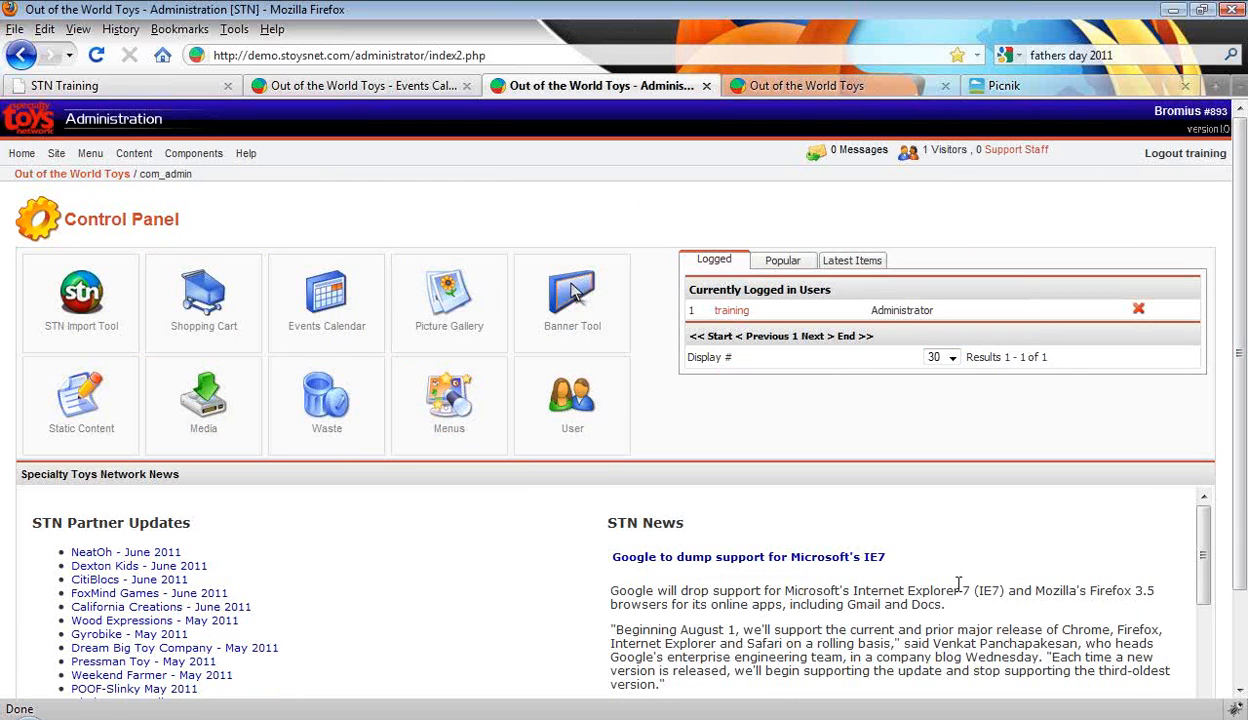
pyautogui.click(333, 327)
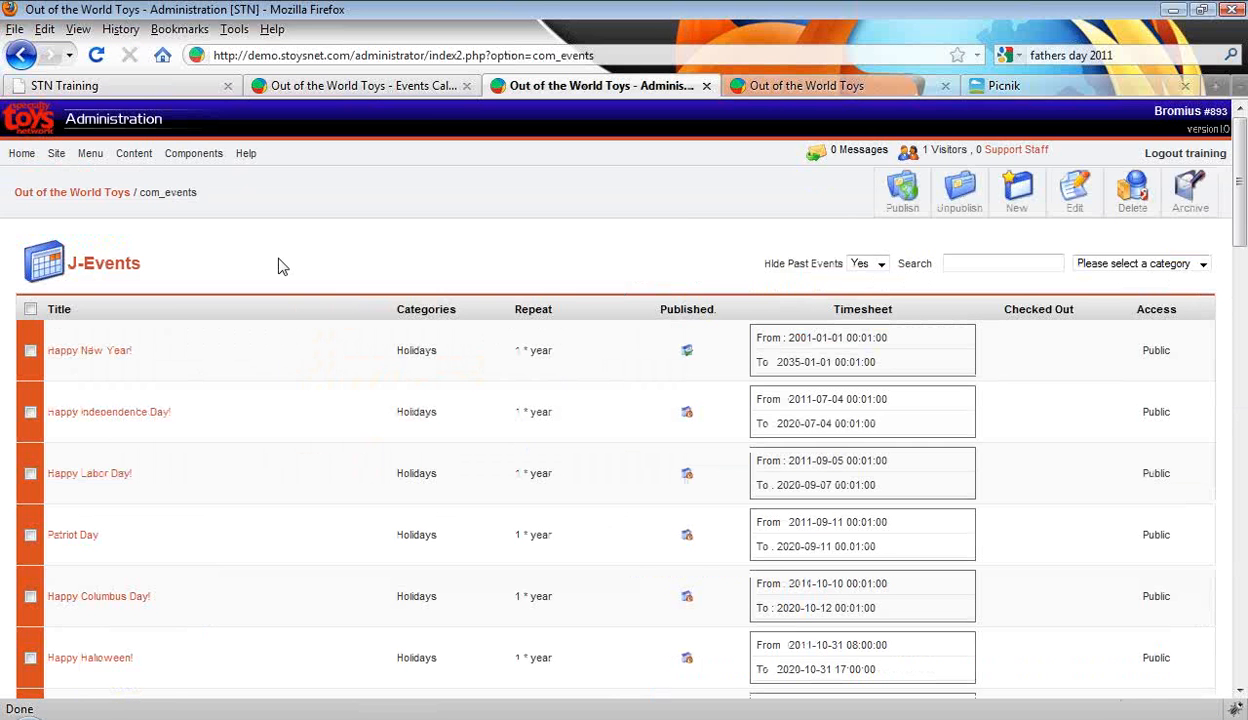
pyautogui.moveTo(190, 155)
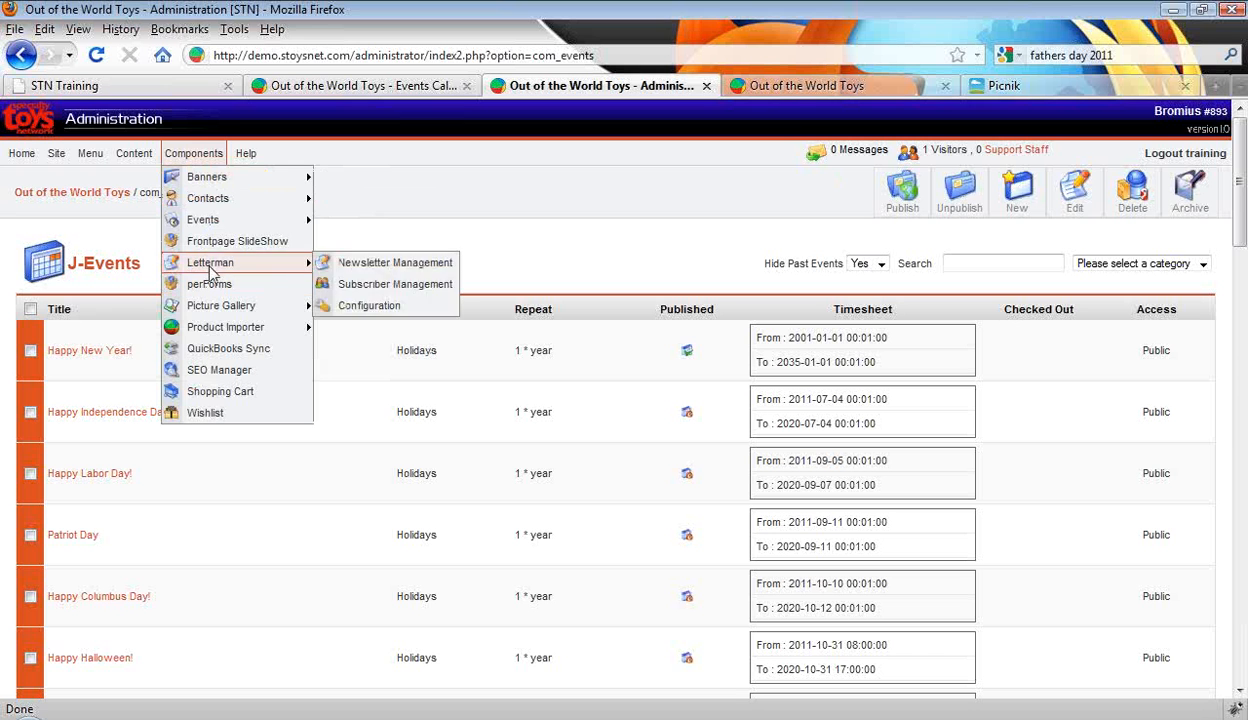
pyautogui.moveTo(218, 224)
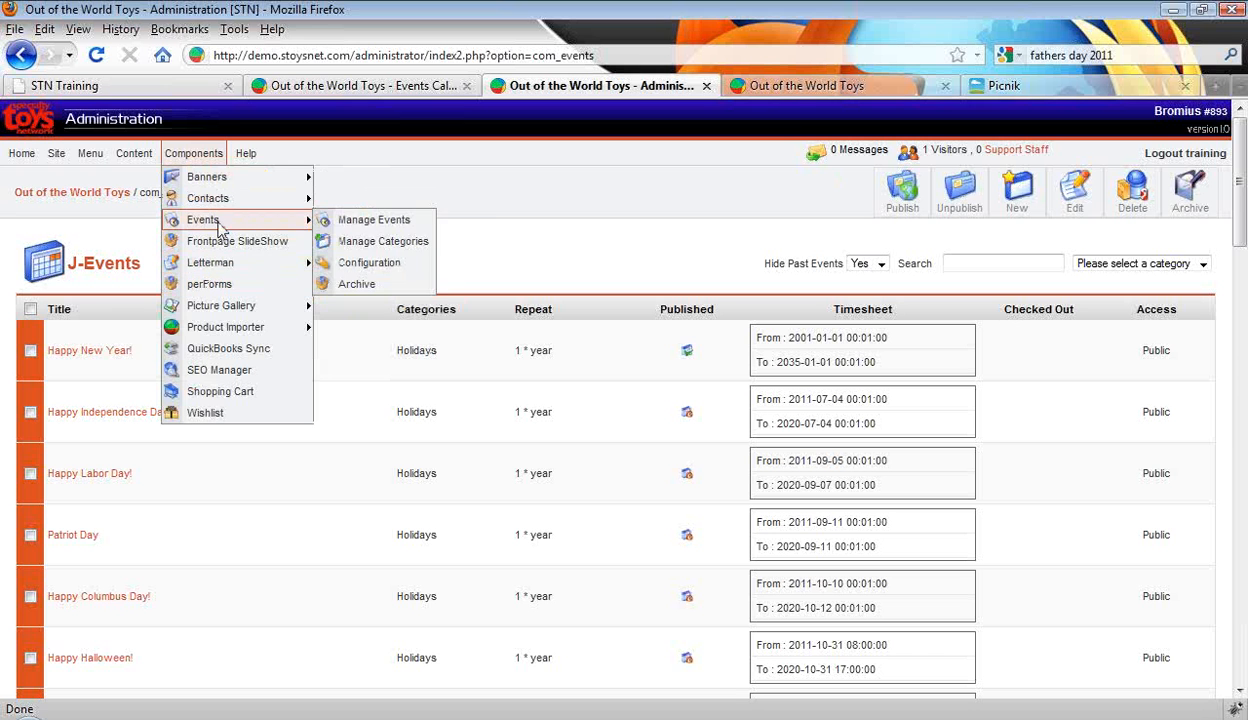
pyautogui.click(396, 250)
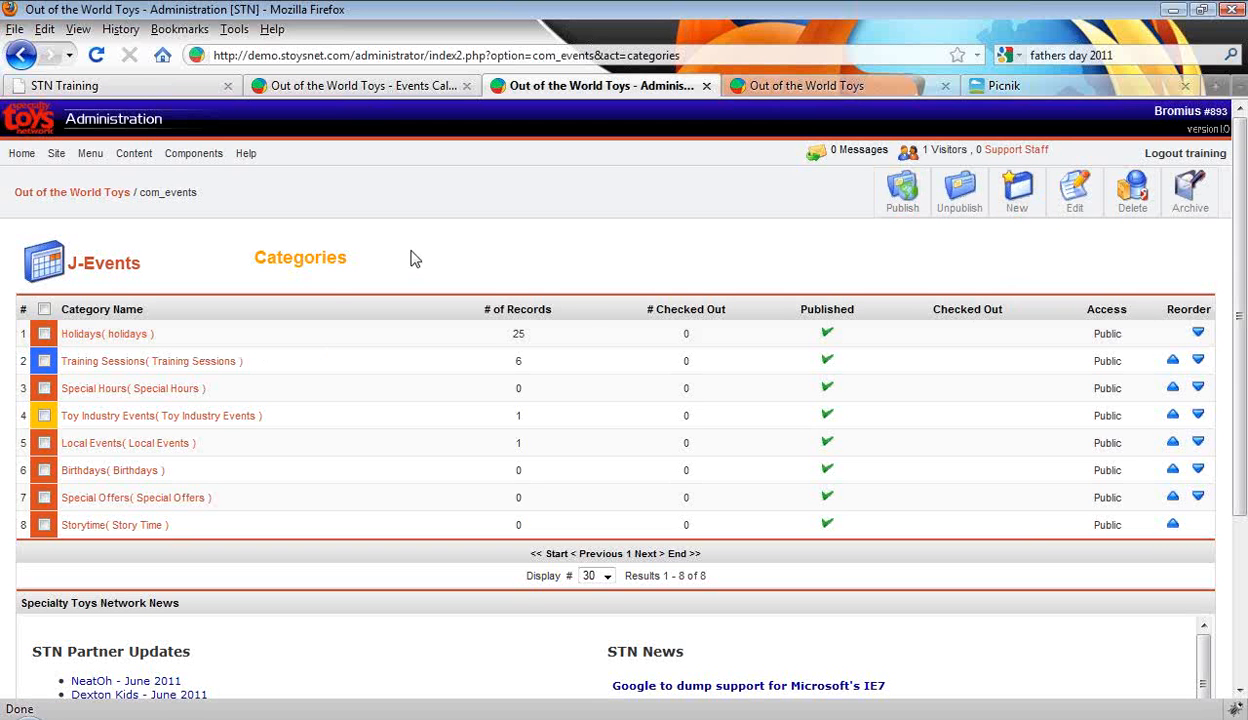
pyautogui.click(1028, 212)
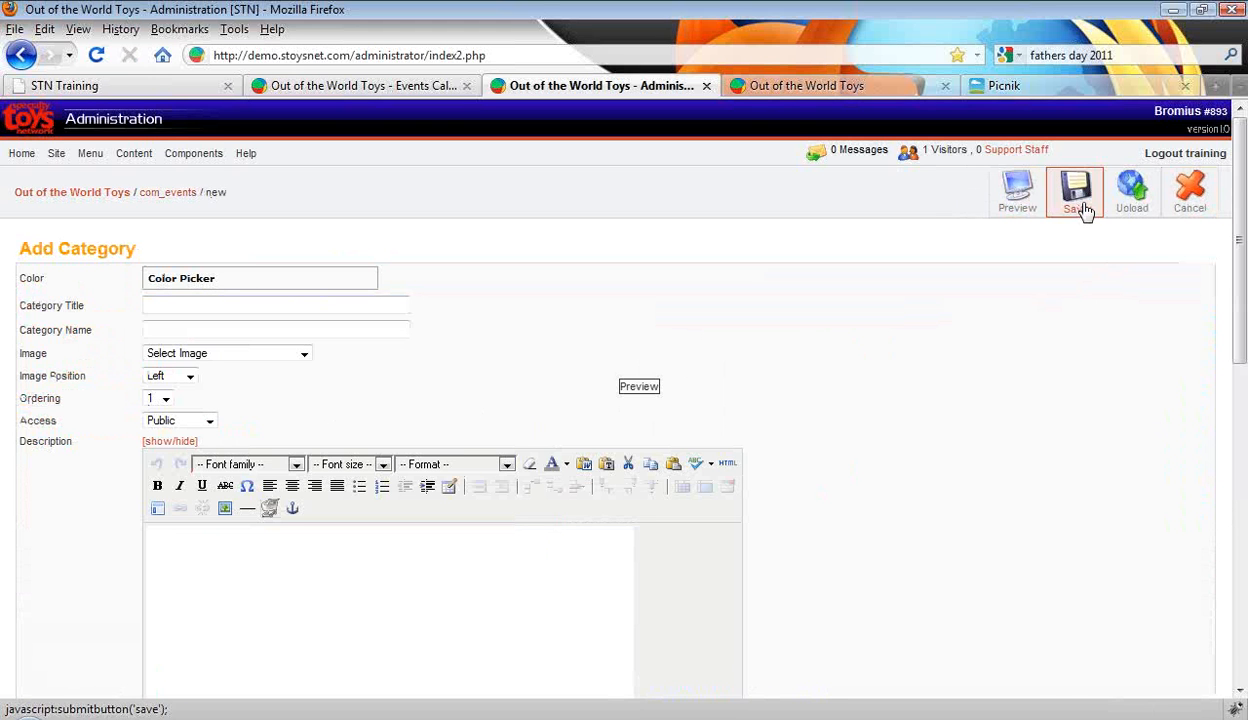
pyautogui.click(1192, 220)
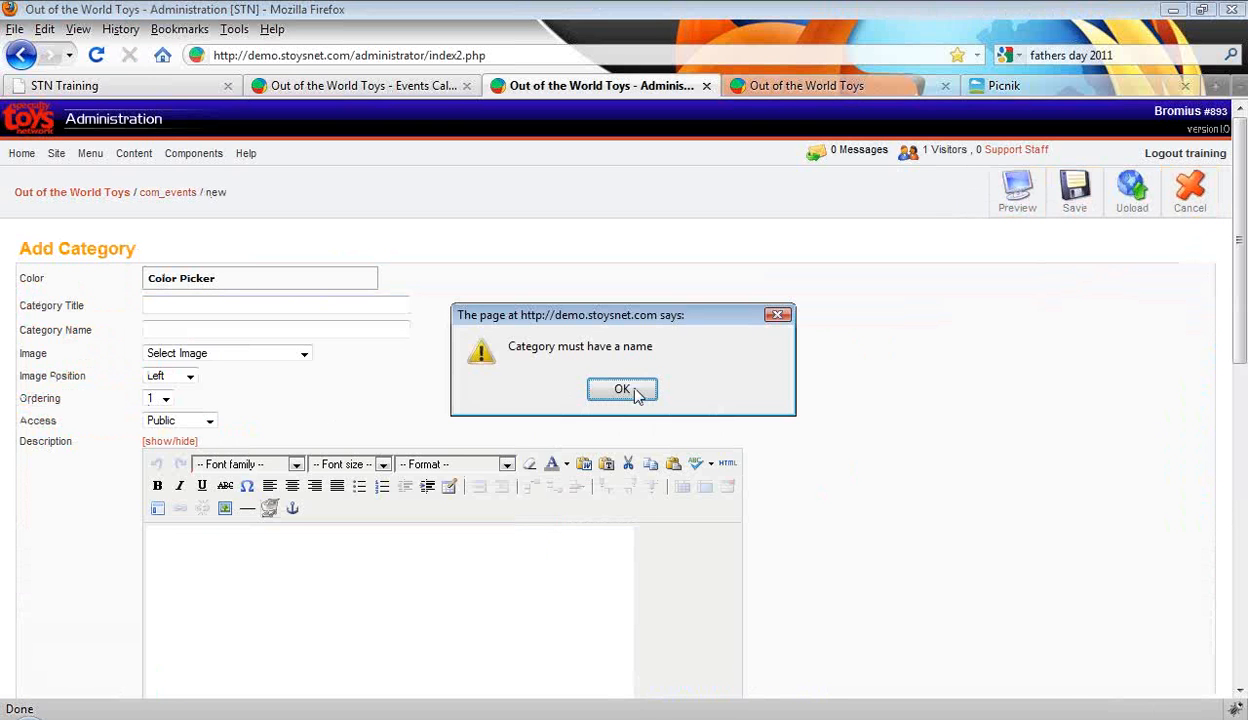
pyautogui.click(634, 396)
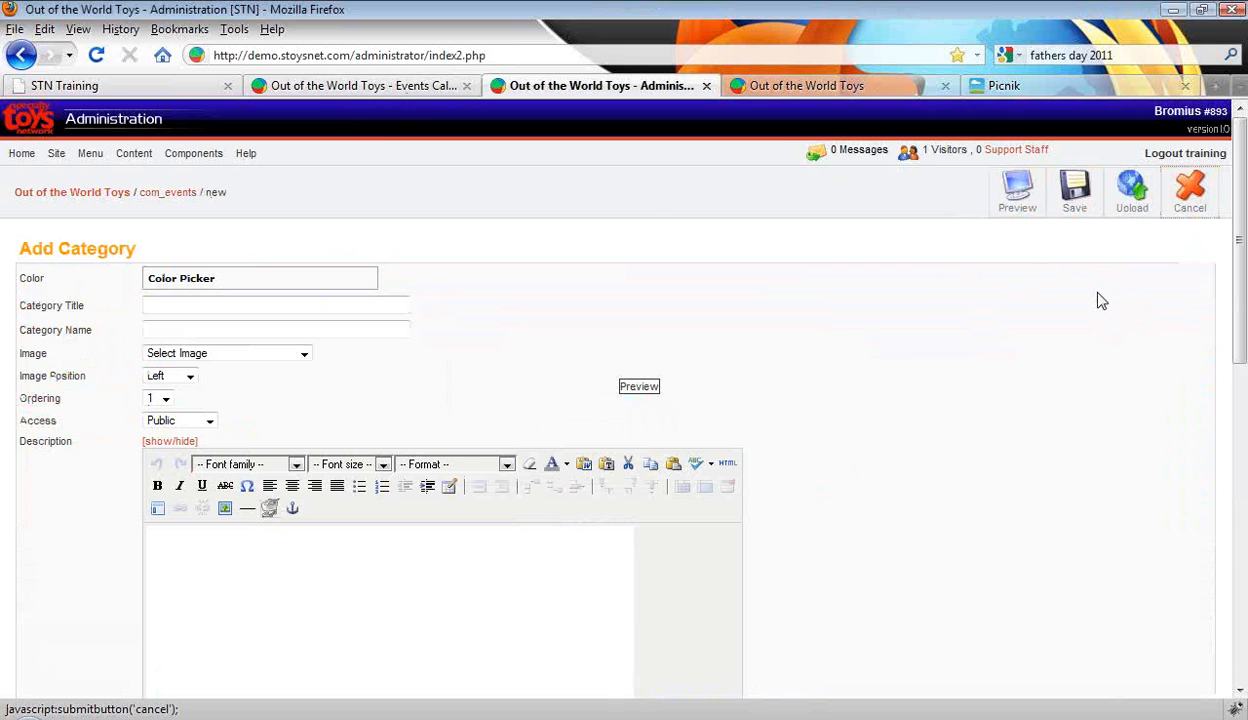
# - Go to the event management list and start adding a new event
pyautogui.moveTo(184, 155)
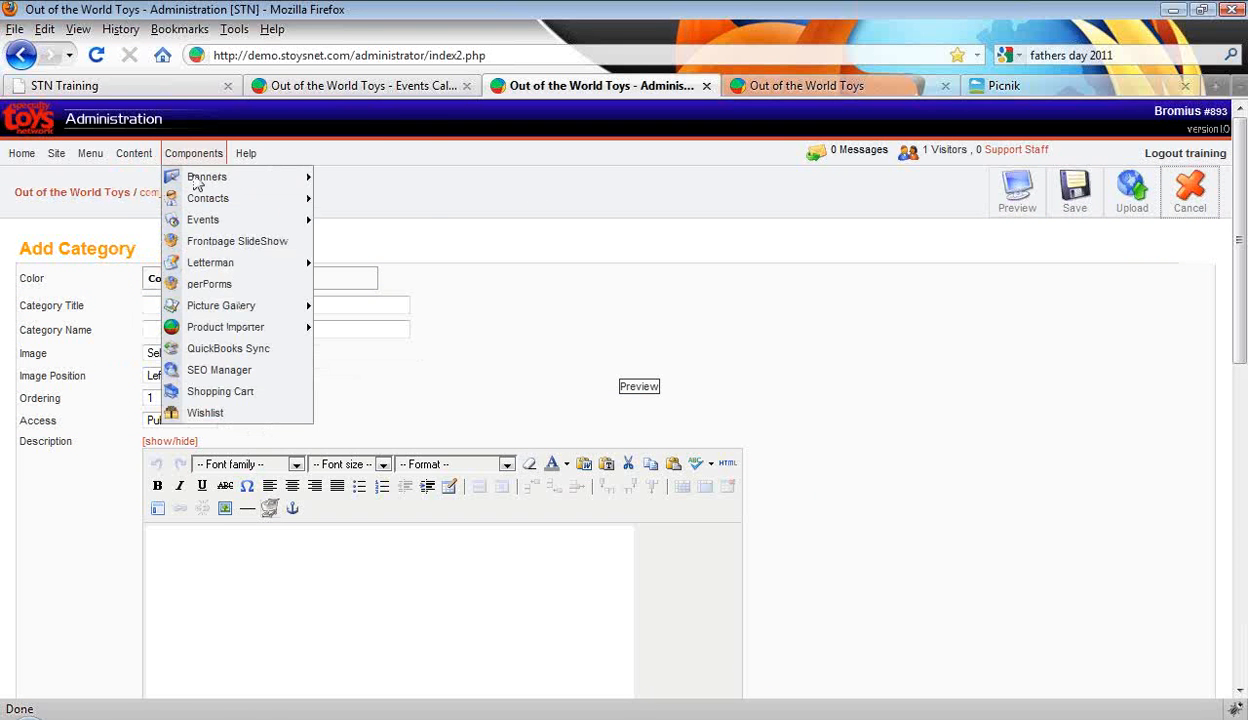
pyautogui.moveTo(208, 222)
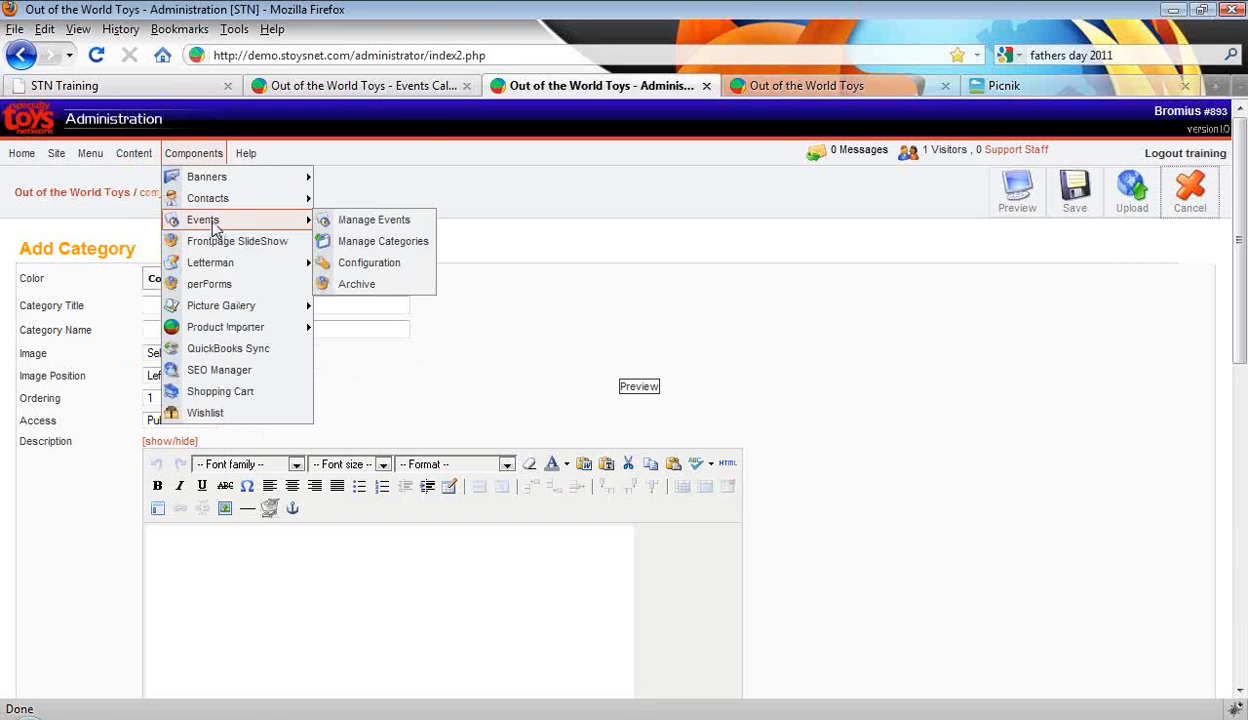
pyautogui.click(374, 222)
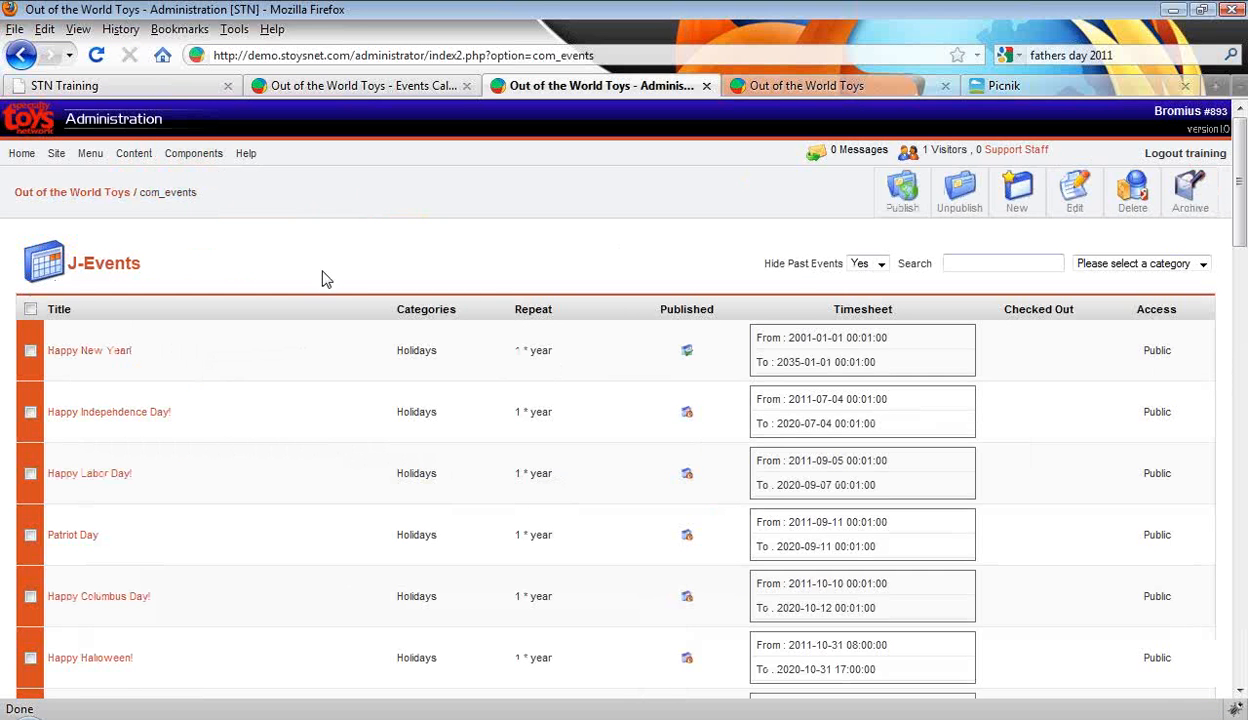
pyautogui.click(1020, 193)
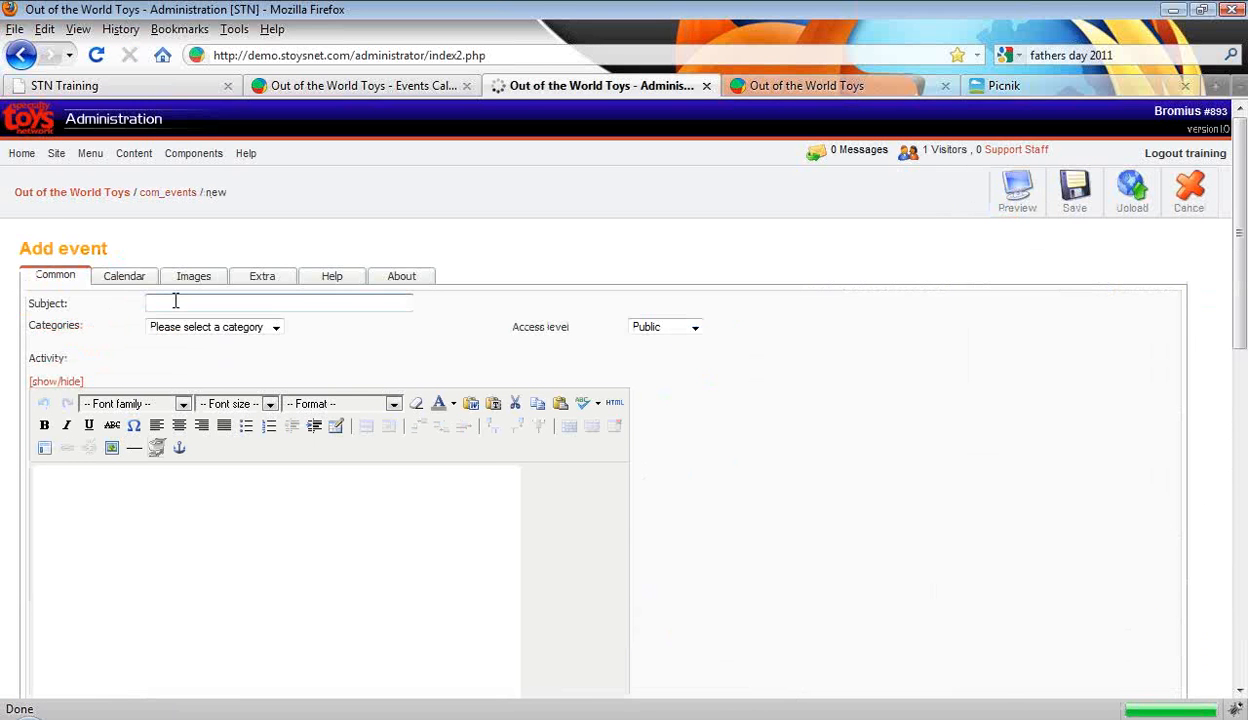
pyautogui.click(175, 300)
# - Copy all the text of fathers day text.txt from Notepad and paste it into the new event's Activity description
pyautogui.hotkey('alt', 'Tab')
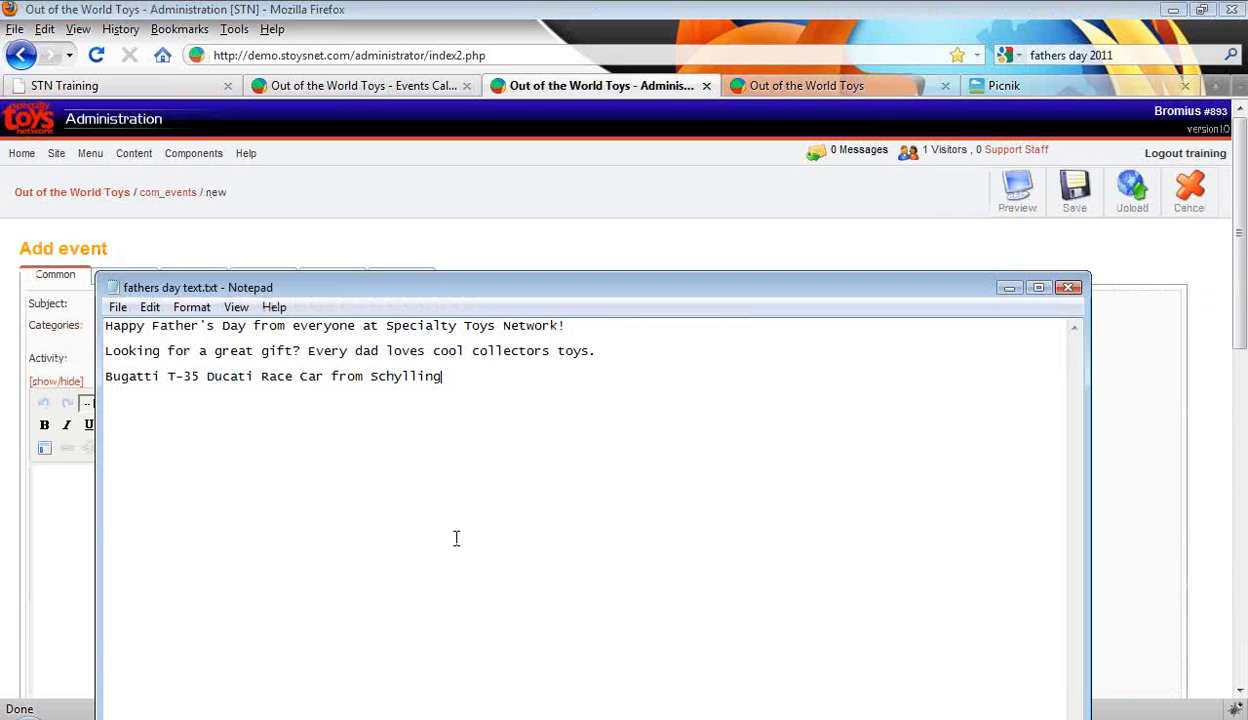
pyautogui.moveTo(488, 372); pyautogui.dragTo(40, 313)
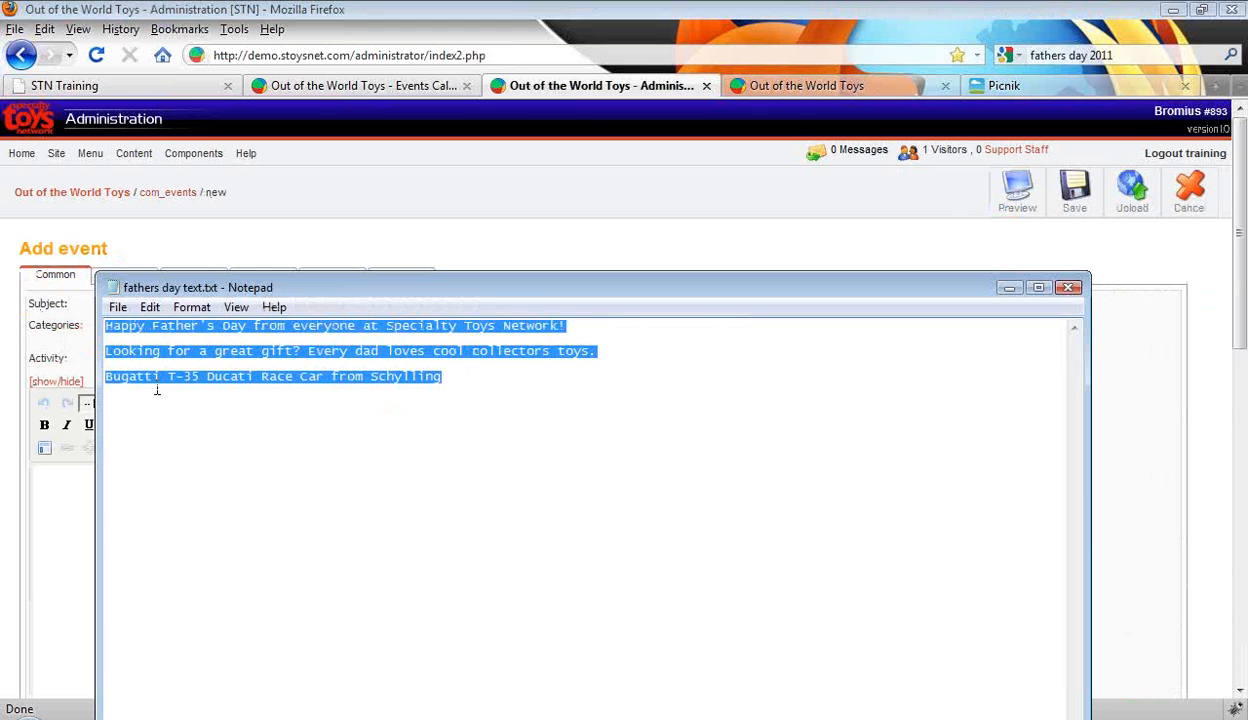
pyautogui.hotkey('ctrl', 'c')
pyautogui.click(75, 557)
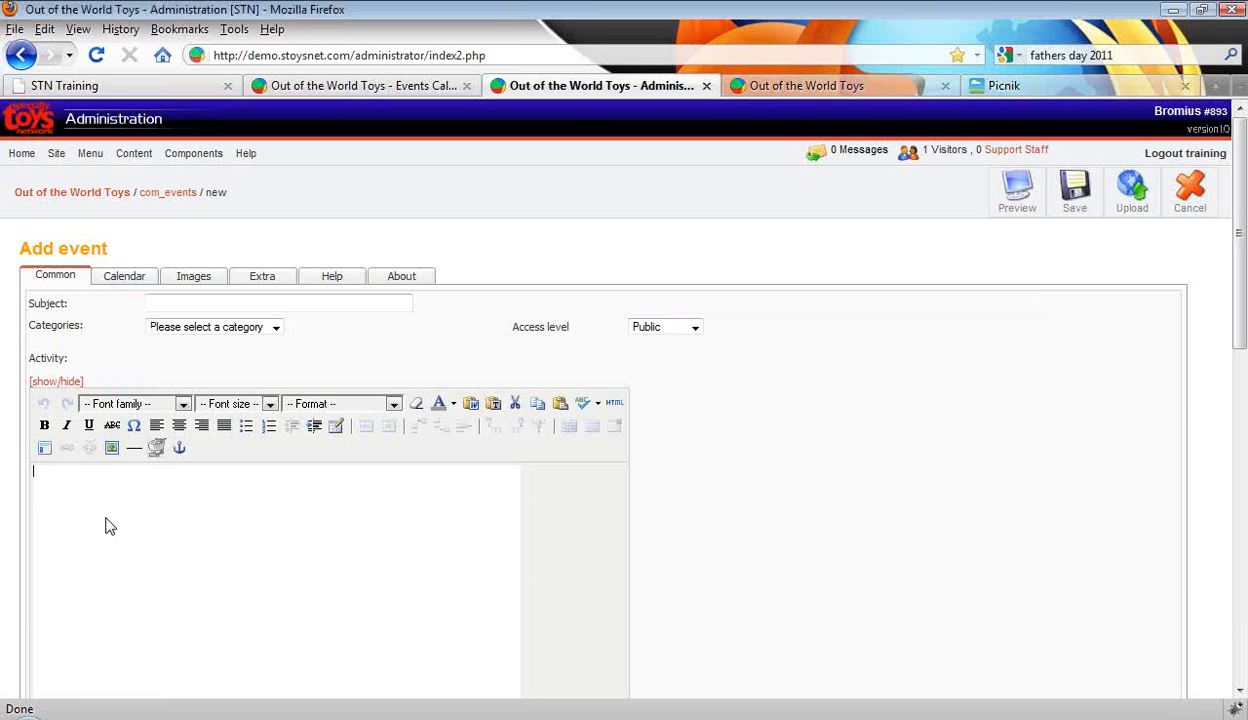
pyautogui.hotkey('ctrl', 'v')
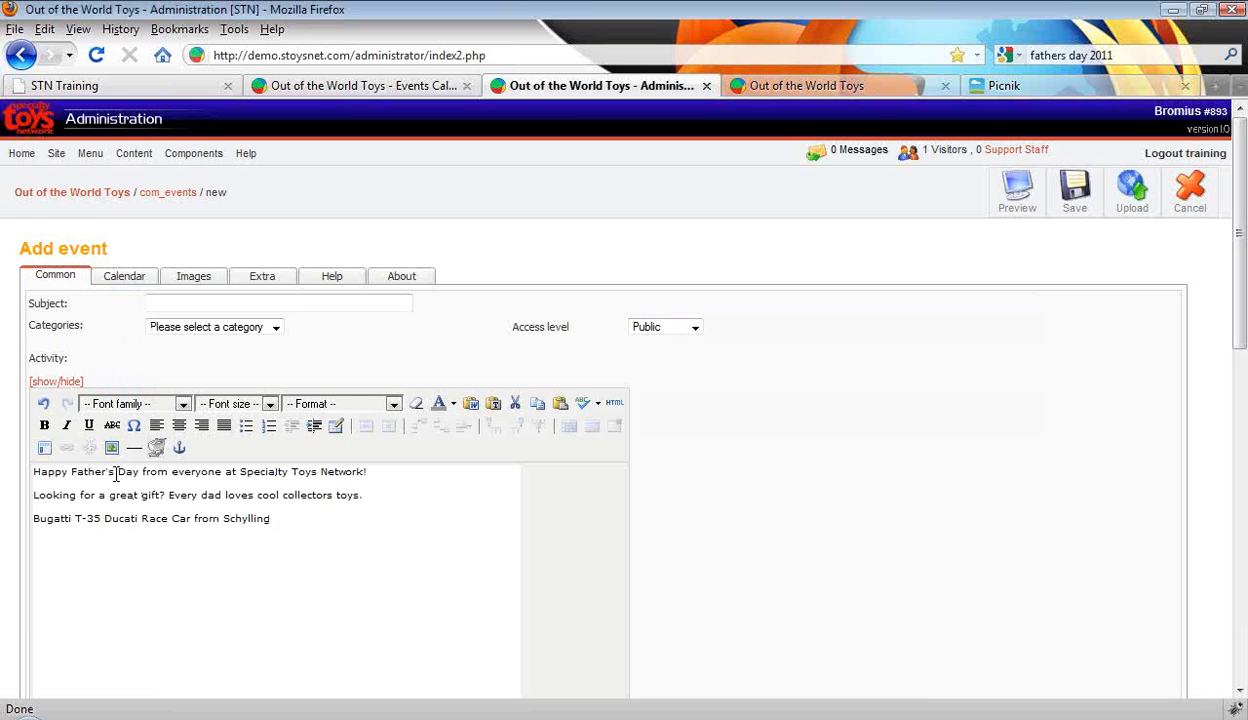
# - Copy "Happy Father's Day" from the description into the event's Subject and set the category to Holidays
pyautogui.moveTo(141, 473); pyautogui.dragTo(33, 473)
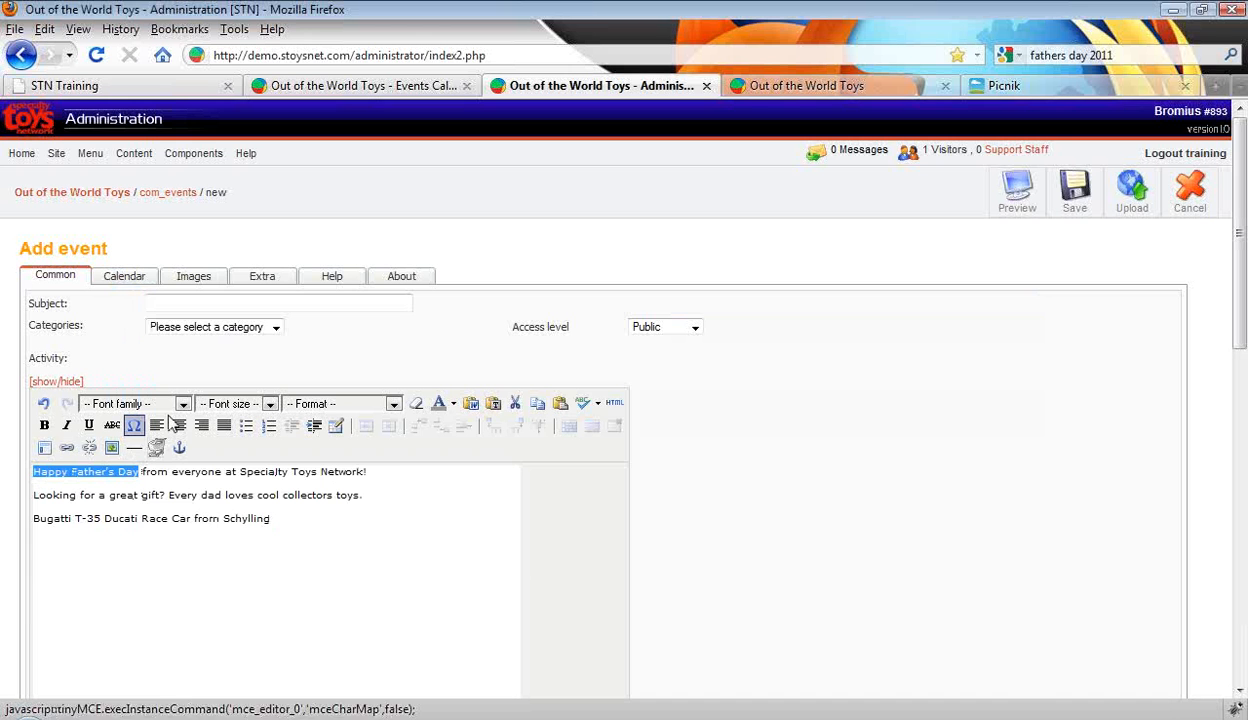
pyautogui.click(190, 303)
pyautogui.hotkey('ctrl', 'v')
pyautogui.click(212, 327)
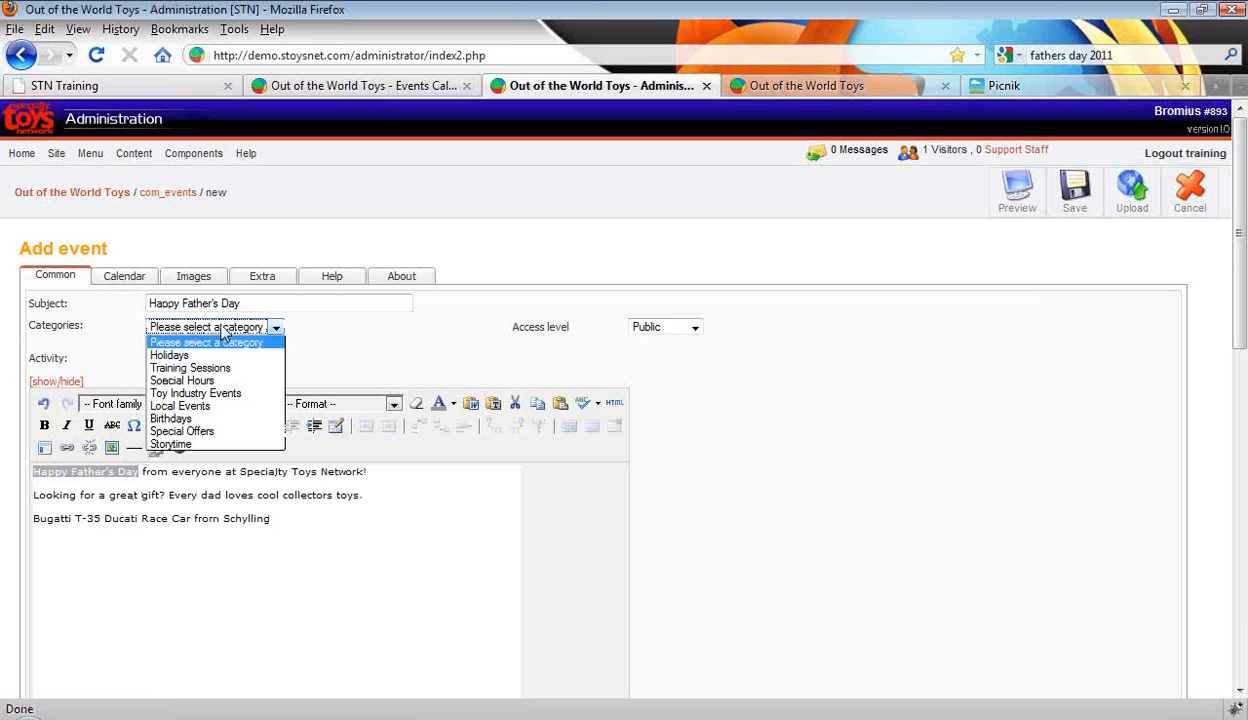
pyautogui.click(190, 356)
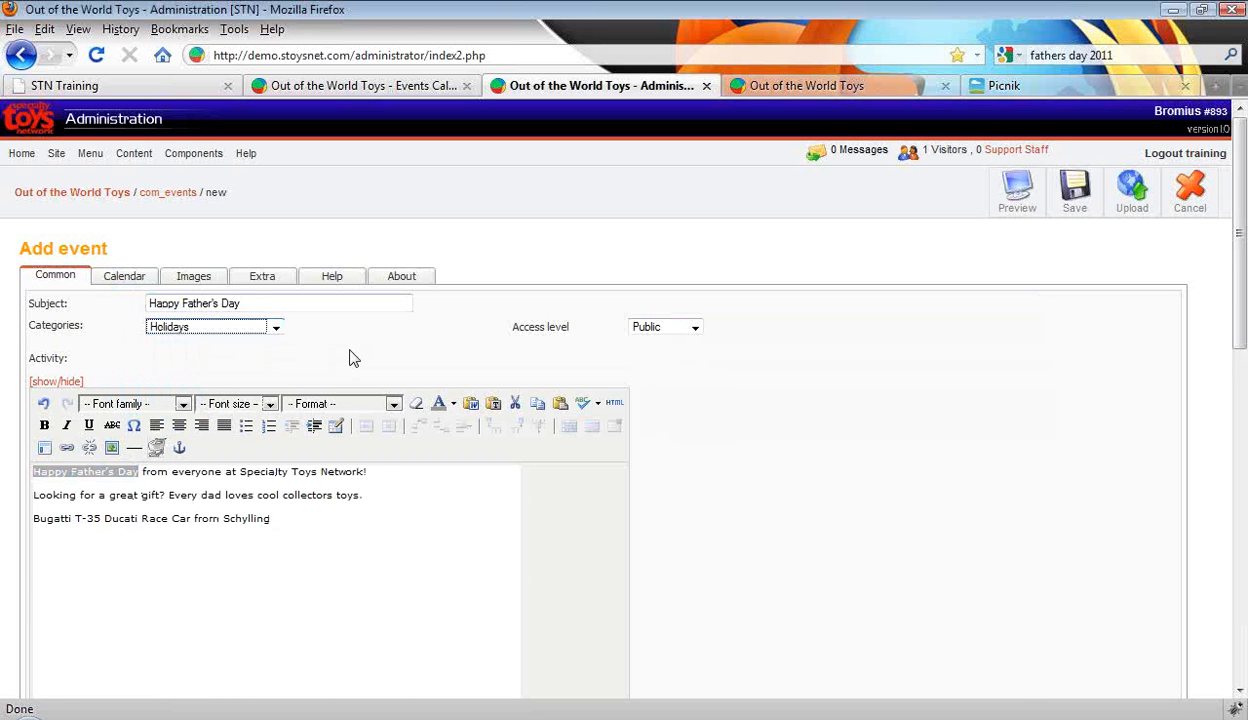
# - Insert a horizontal rule below the Father's Day greeting line and format the greeting as Heading 1
pyautogui.click(366, 522)
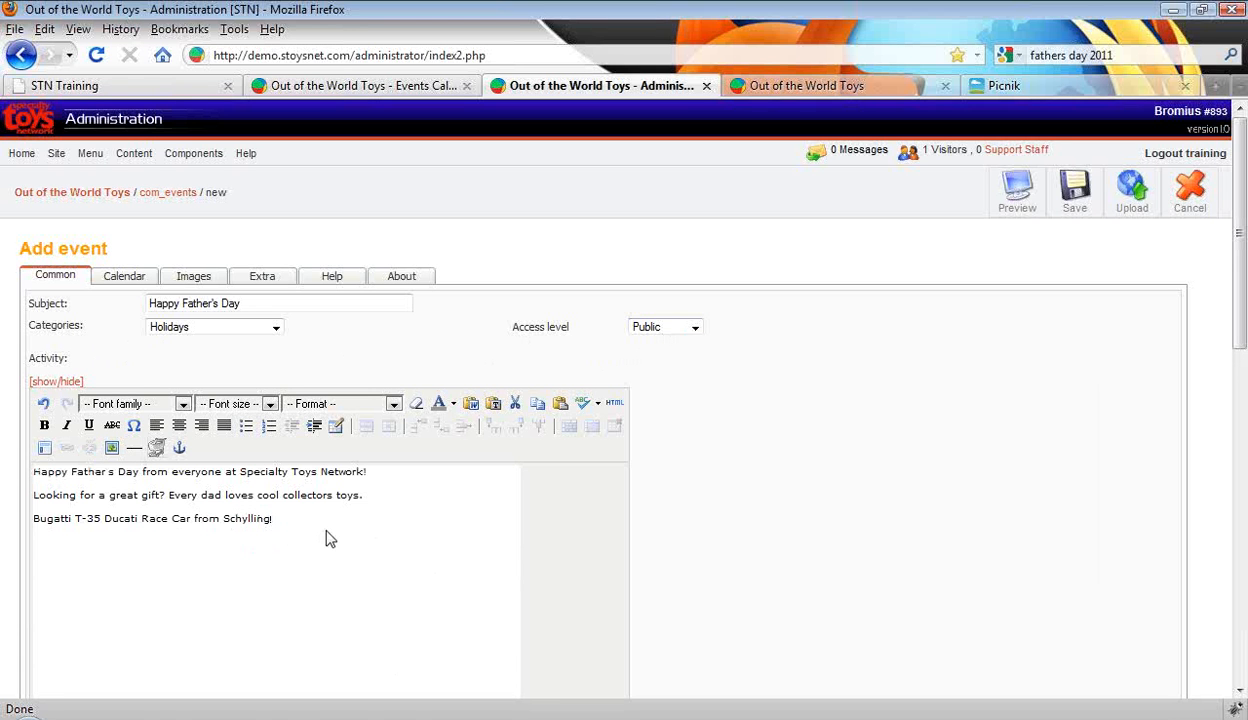
pyautogui.press('BackSpace')
pyautogui.click(376, 473)
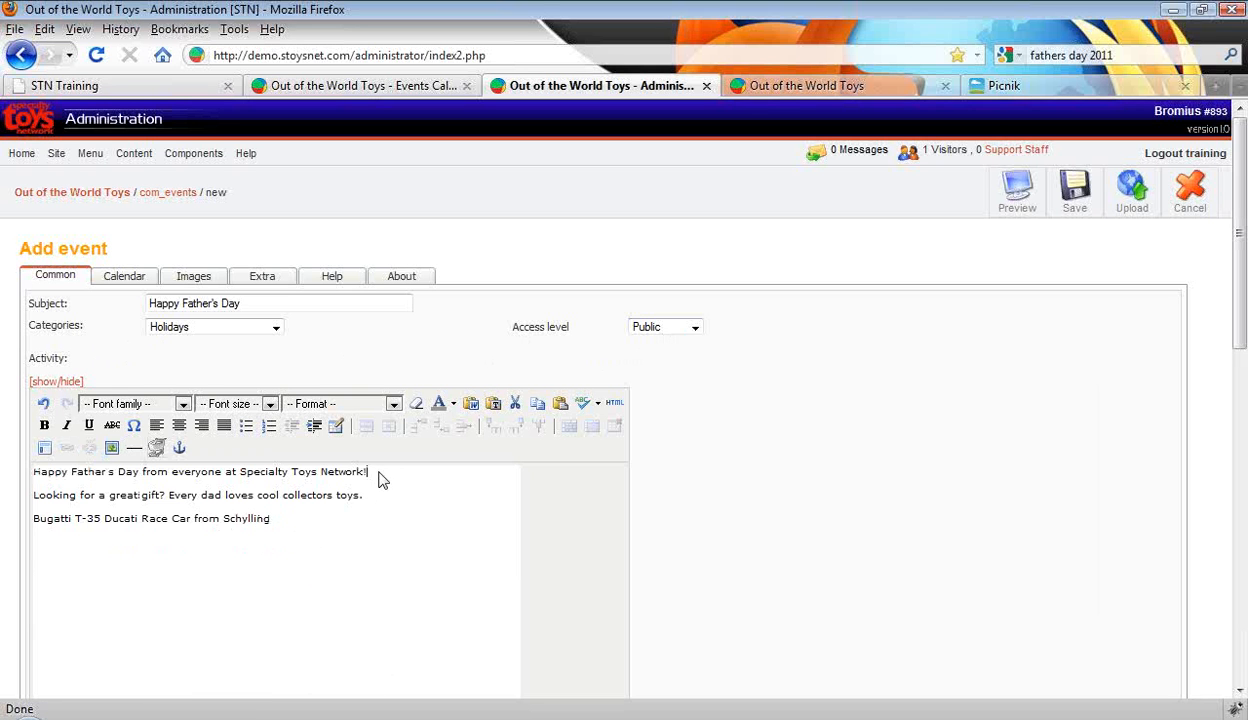
pyautogui.click(134, 451)
pyautogui.moveTo(368, 473); pyautogui.dragTo(8, 470)
pyautogui.click(394, 406)
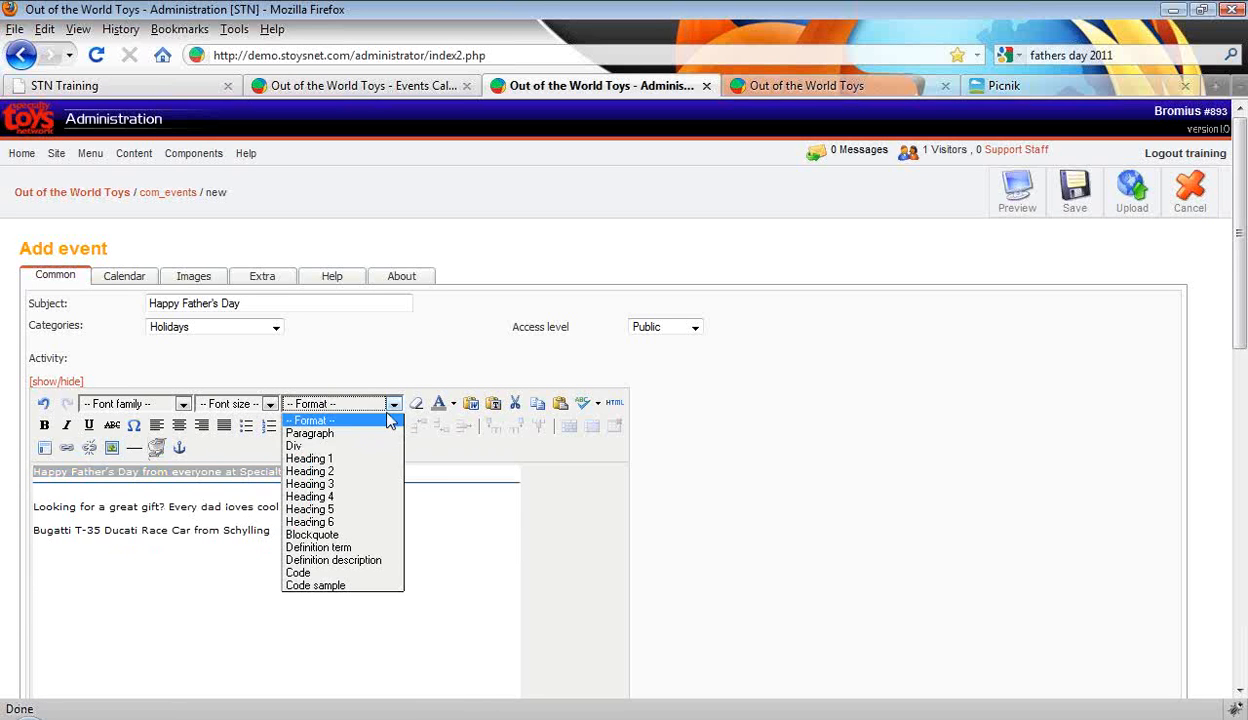
pyautogui.click(338, 459)
pyautogui.click(187, 520)
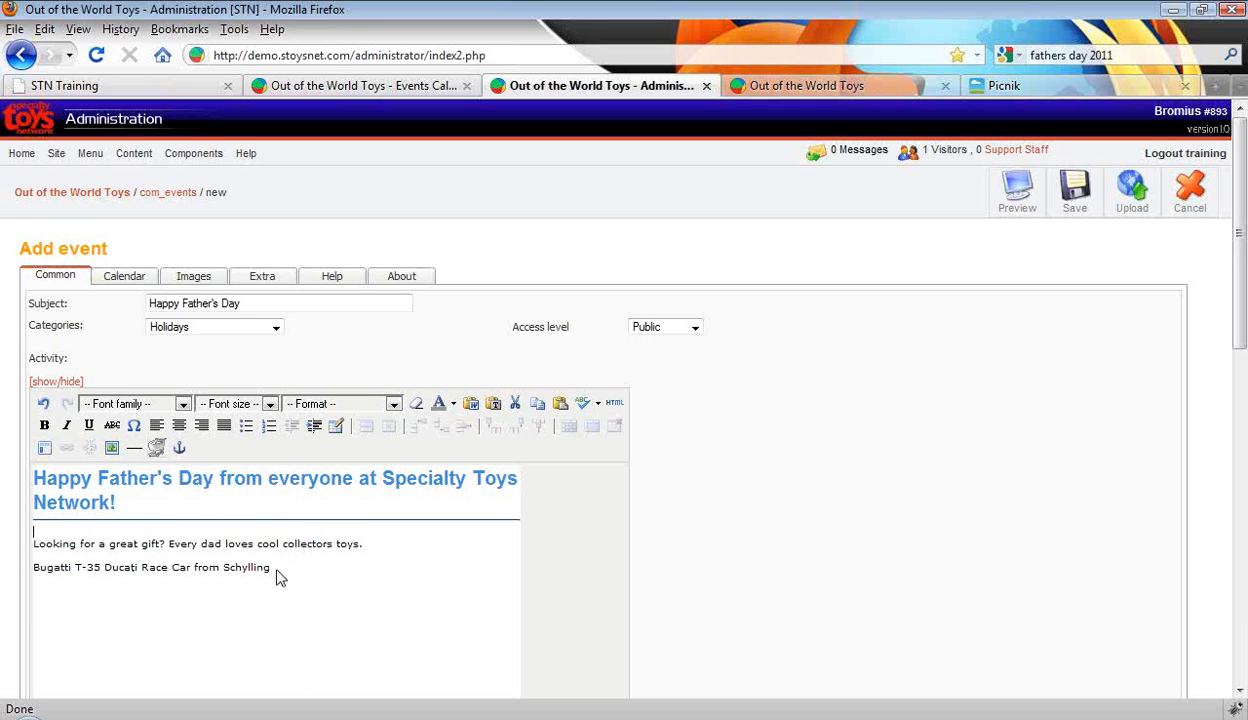
# - Insert two horizontal rules between the "cool collectors toys" sentence and the Bugatti line
pyautogui.click(366, 543)
pyautogui.click(134, 447)
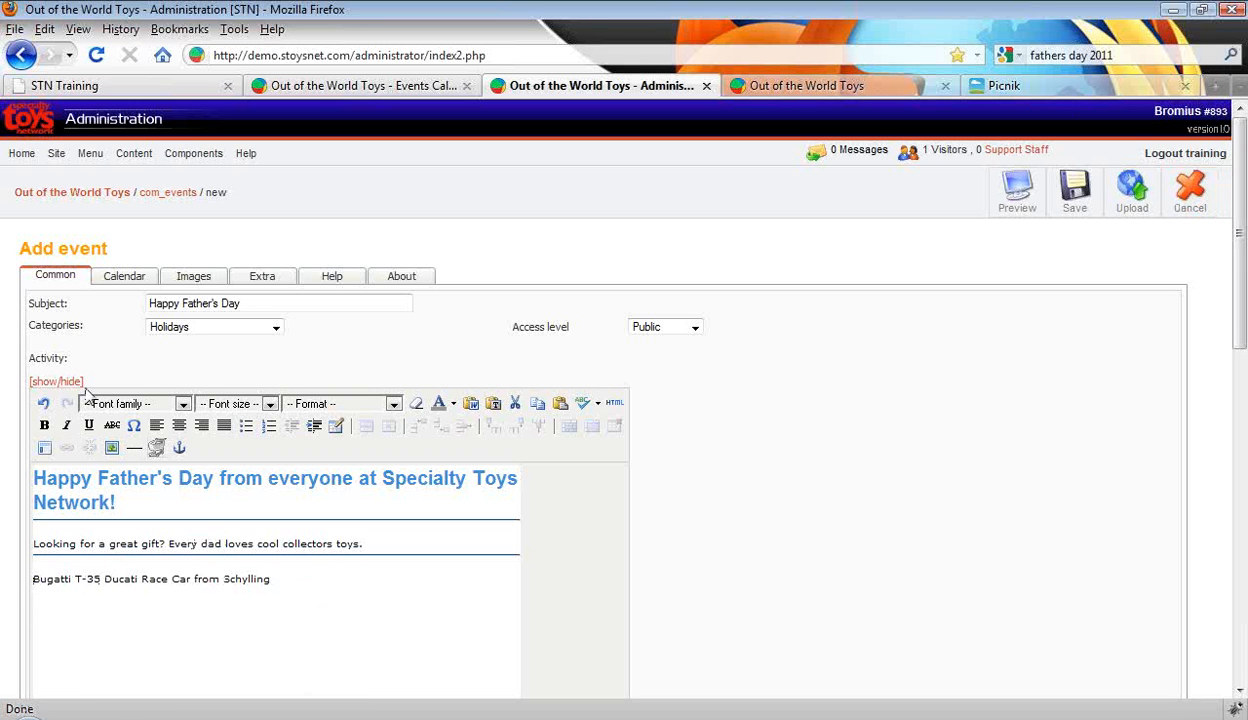
pyautogui.click(134, 447)
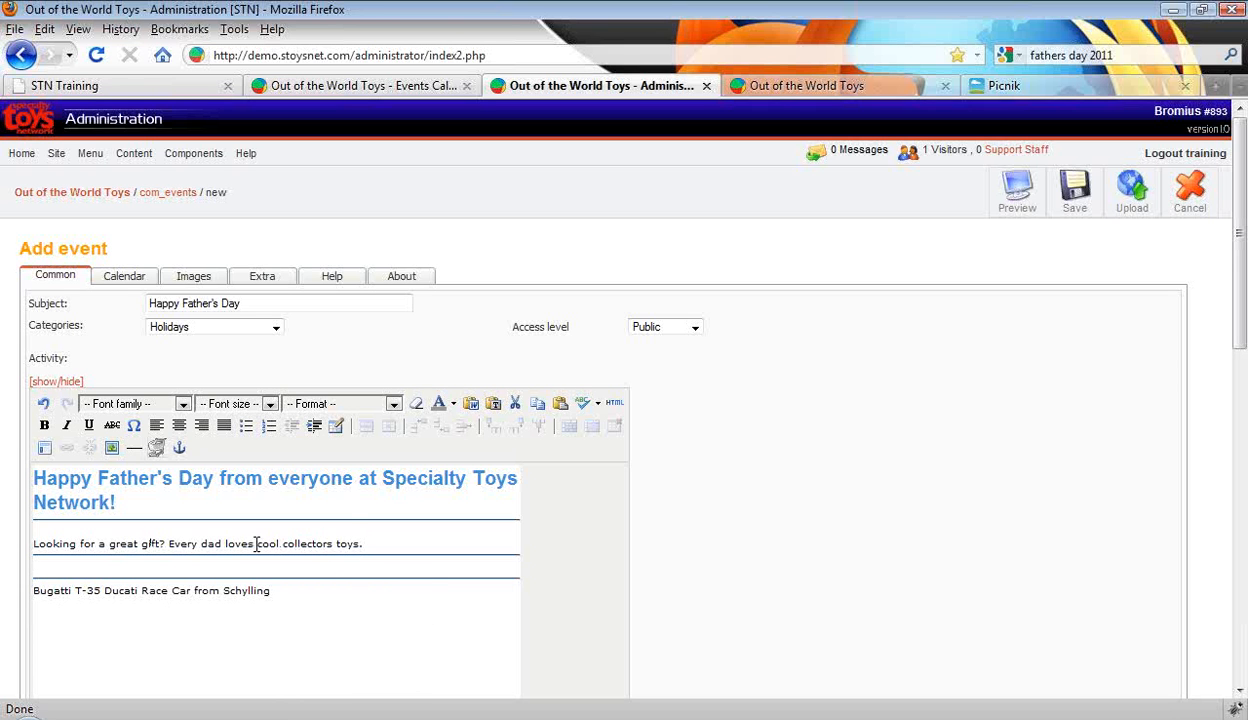
# - Select "cool collectors toys" in the event description and copy the web address of the shop's Collectibles category page
pyautogui.moveTo(257, 544); pyautogui.dragTo(358, 546)
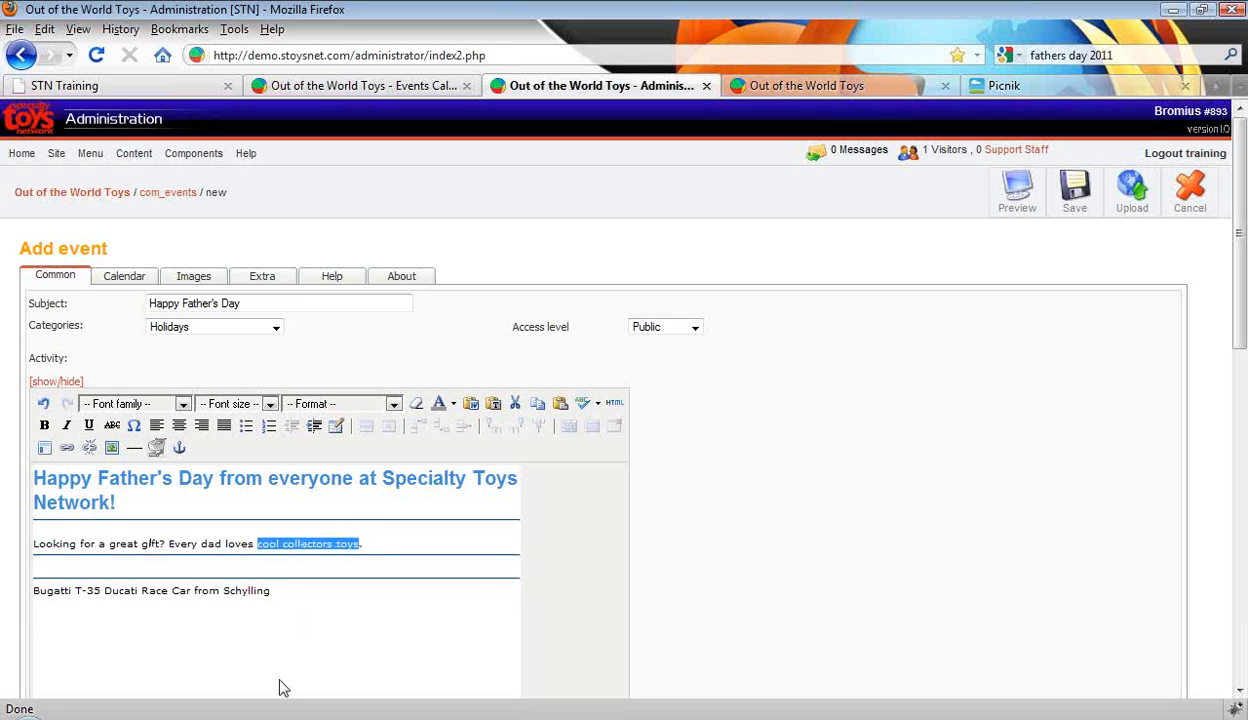
pyautogui.click(829, 84)
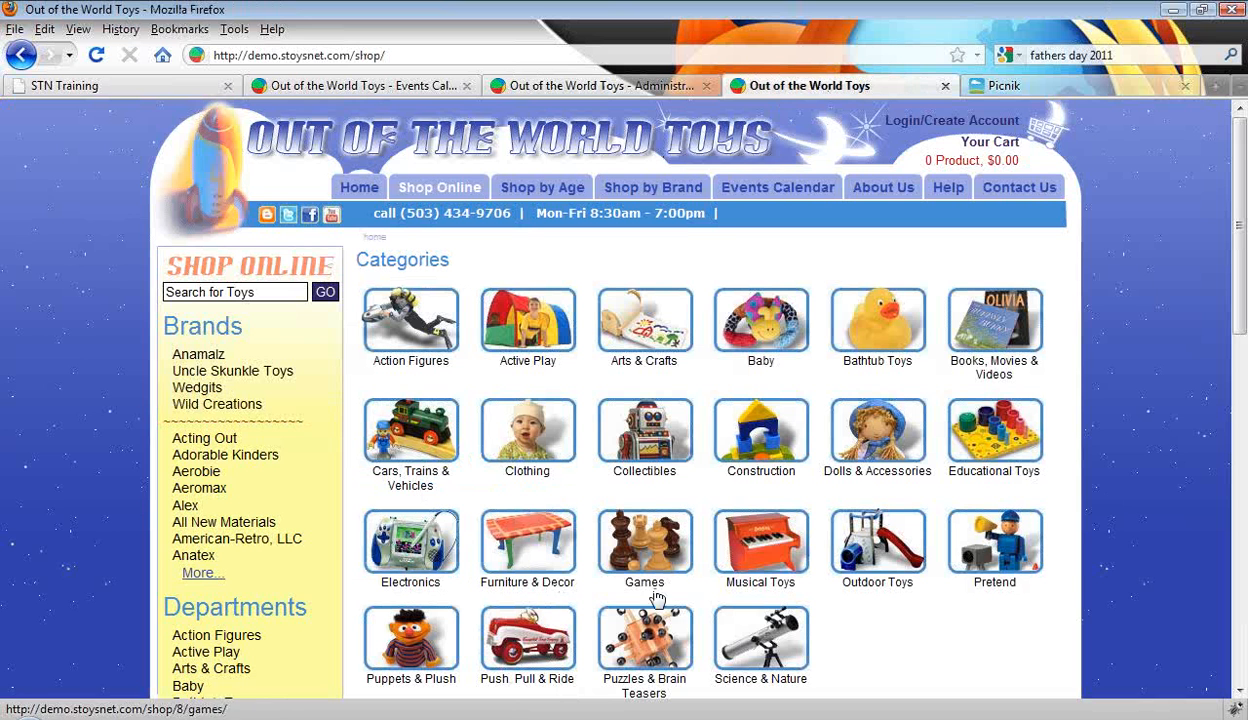
pyautogui.click(660, 468)
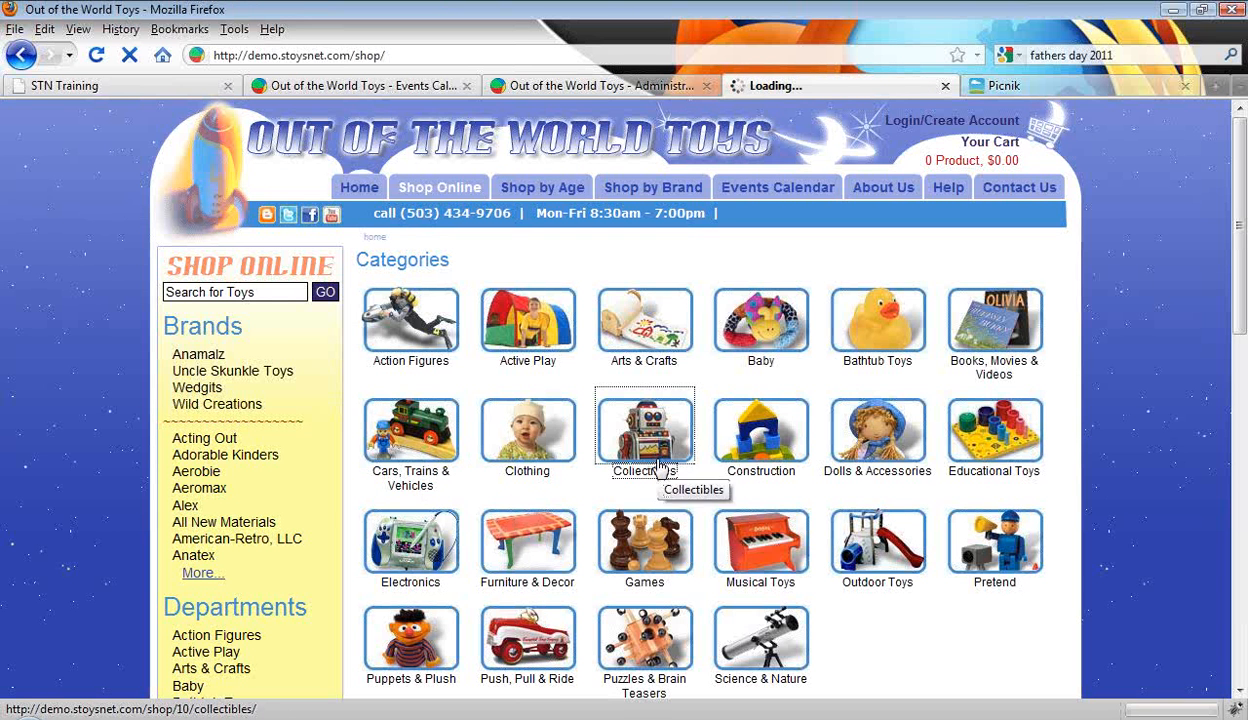
pyautogui.moveTo(463, 55); pyautogui.dragTo(390, 55)
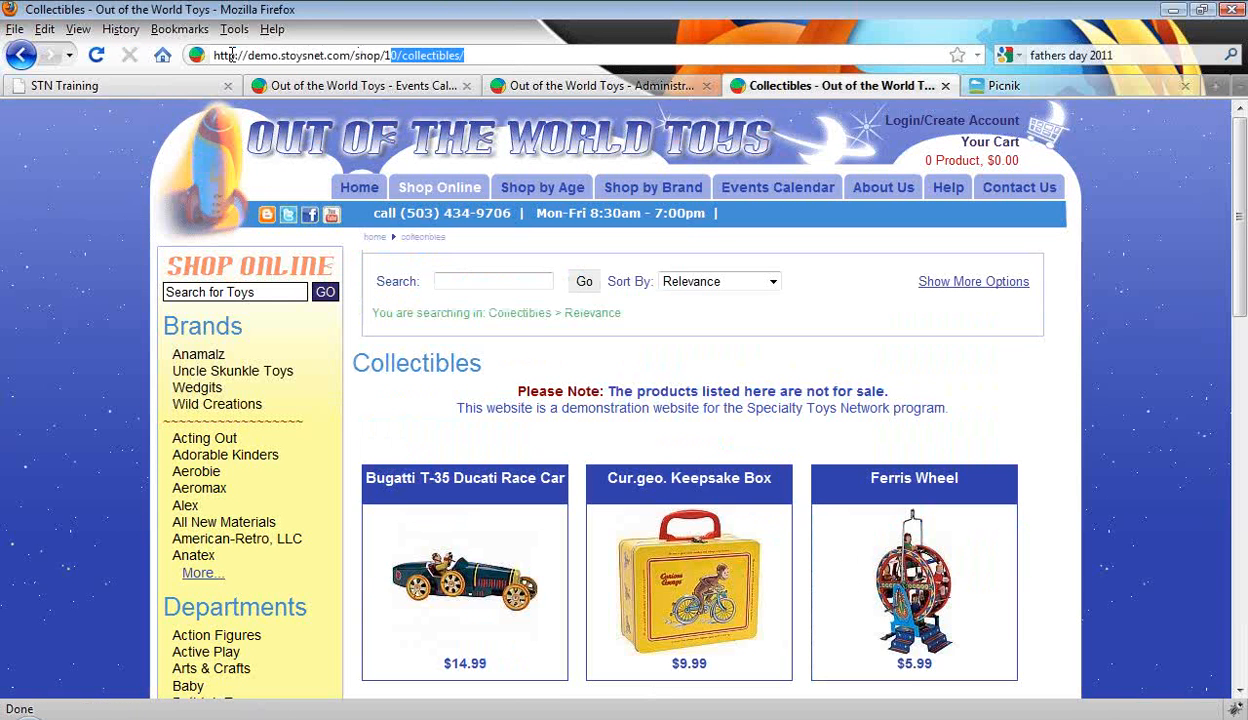
pyautogui.tripleClick(232, 55)
pyautogui.rightClick(272, 56)
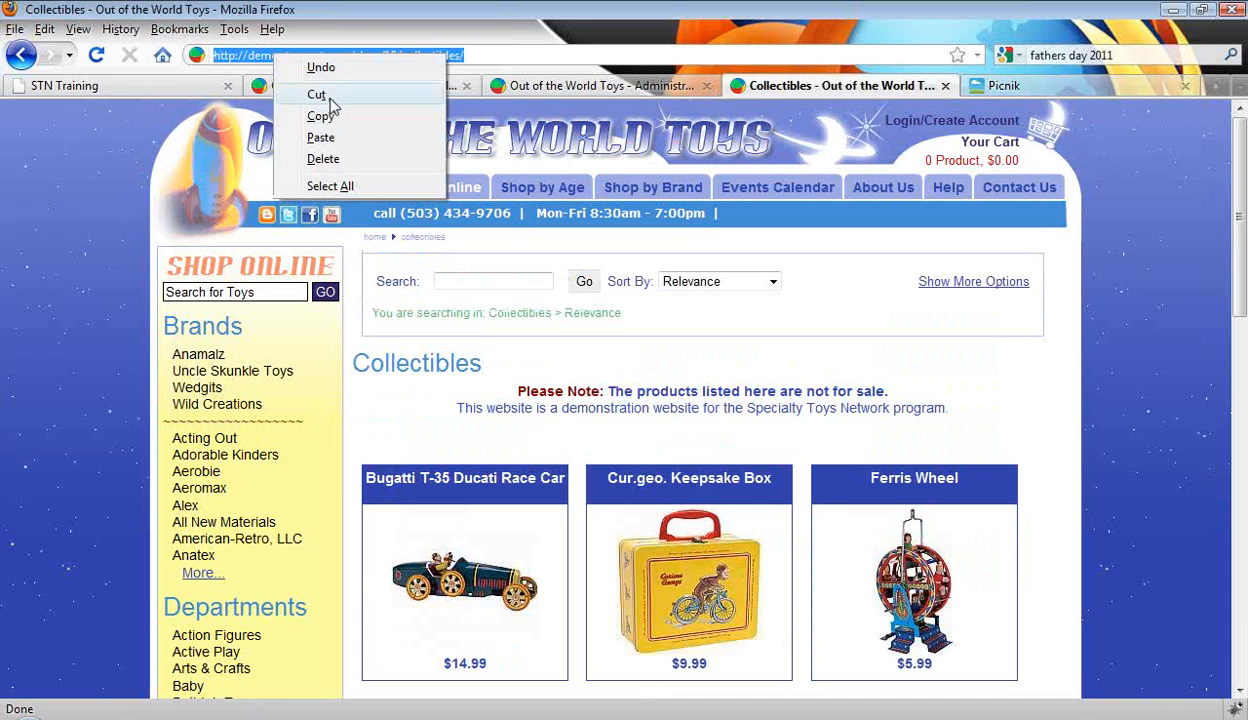
pyautogui.click(322, 116)
pyautogui.click(565, 86)
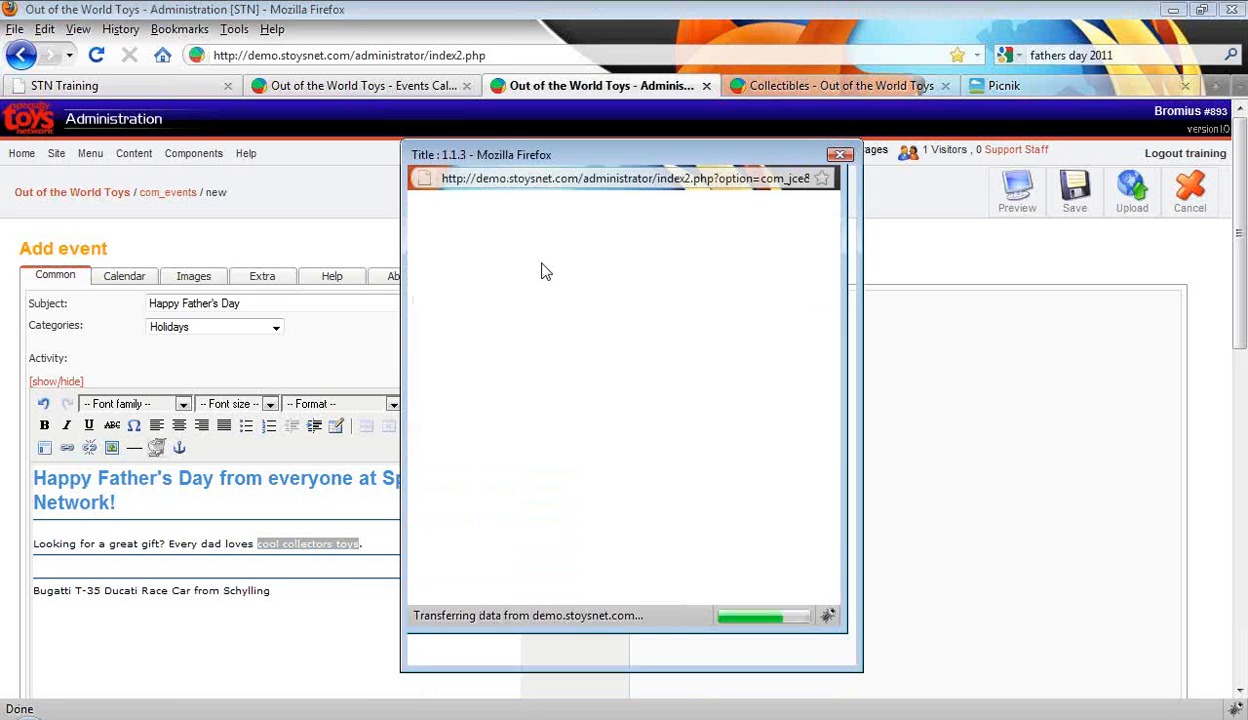
pyautogui.rightClick(512, 246)
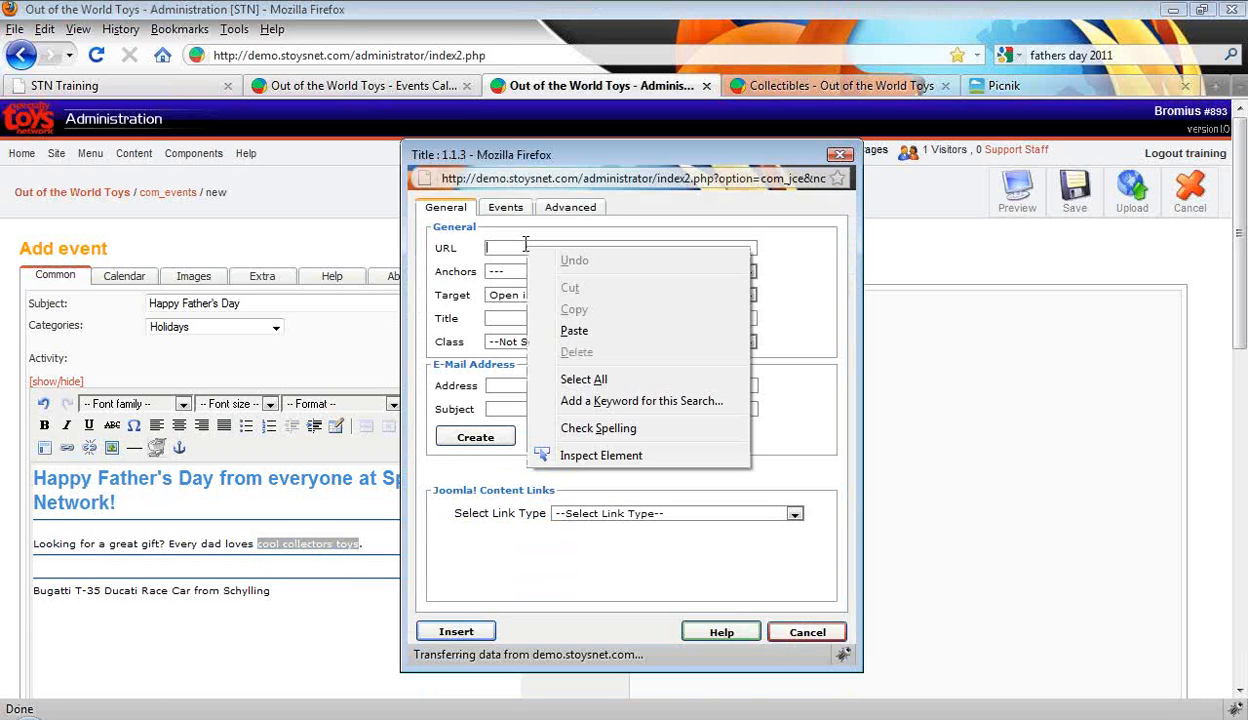
pyautogui.click(576, 331)
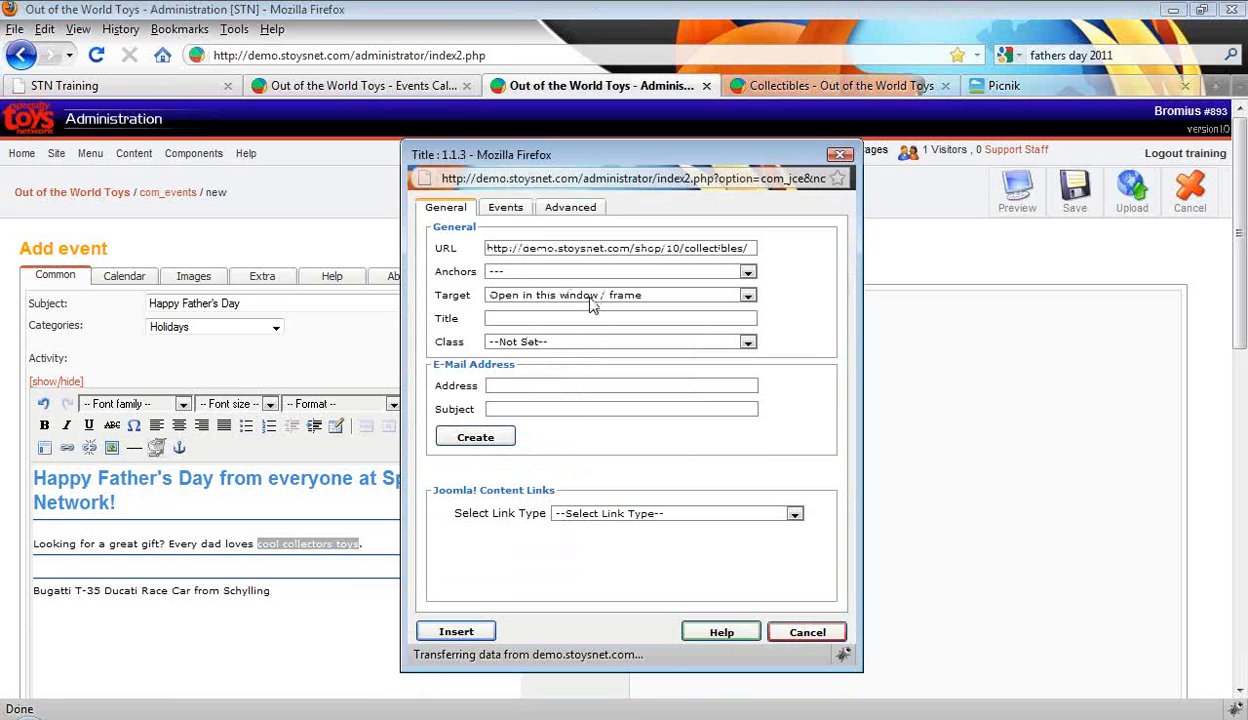
pyautogui.click(458, 632)
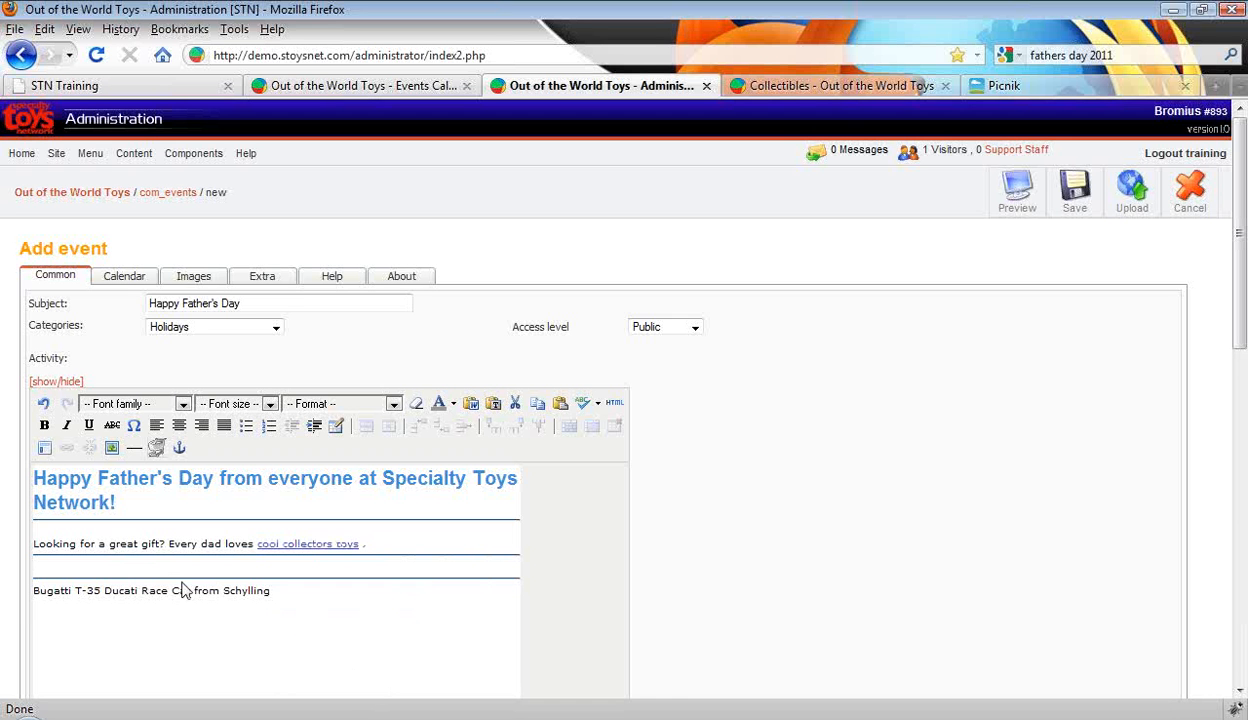
# - Open the Bugatti T-35 Ducati Race Car product page from the shop's collectibles and copy its web address
pyautogui.click(822, 86)
pyautogui.scroll(-2, 733, 380)
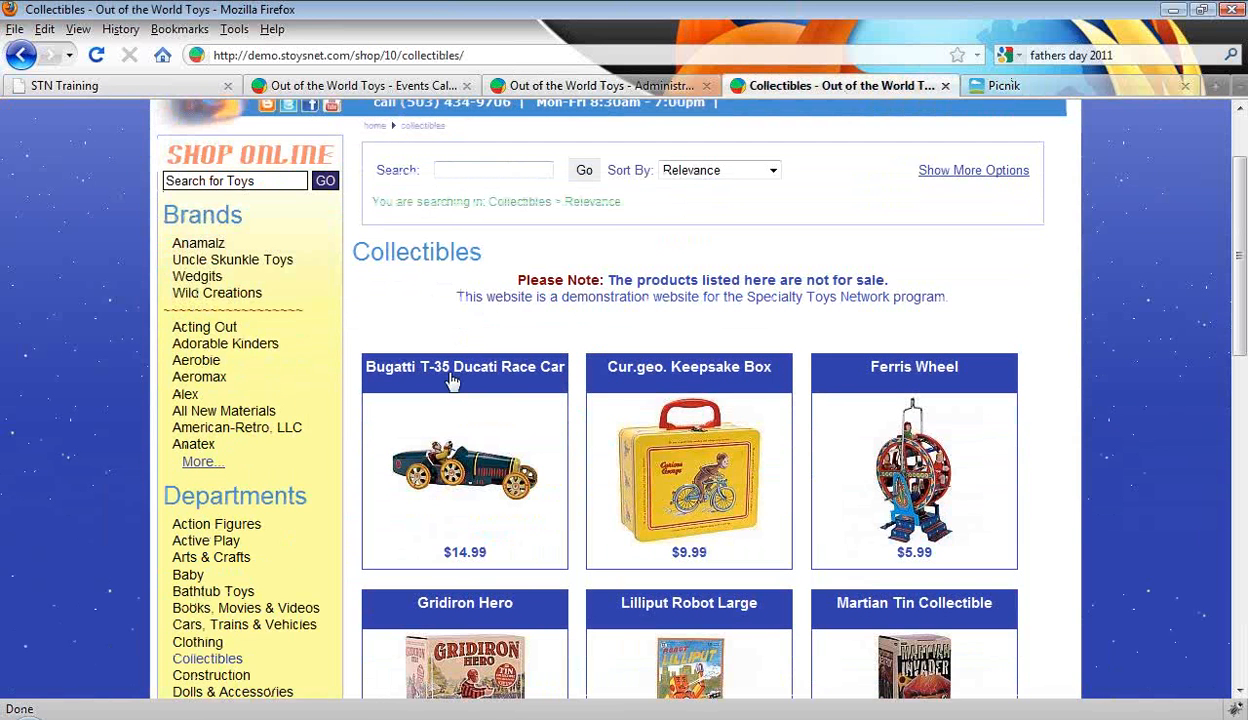
pyautogui.click(476, 486)
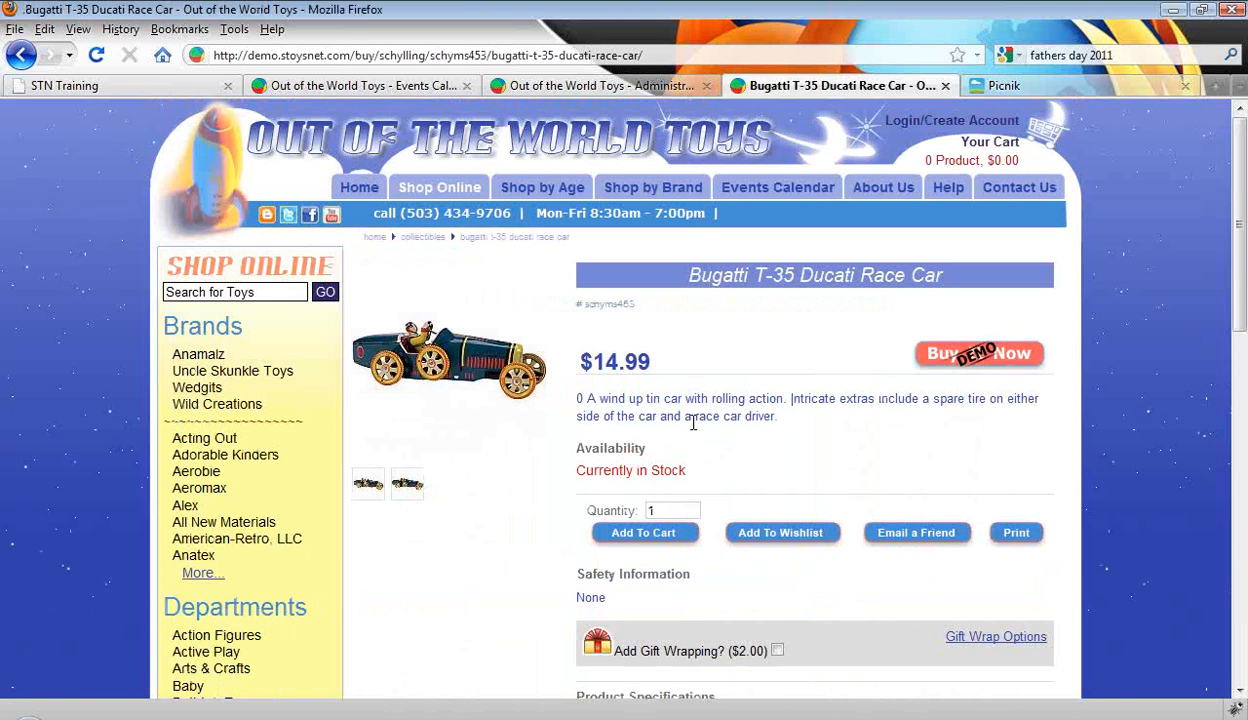
pyautogui.moveTo(641, 56); pyautogui.dragTo(366, 76)
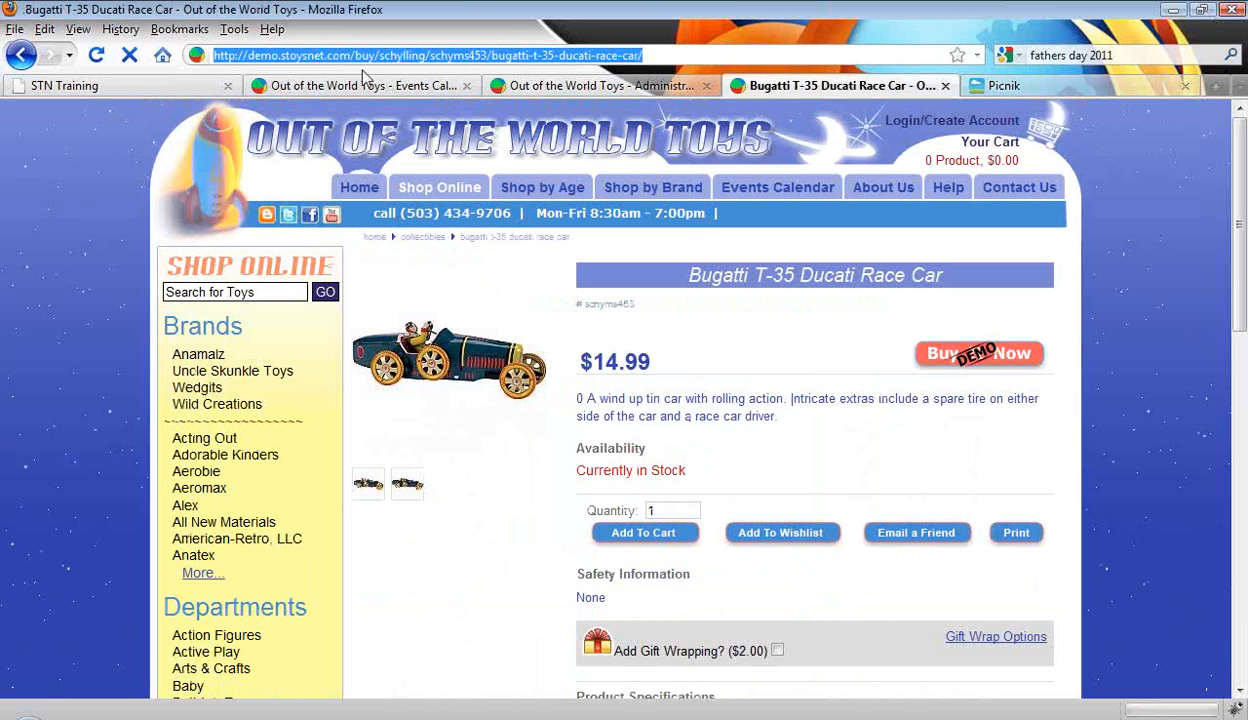
pyautogui.rightClick(402, 56)
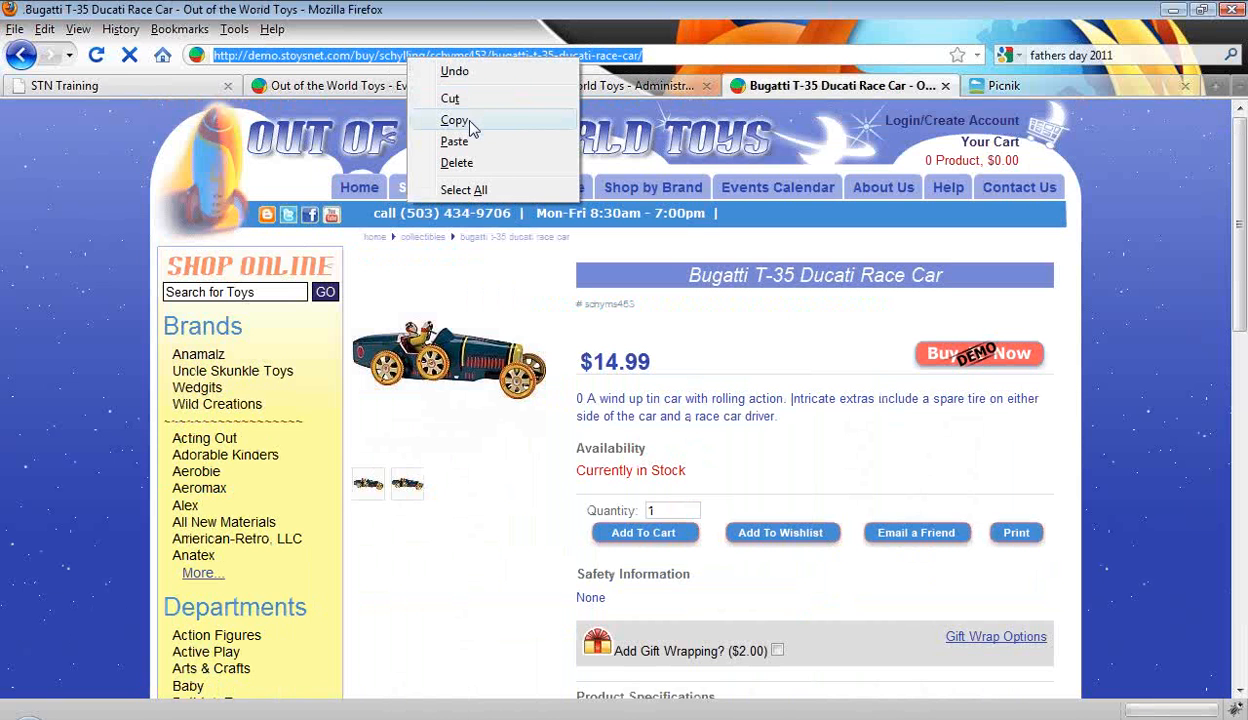
pyautogui.click(470, 122)
# - Link "Bugatti T-35 Ducati Race Car" in the event description to the copied product page address
pyautogui.click(600, 85)
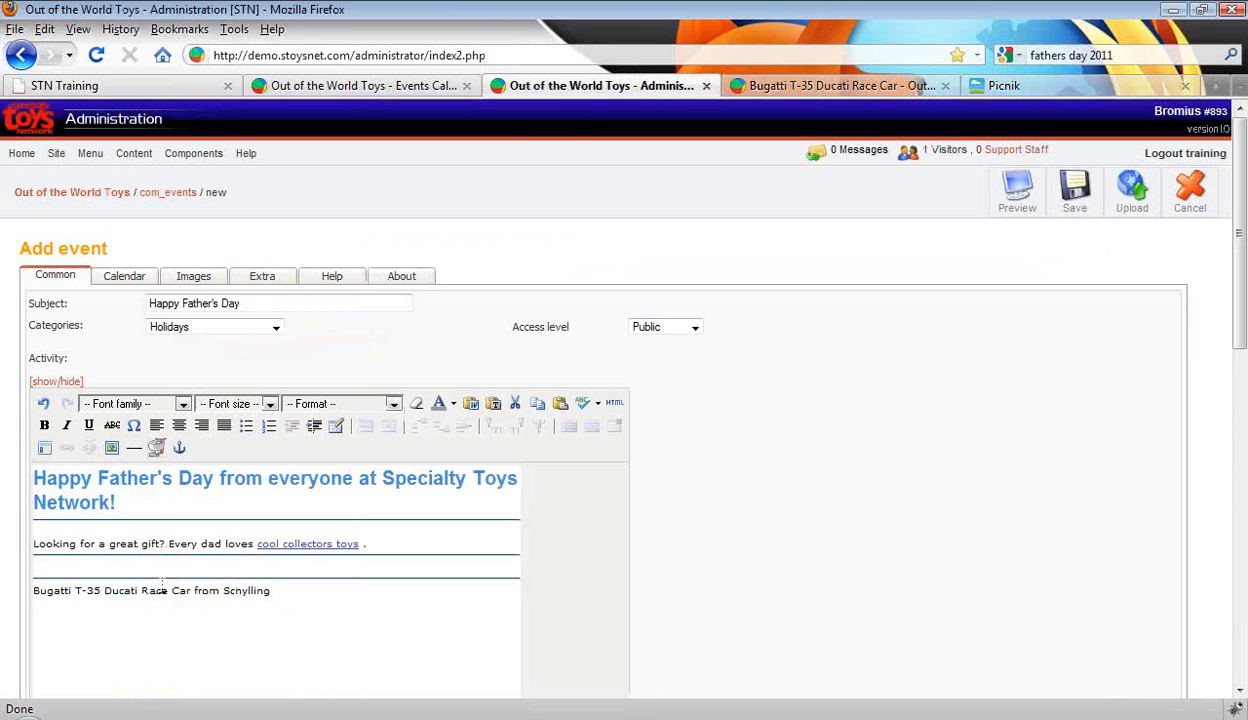
pyautogui.moveTo(190, 590); pyautogui.dragTo(40, 592)
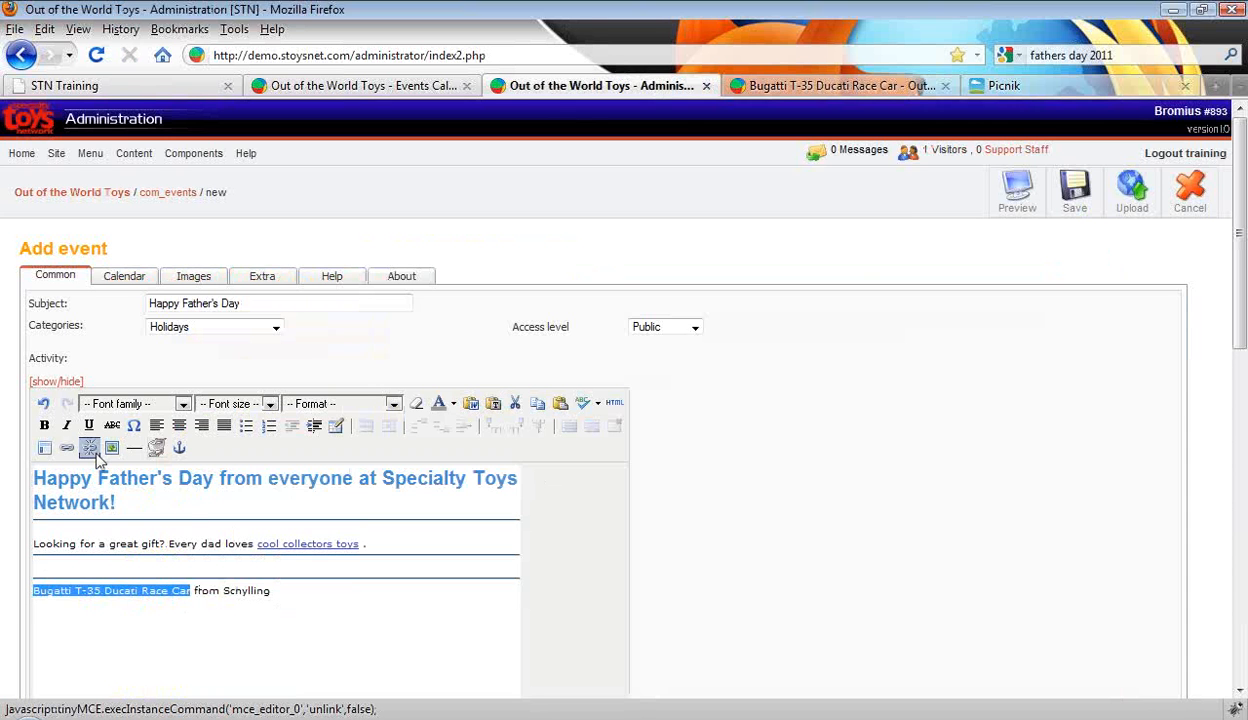
pyautogui.click(67, 448)
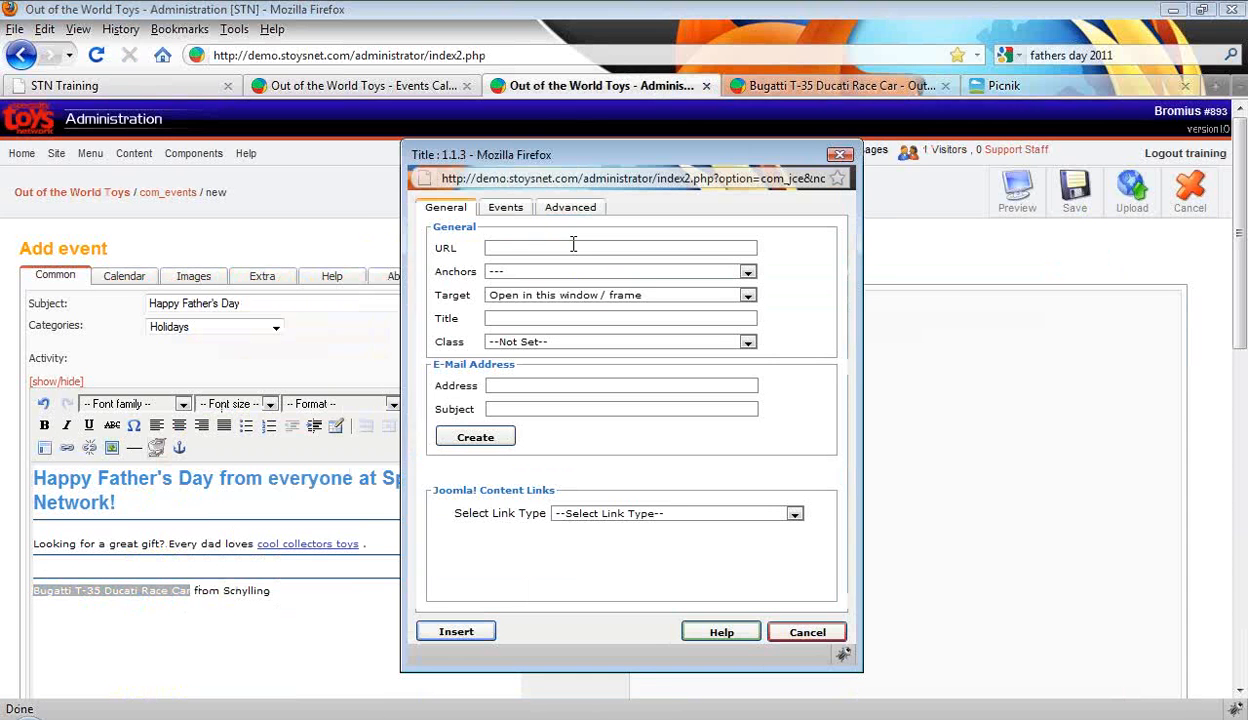
pyautogui.rightClick(557, 249)
pyautogui.click(600, 333)
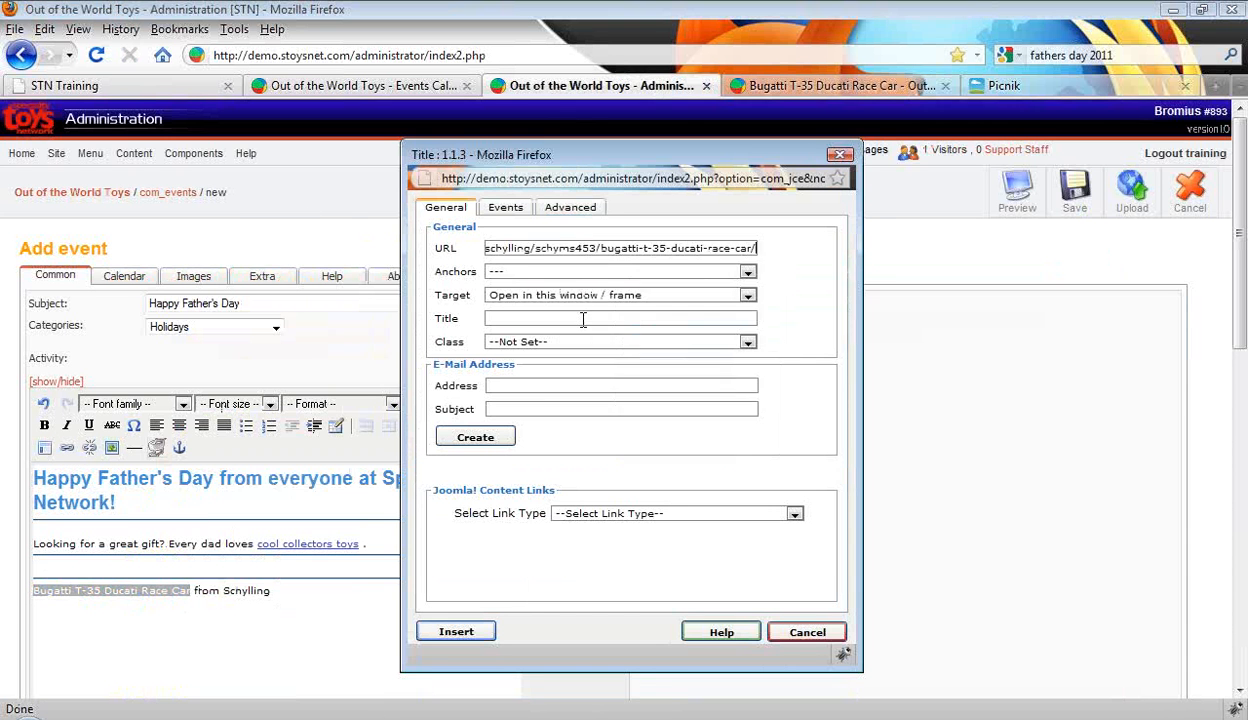
pyautogui.click(458, 632)
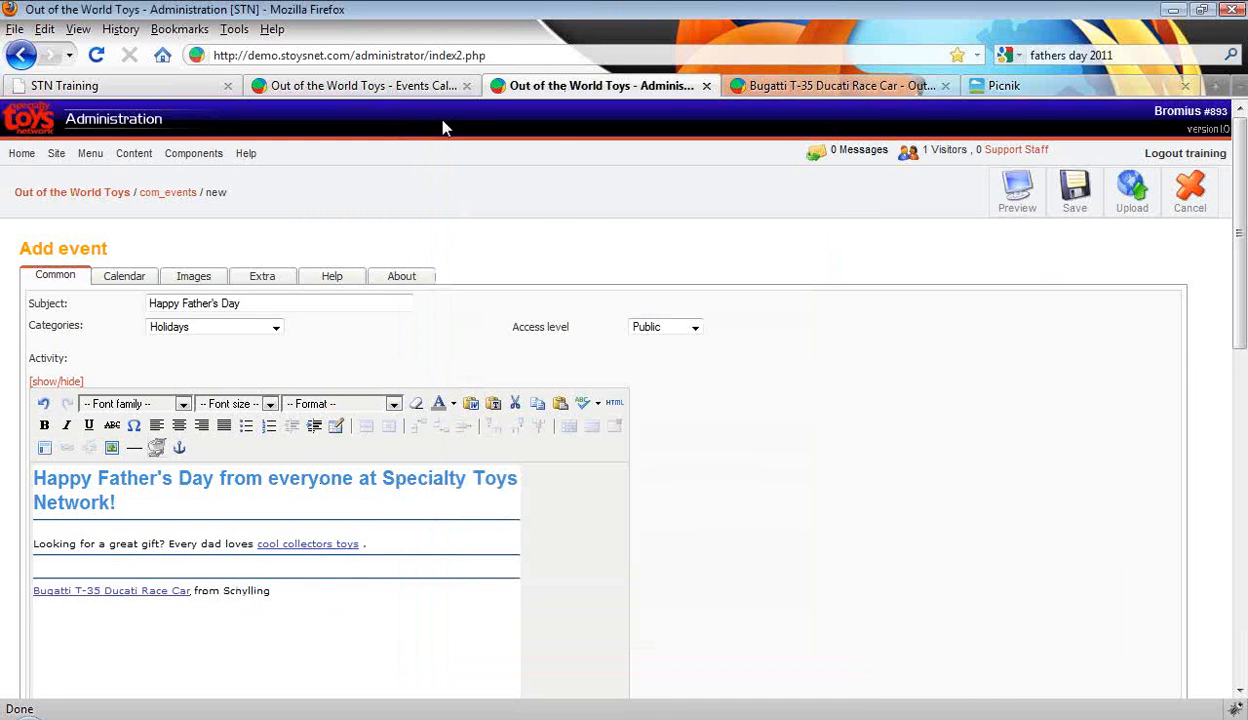
# - Open the Schylling manufacturer page from the Bugatti product's specifications and copy its web address
pyautogui.click(403, 88)
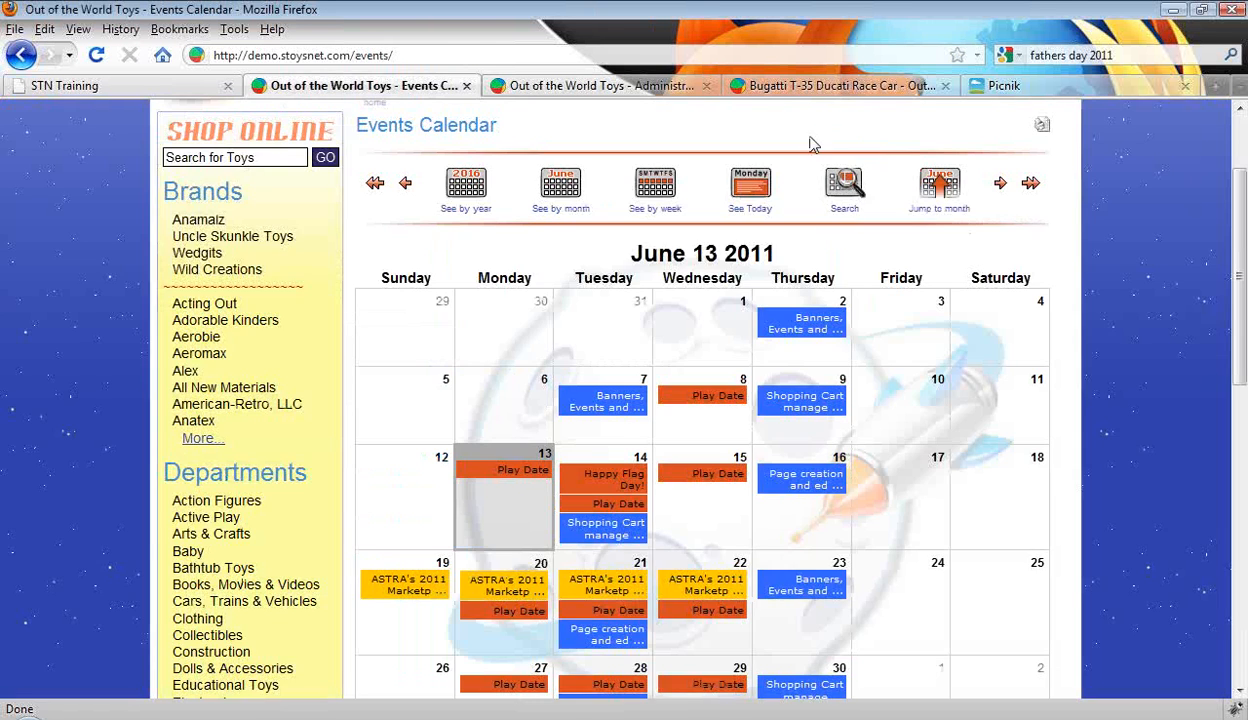
pyautogui.click(835, 86)
pyautogui.scroll(-3, 800, 476)
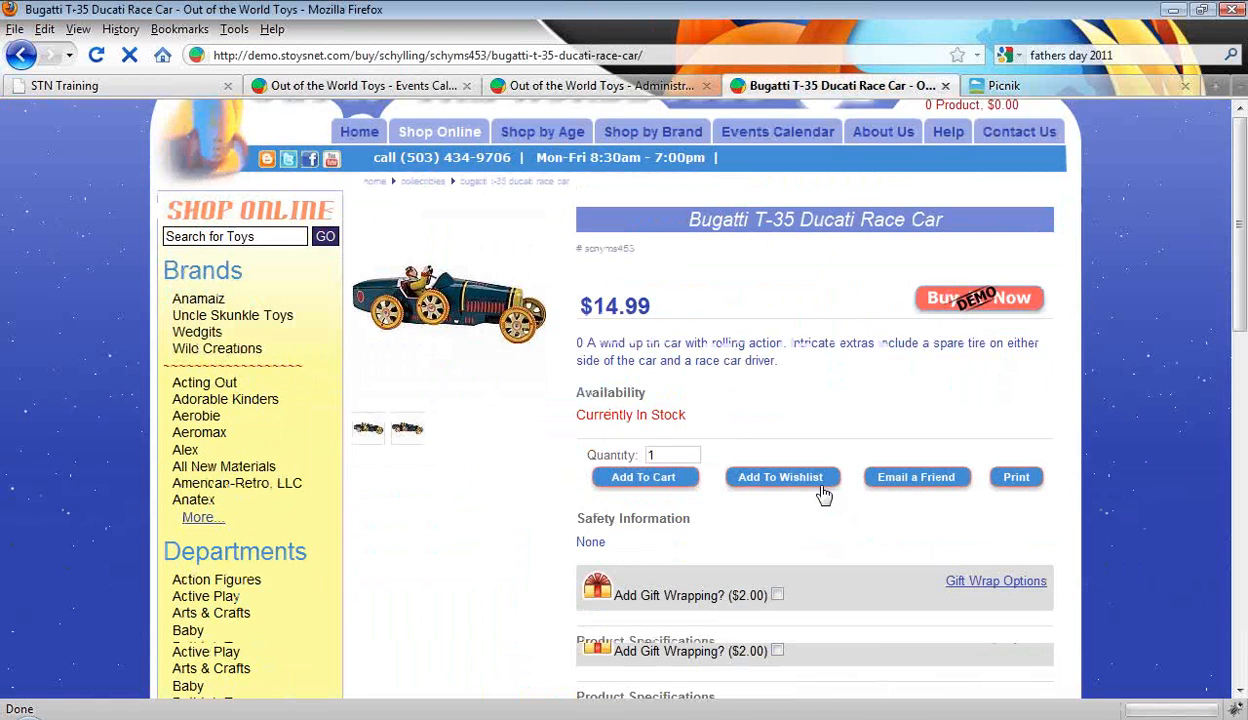
pyautogui.click(698, 558)
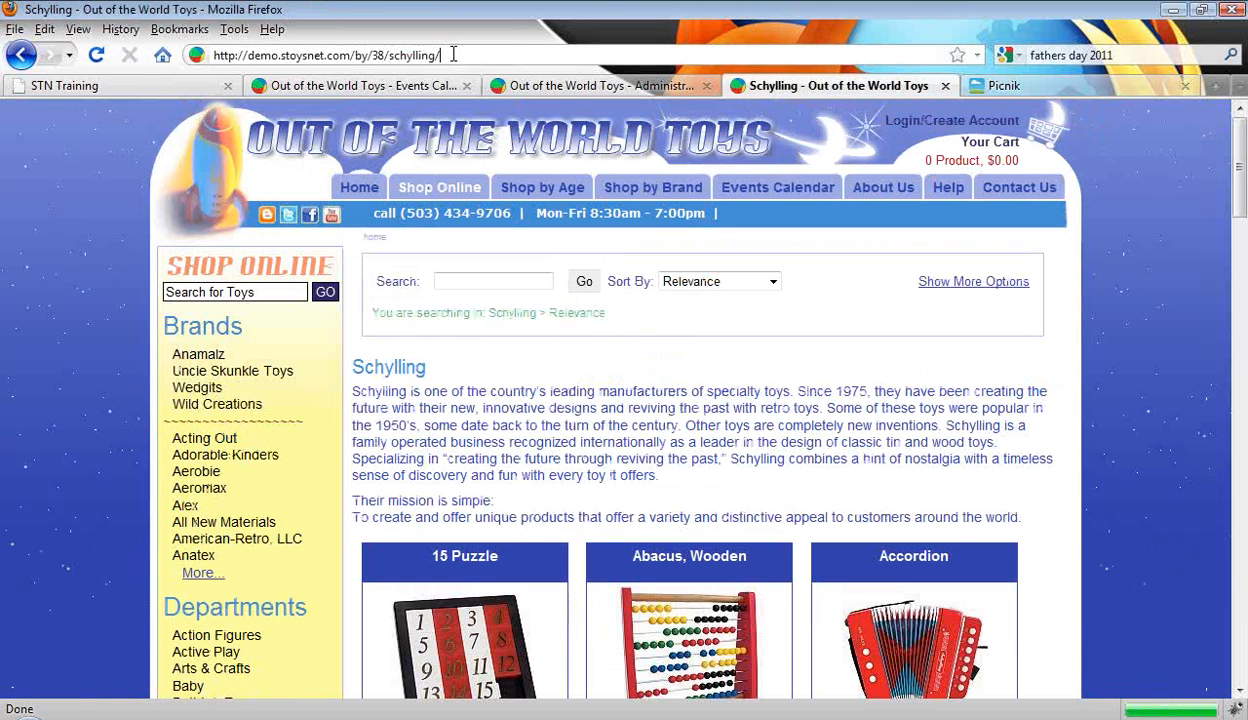
pyautogui.moveTo(453, 55); pyautogui.dragTo(238, 52)
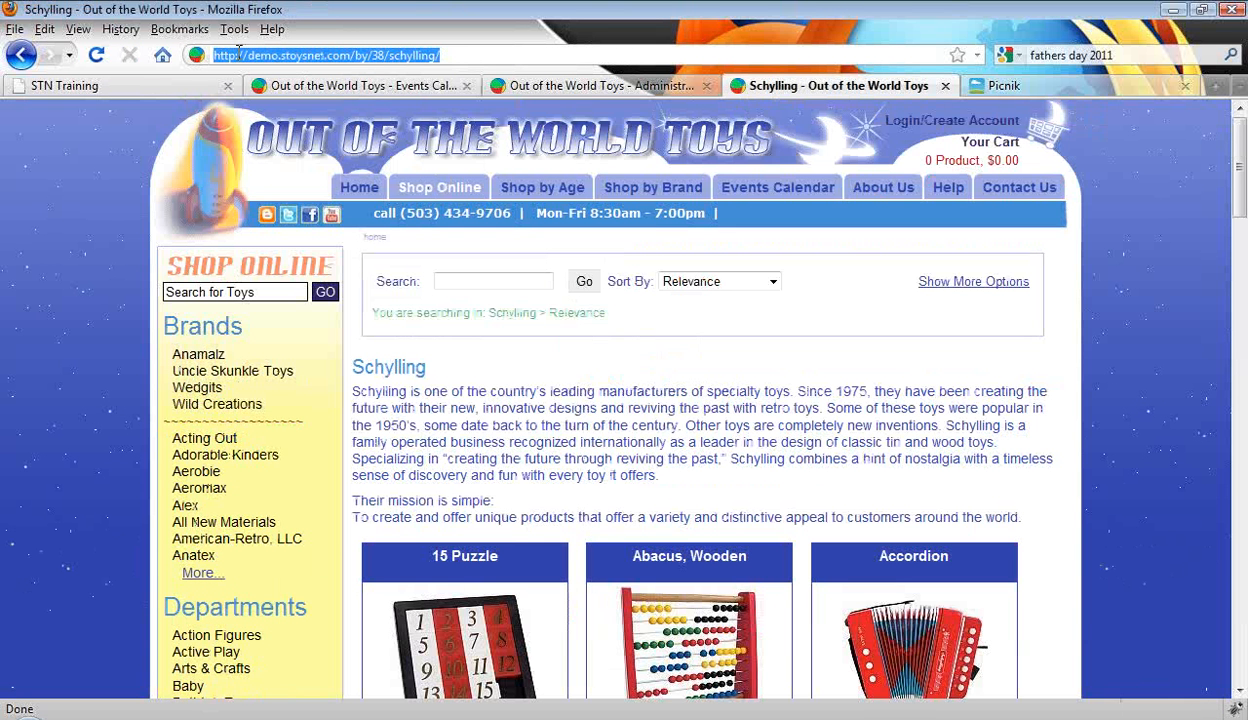
pyautogui.rightClick(256, 60)
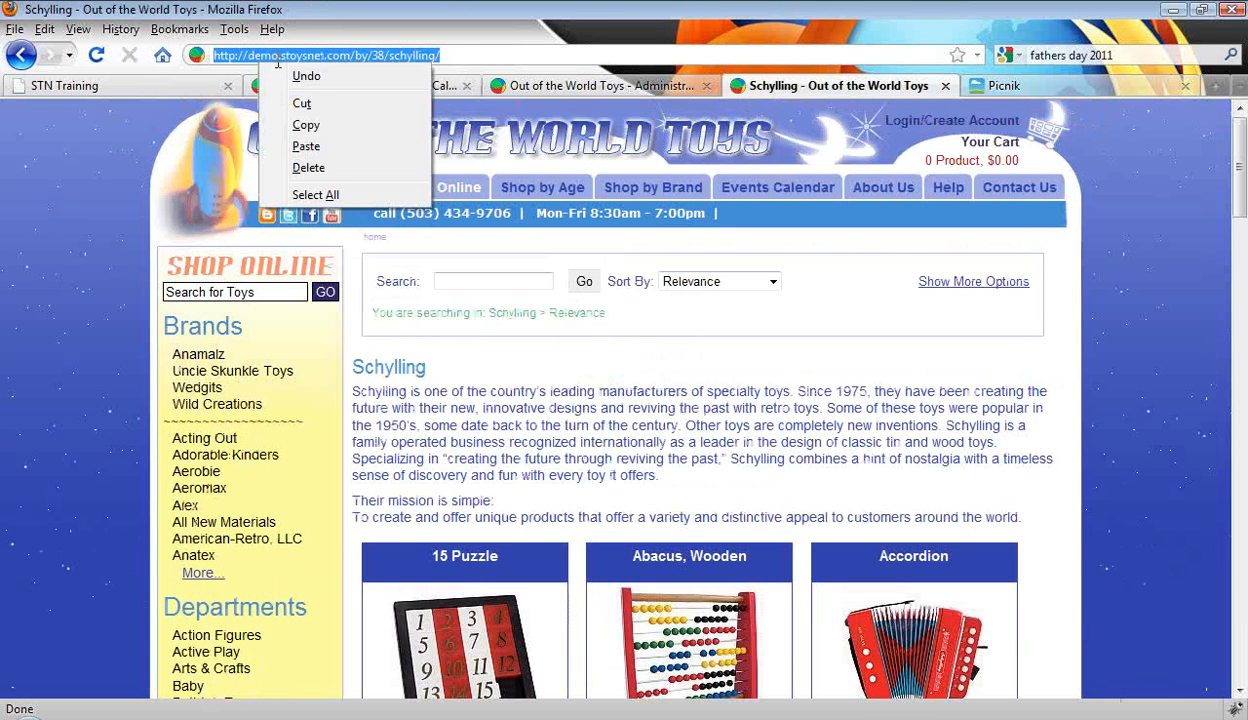
pyautogui.click(302, 124)
pyautogui.click(548, 88)
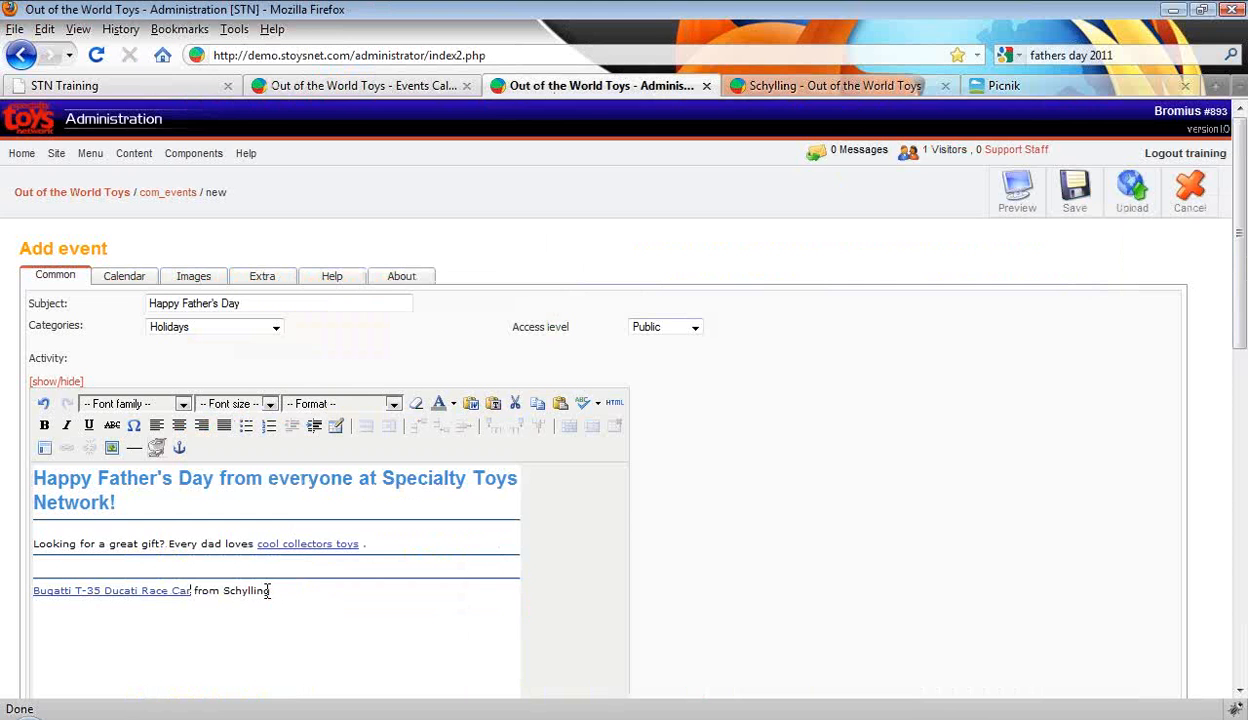
pyautogui.moveTo(270, 590); pyautogui.dragTo(223, 593)
pyautogui.click(67, 449)
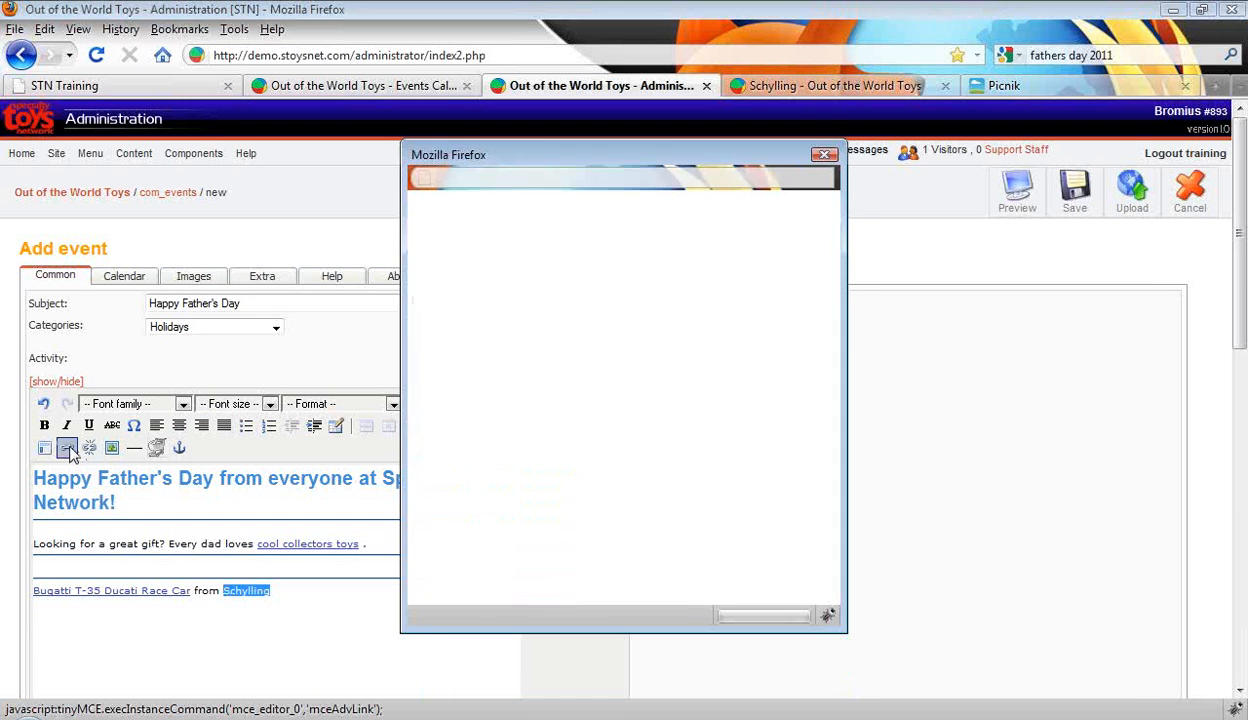
pyautogui.rightClick(526, 249)
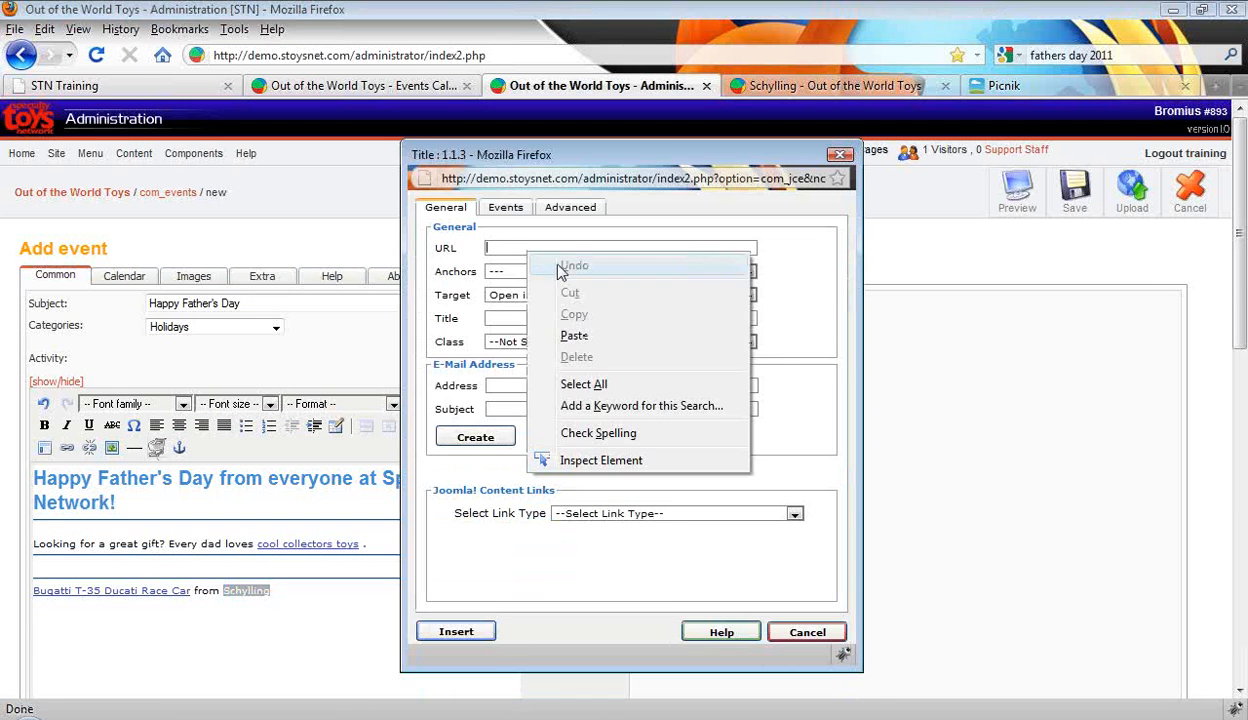
pyautogui.click(575, 336)
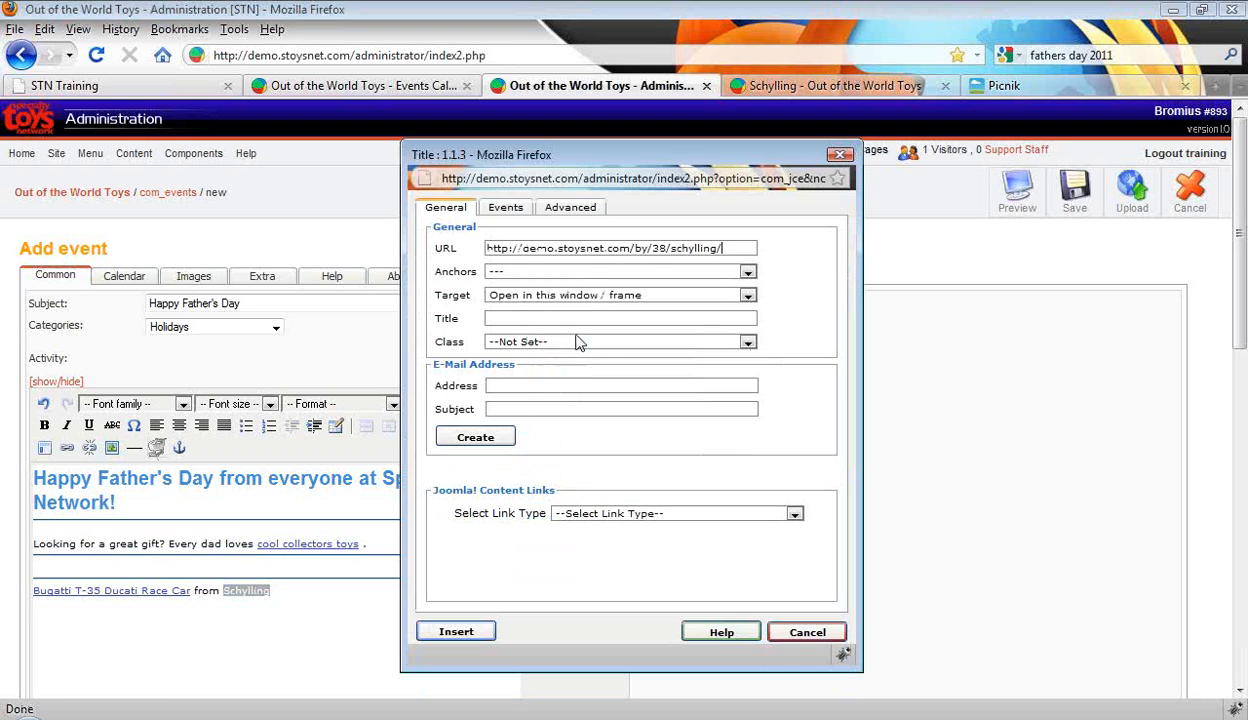
pyautogui.click(455, 631)
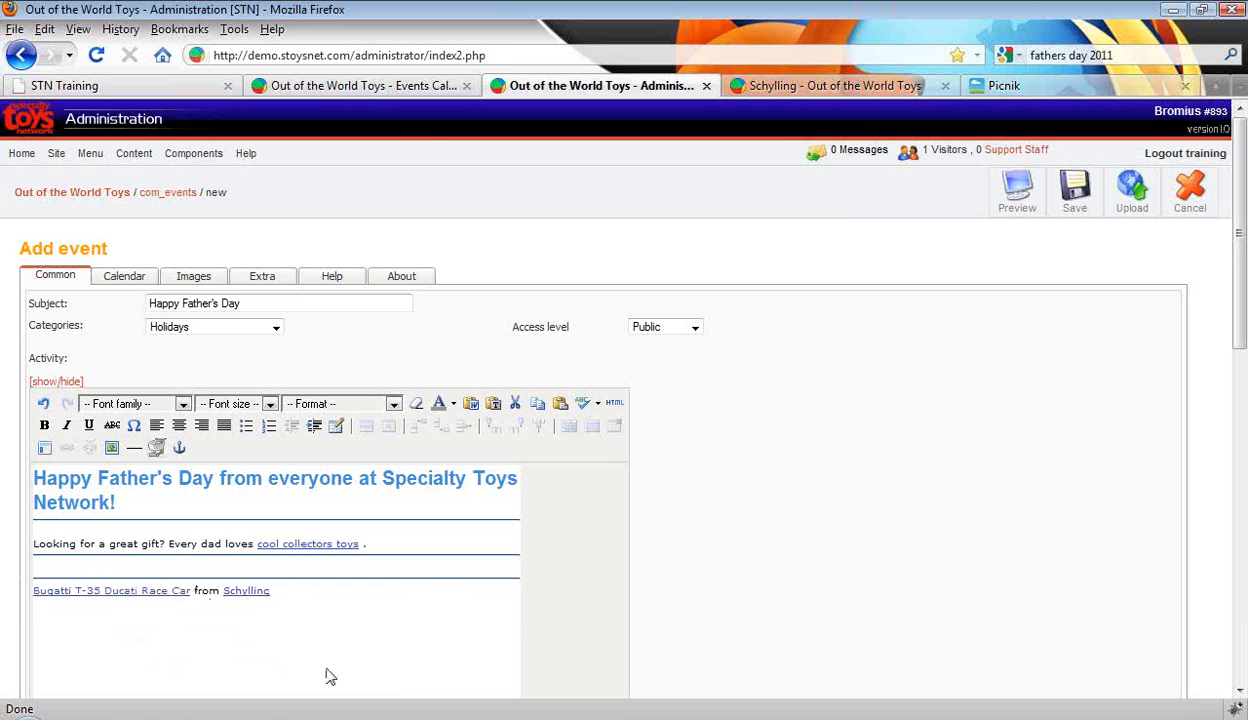
# - Open the full-size Bugatti race car picture from its product page and save it as schyms453.jpg in the events calendar folder
pyautogui.click(866, 88)
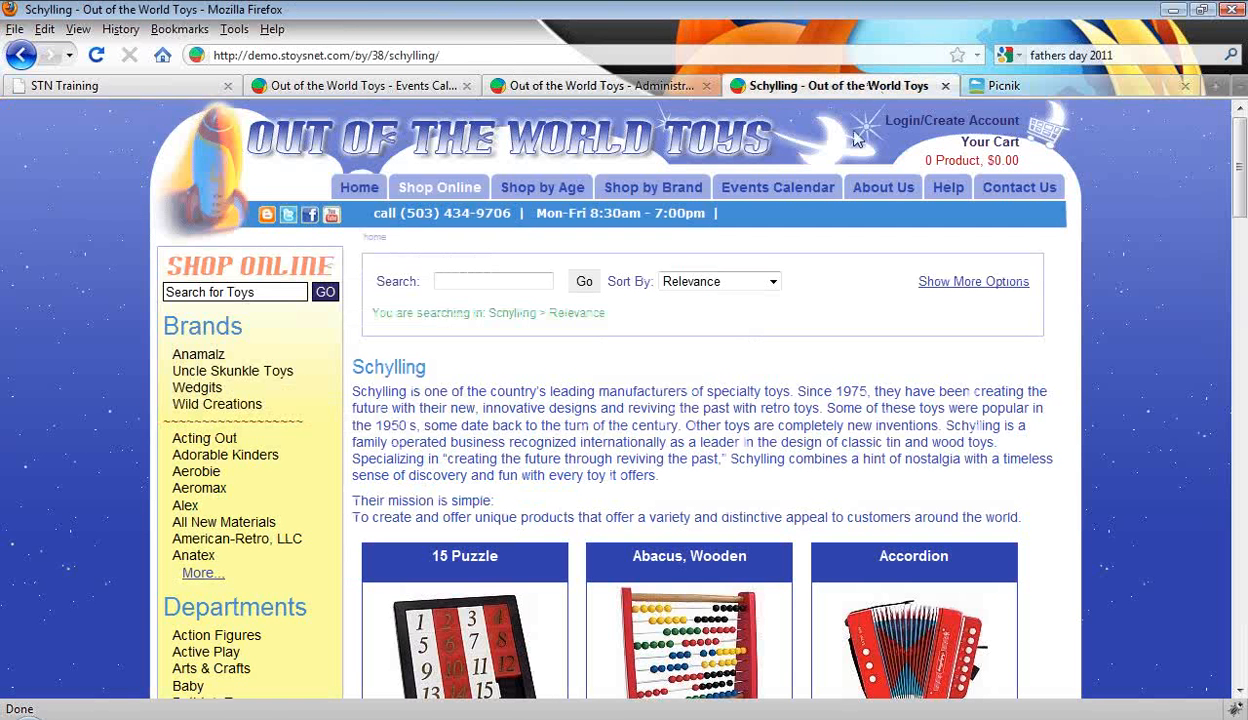
pyautogui.press('F5')
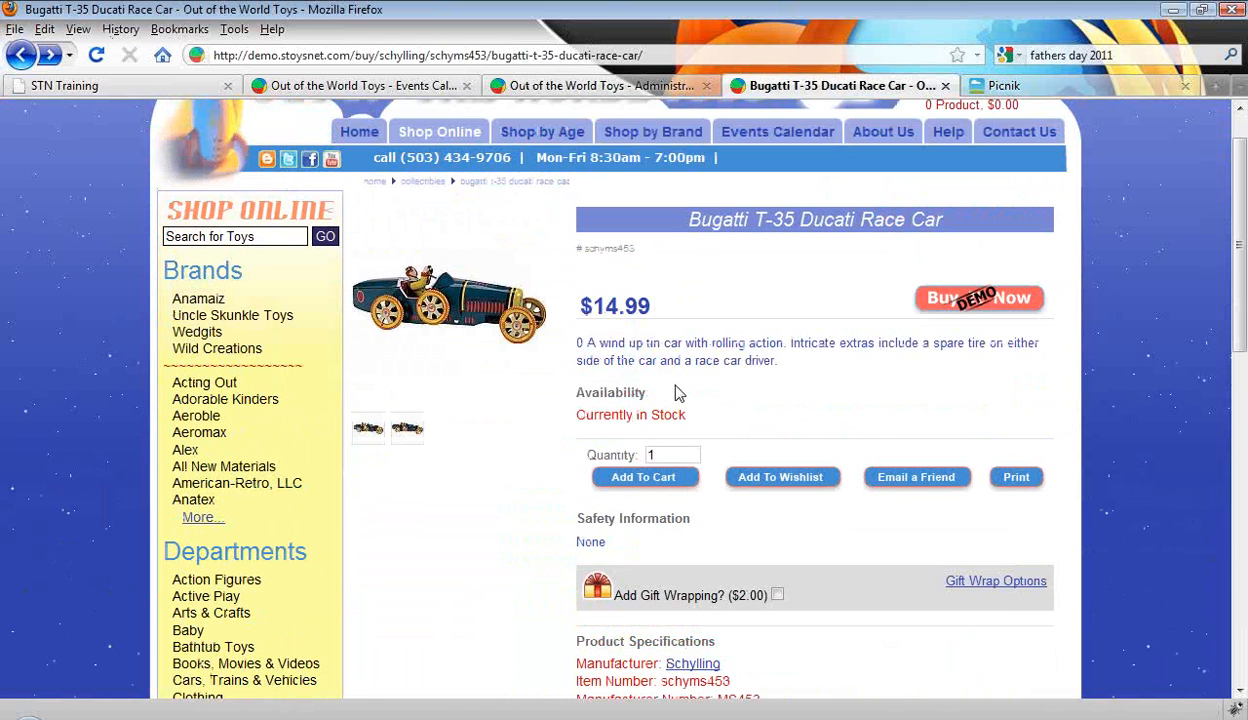
pyautogui.click(470, 310)
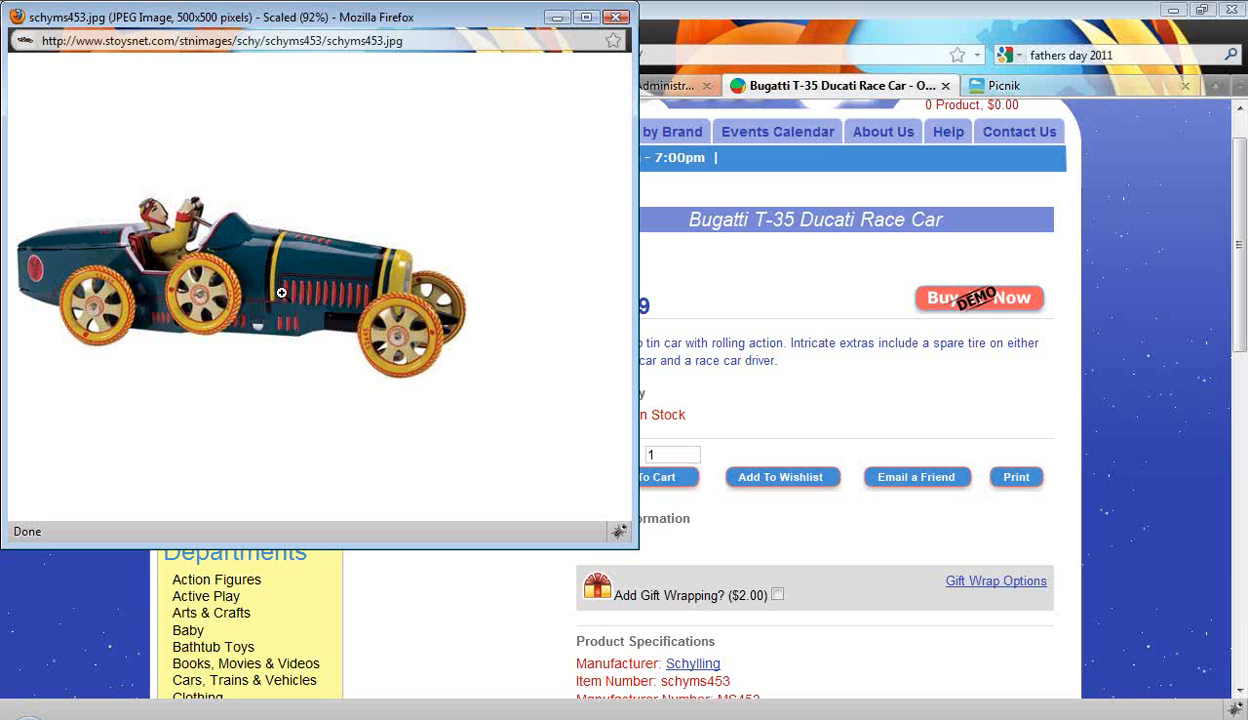
pyautogui.rightClick(282, 292)
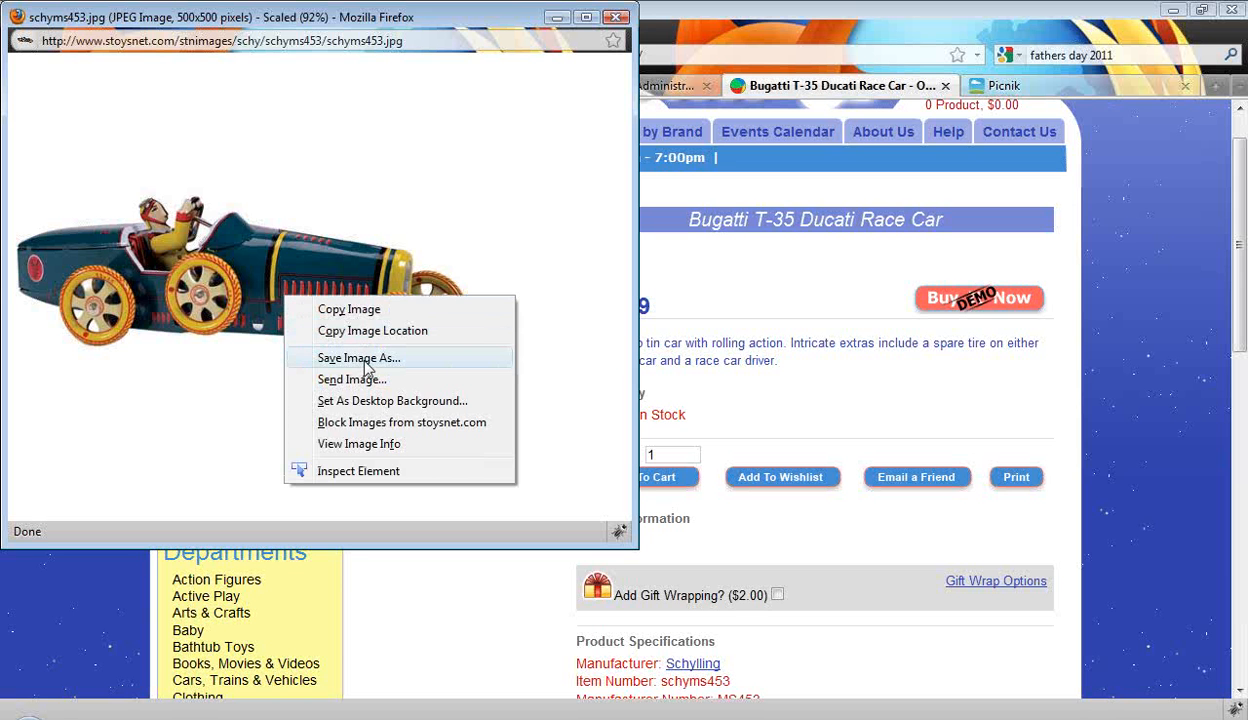
pyautogui.click(167, 365)
pyautogui.rightClick(238, 287)
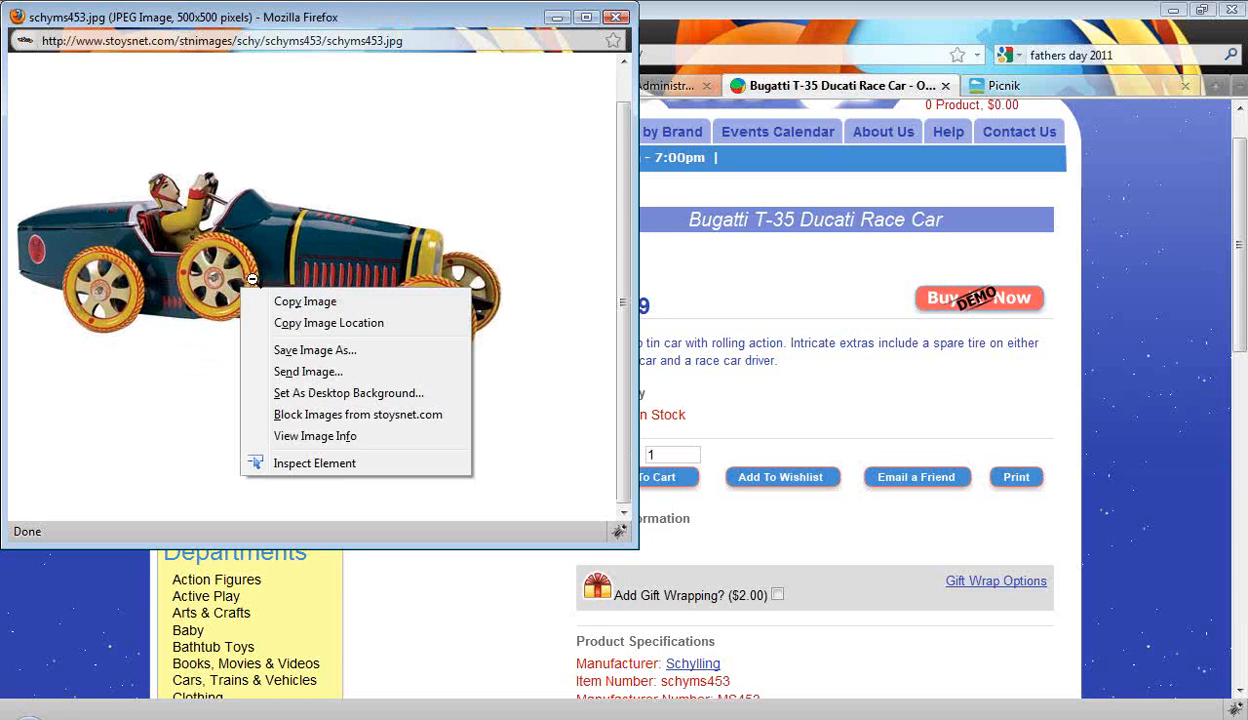
pyautogui.click(304, 352)
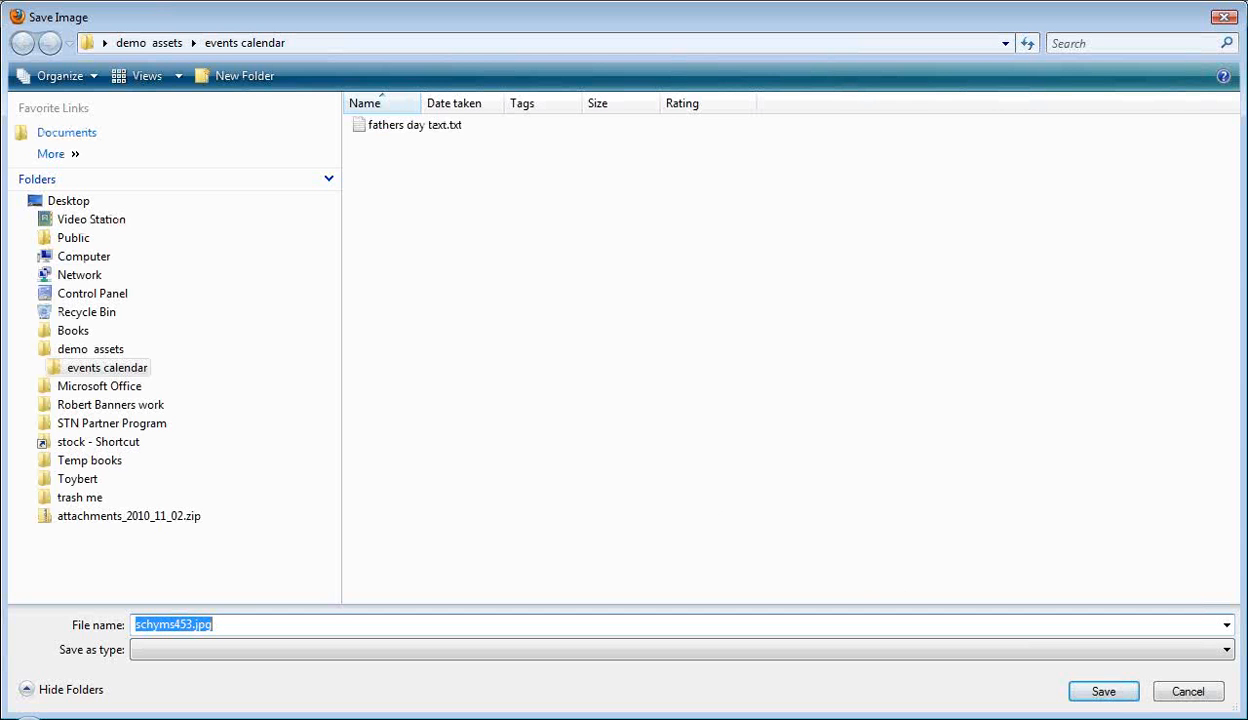
pyautogui.click(1092, 688)
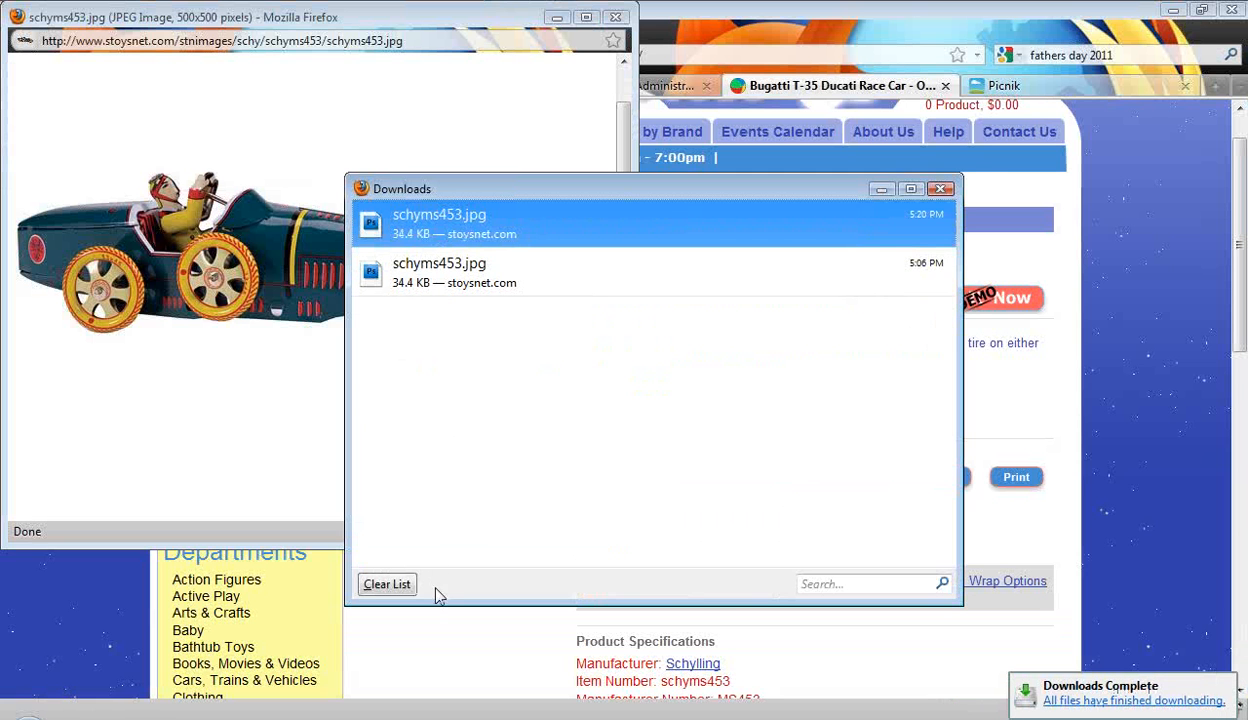
# - Check the downloaded schyms453.jpg in its containing folder and close the full-size picture window
pyautogui.rightClick(691, 243)
pyautogui.click(745, 272)
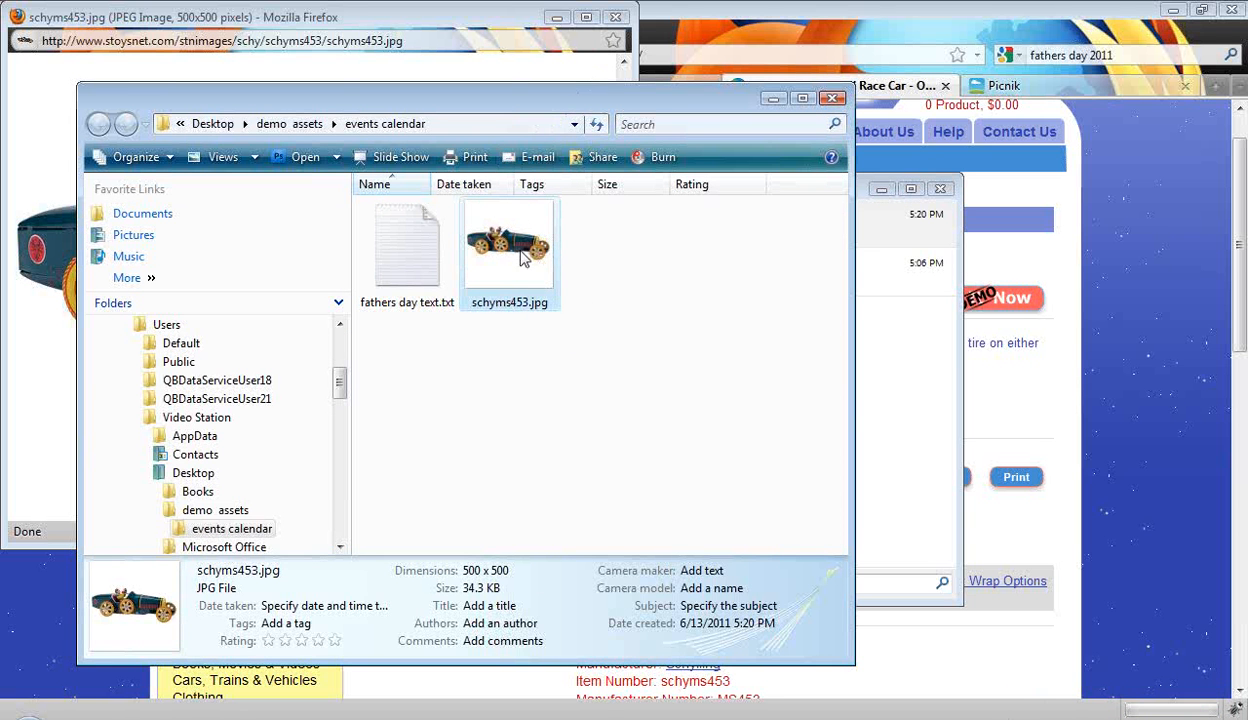
pyautogui.click(615, 17)
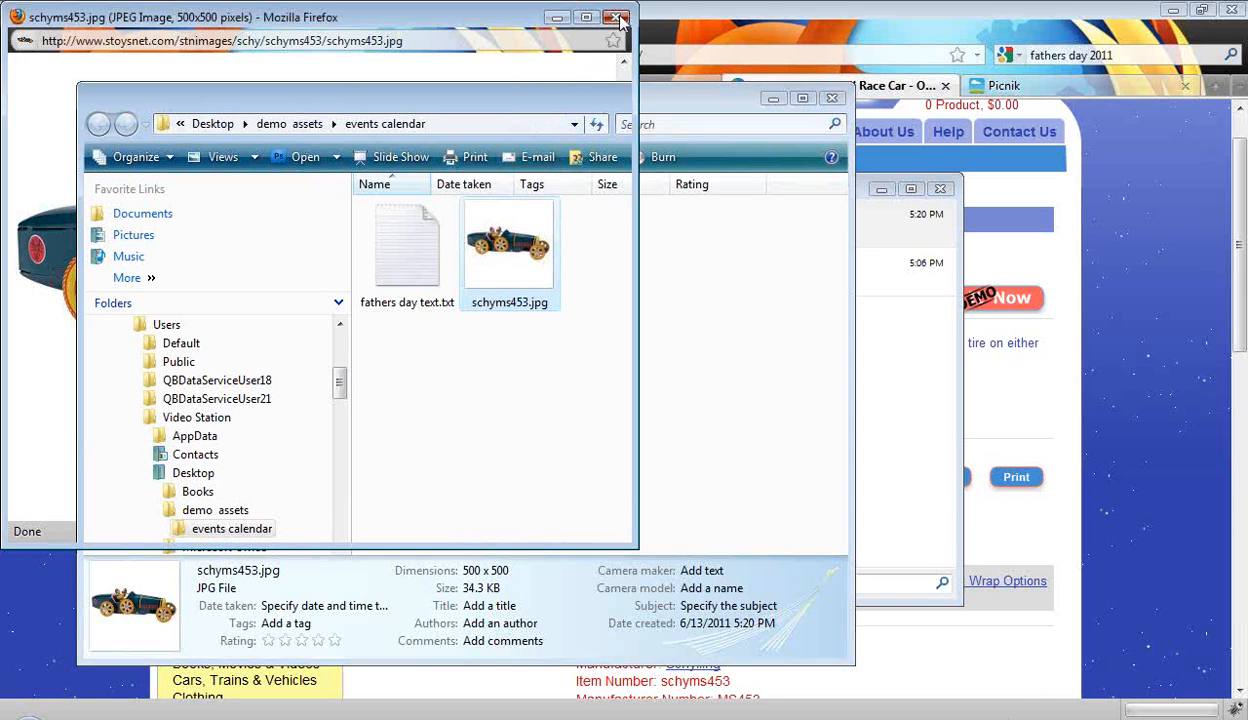
pyautogui.moveTo(710, 106); pyautogui.dragTo(787, 148)
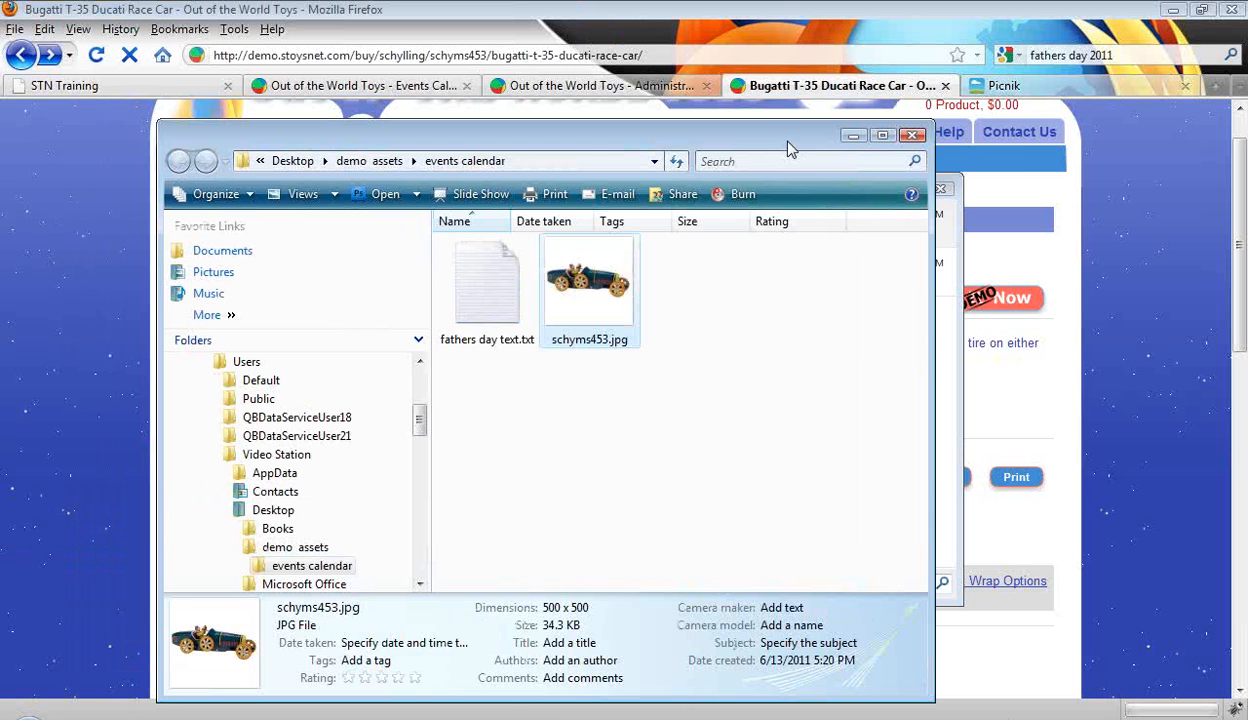
pyautogui.click(1024, 108)
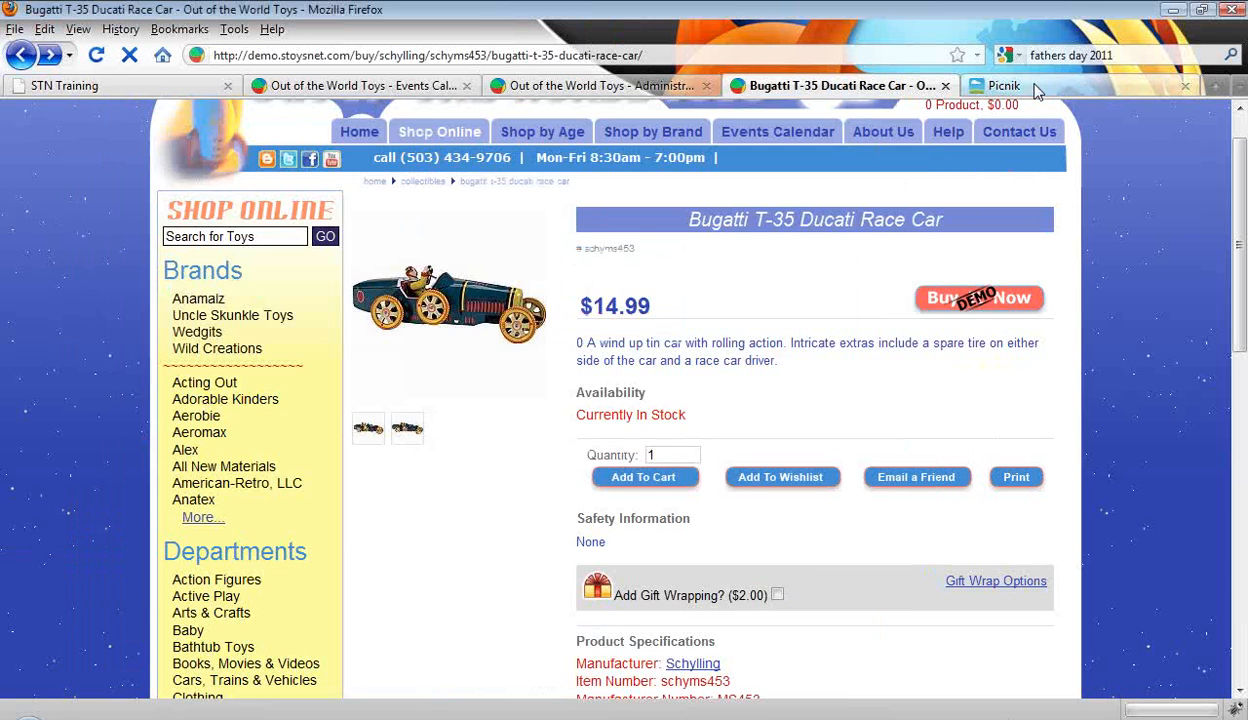
# - Switch to the Picnik site and upload schyms453.jpg from the events calendar folder for editing
pyautogui.click(1004, 86)
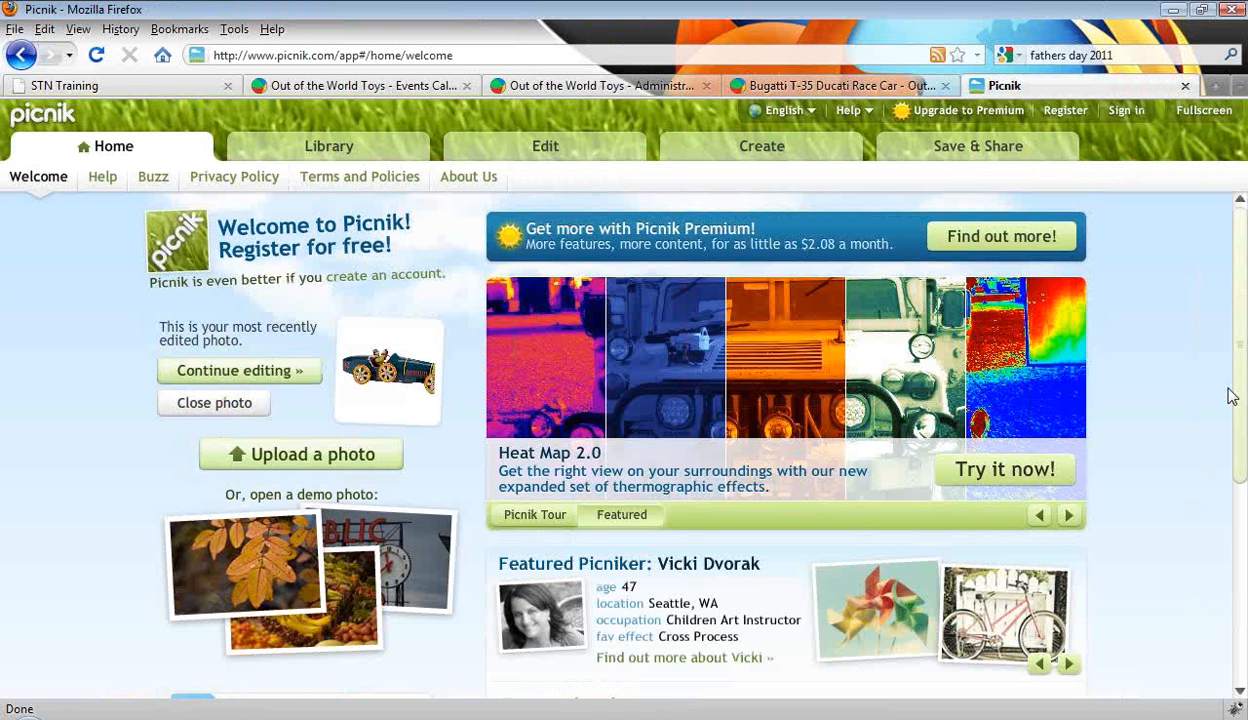
pyautogui.moveTo(334, 55); pyautogui.dragTo(283, 56)
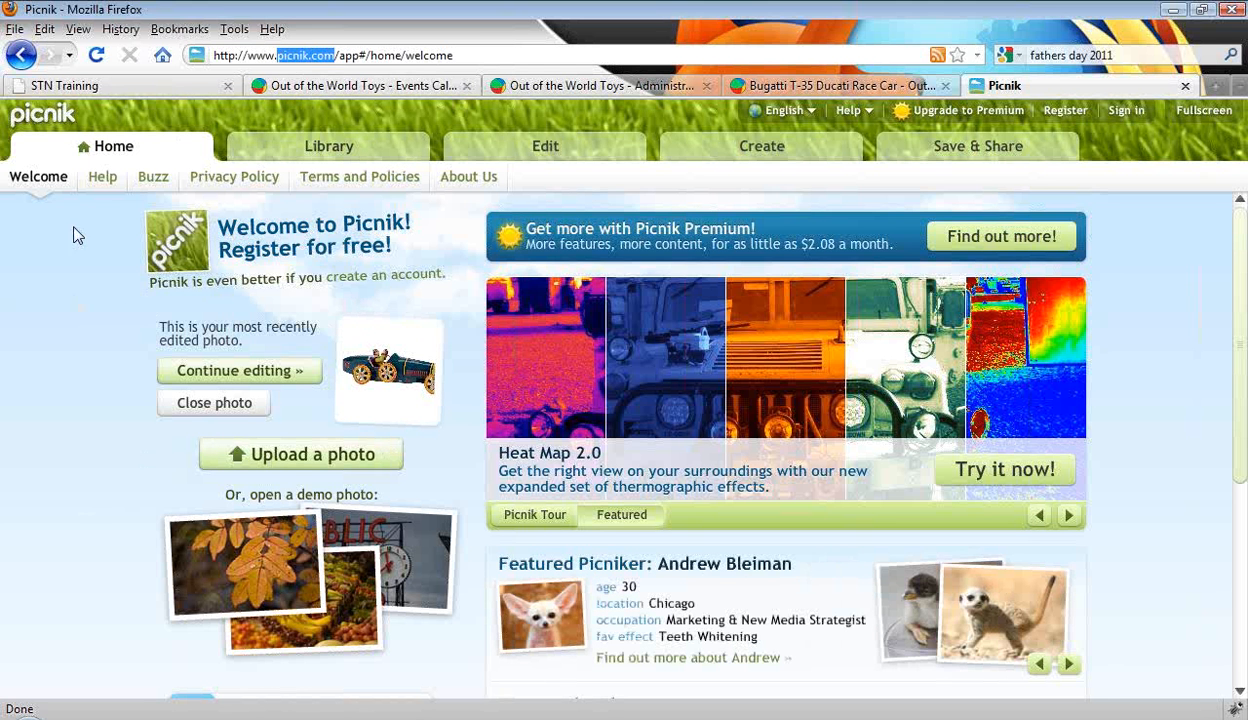
pyautogui.click(292, 454)
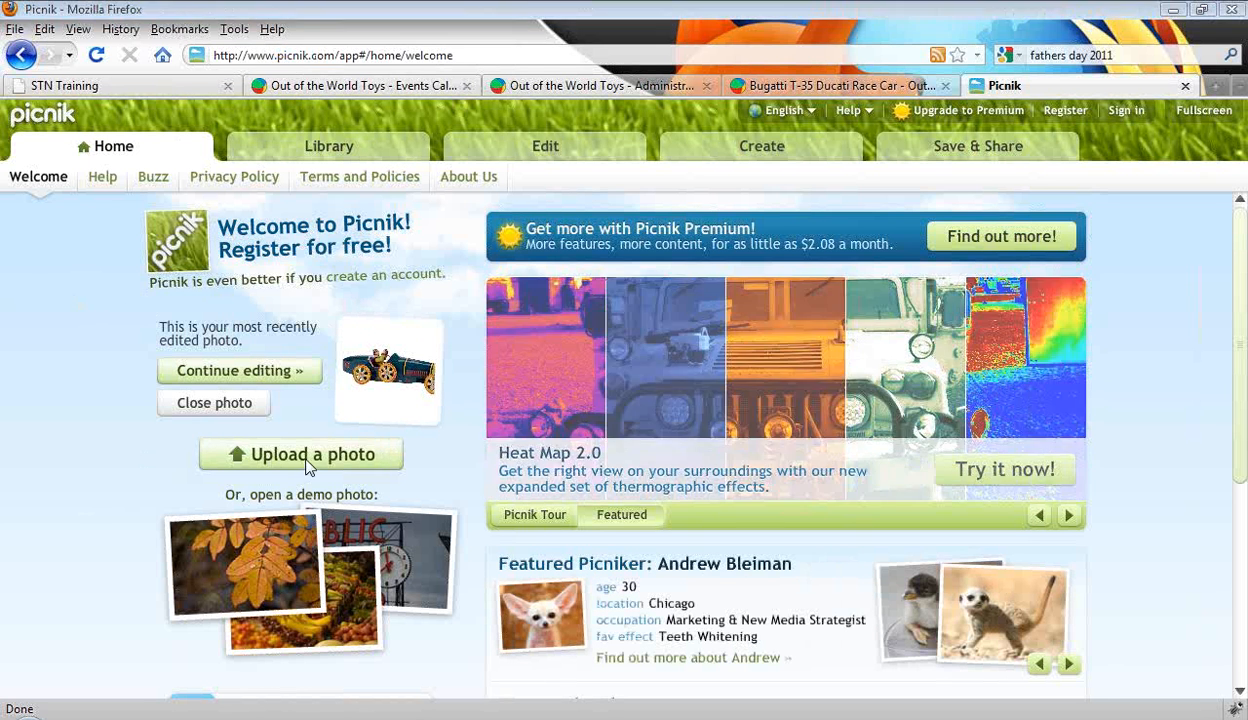
pyautogui.doubleClick(155, 117)
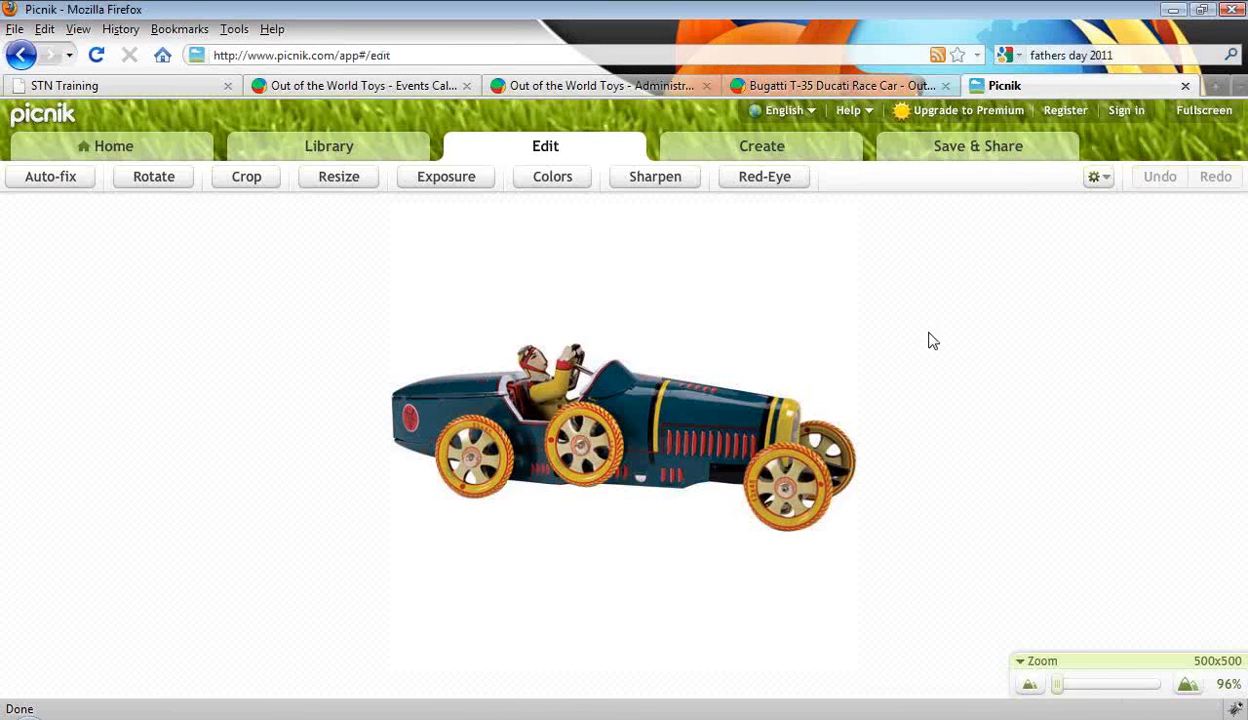
# - Crop the race car photo to about 498 x 208 pixels, removing the white space above and below the car
pyautogui.click(245, 178)
pyautogui.moveTo(467, 281); pyautogui.dragTo(391, 340)
pyautogui.moveTo(781, 593); pyautogui.dragTo(857, 535)
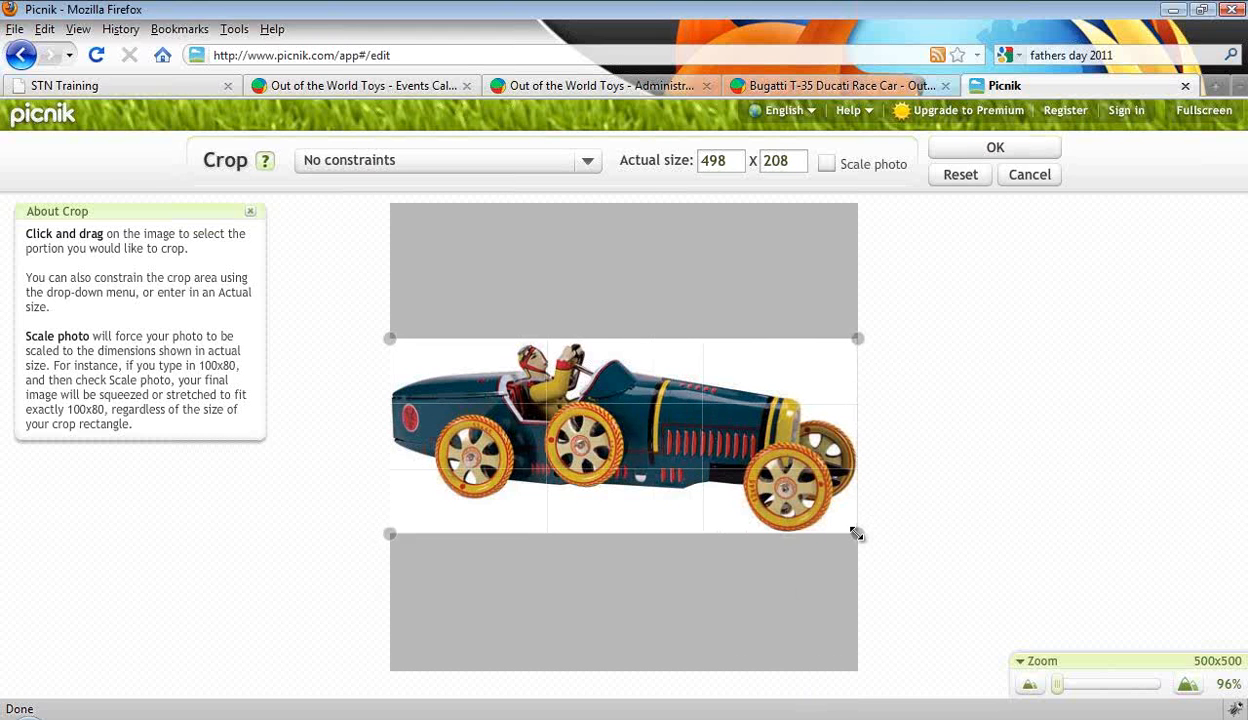
pyautogui.click(995, 150)
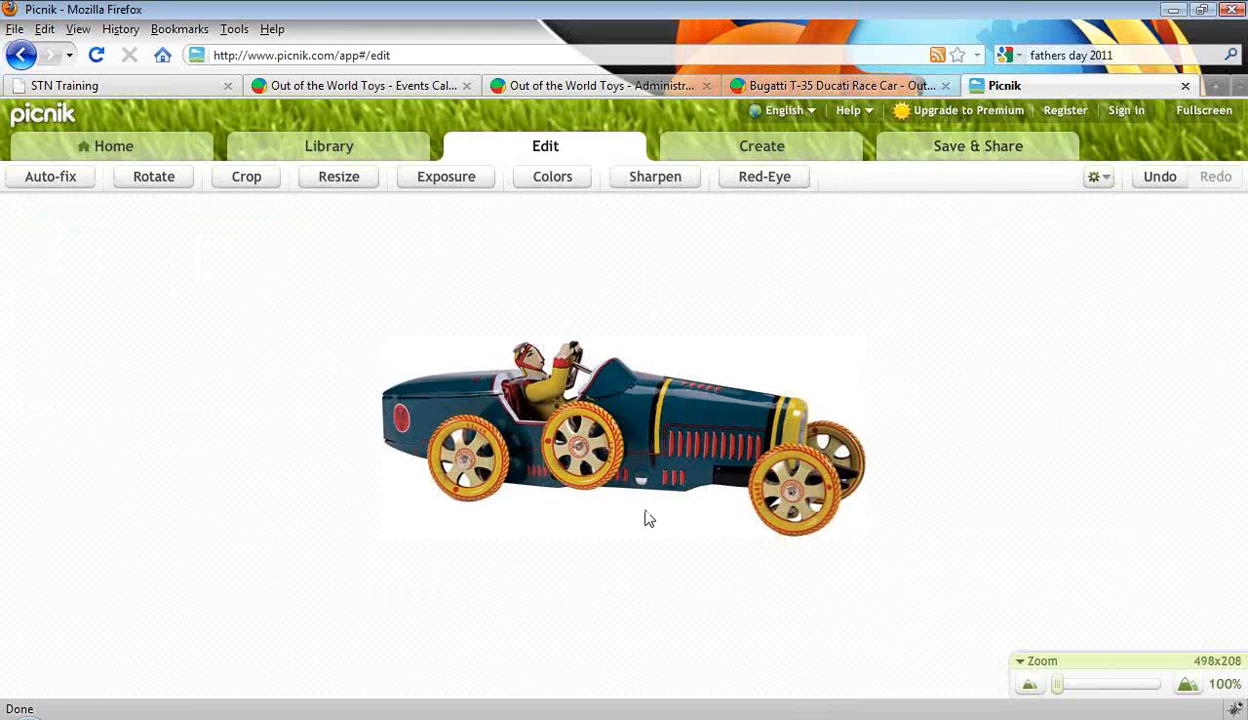
# - Save the cropped photo as schyms453.jpg in the events calendar folder, replacing the existing file
pyautogui.click(925, 150)
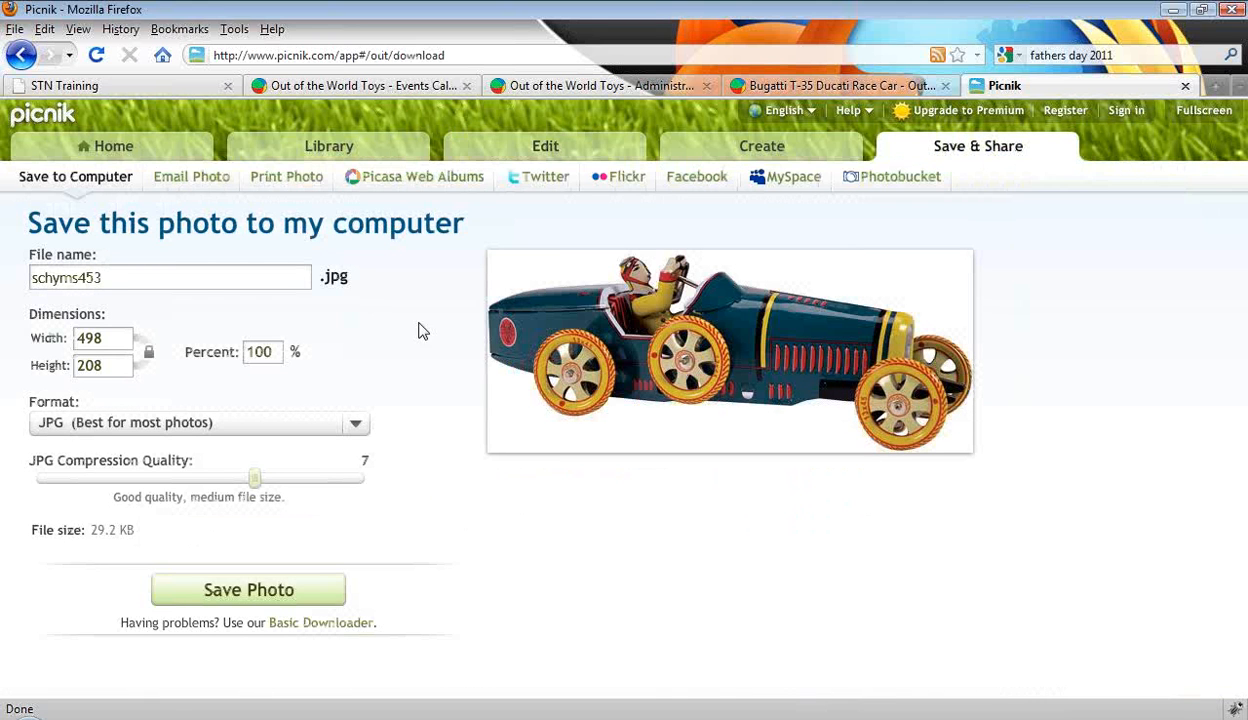
pyautogui.click(266, 480)
pyautogui.click(255, 590)
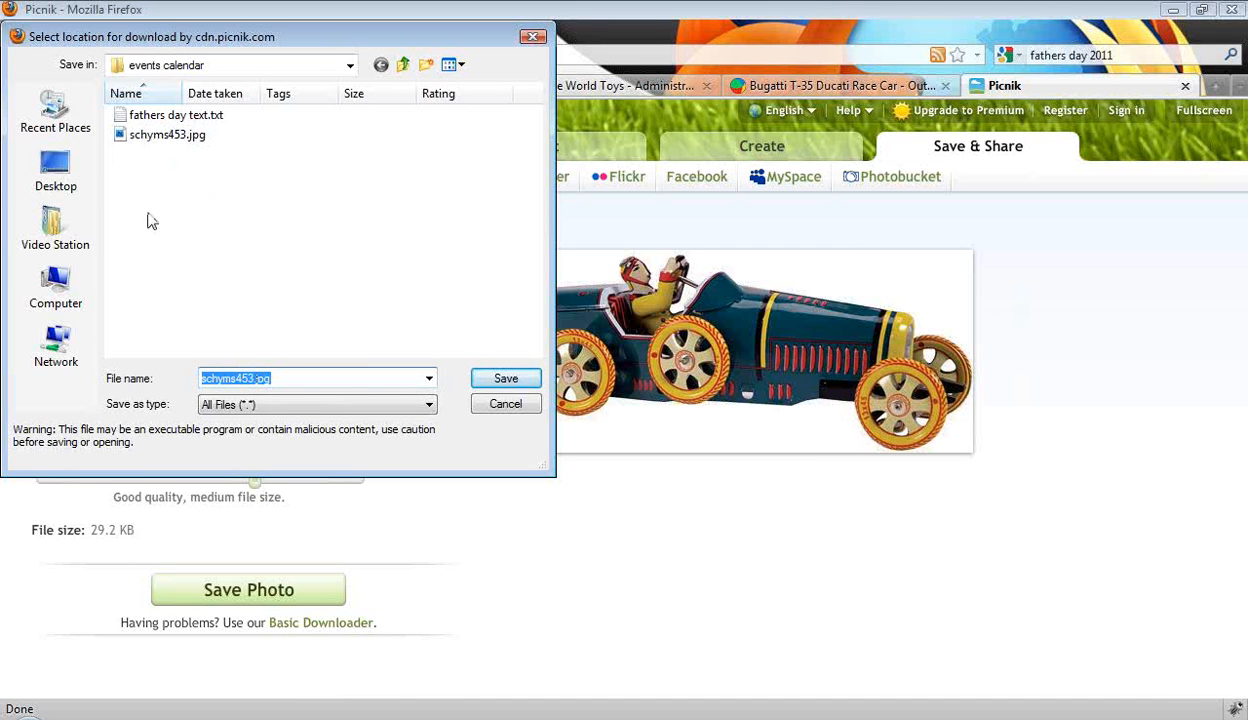
pyautogui.click(499, 381)
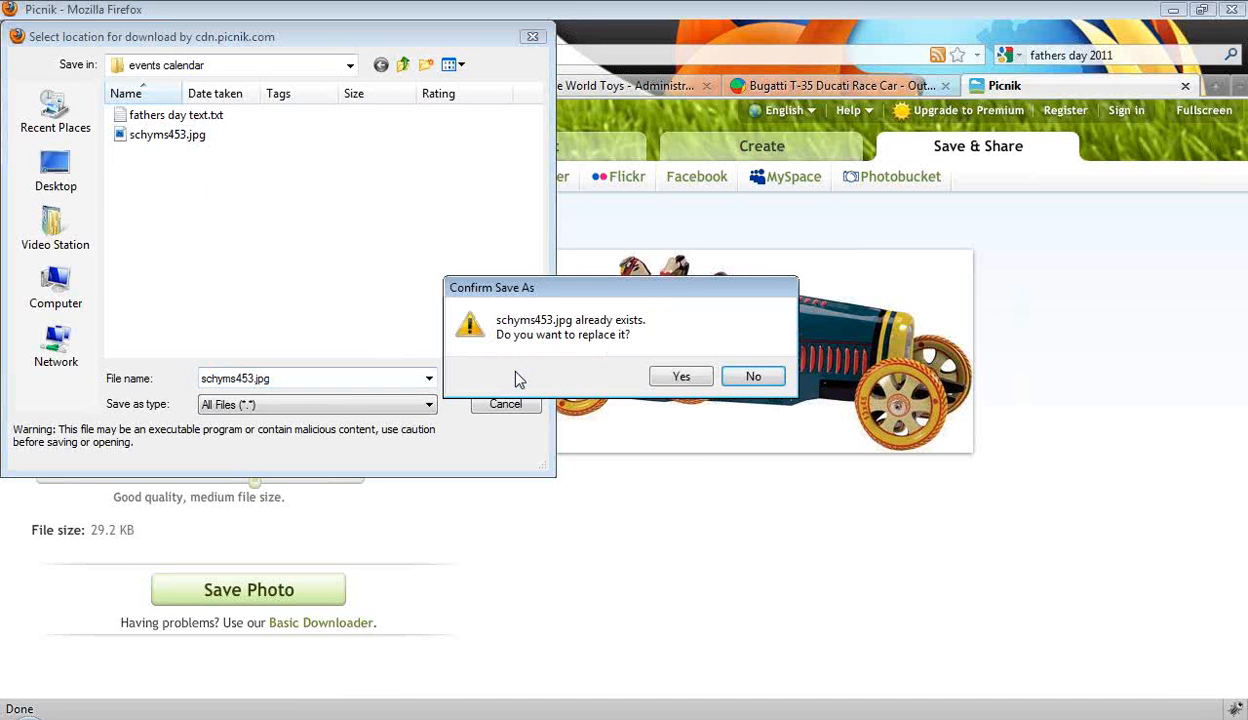
pyautogui.click(675, 377)
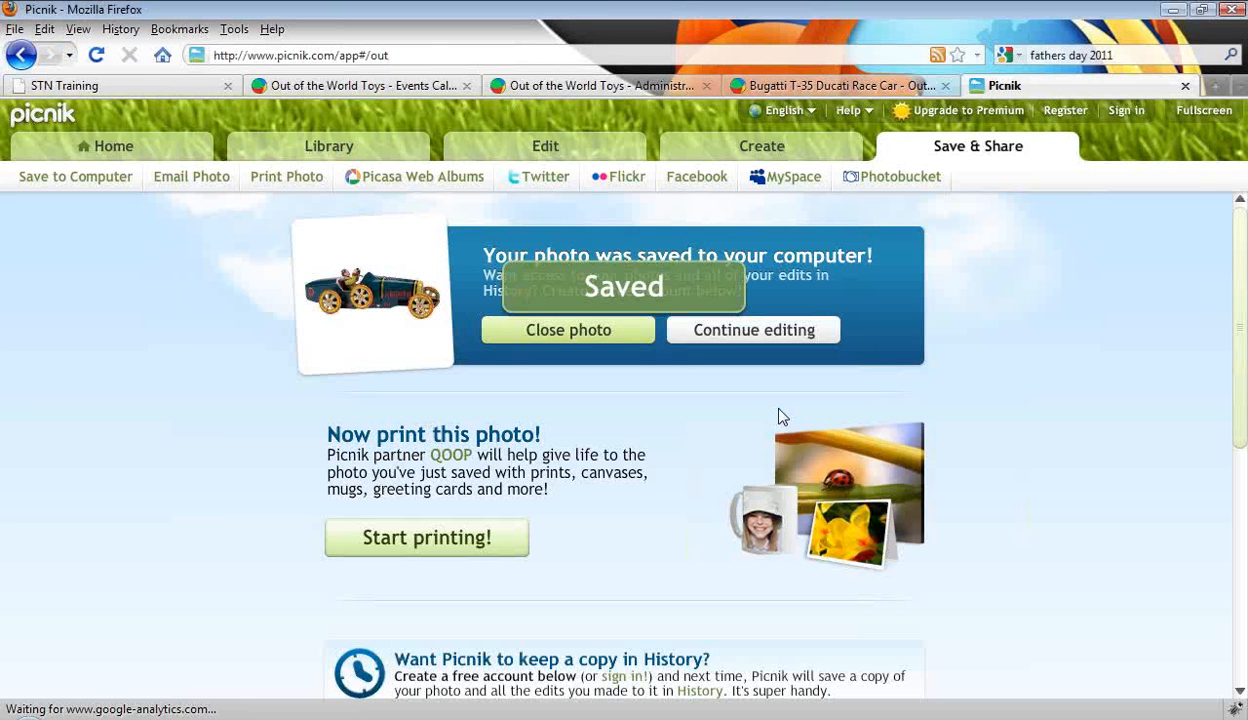
# - Return to the event being added, start an image insertion in its description, and choose schyms453.jpg from the events calendar folder for upload
pyautogui.click(674, 88)
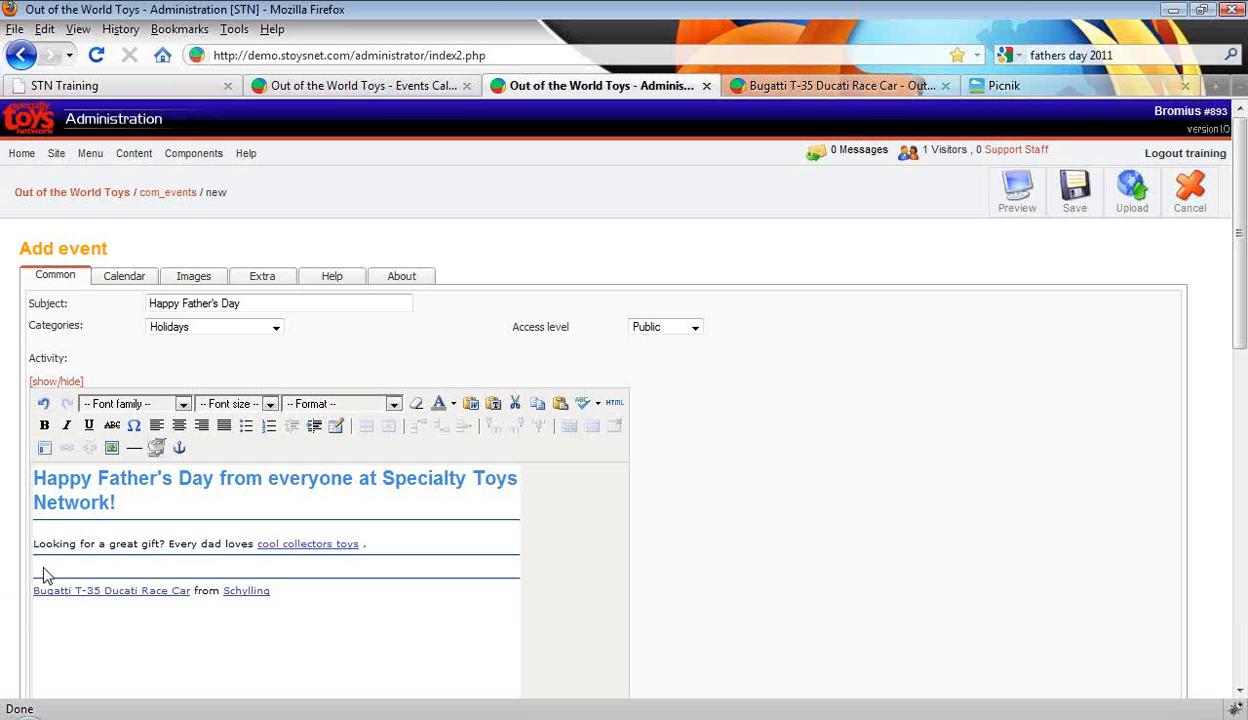
pyautogui.click(112, 449)
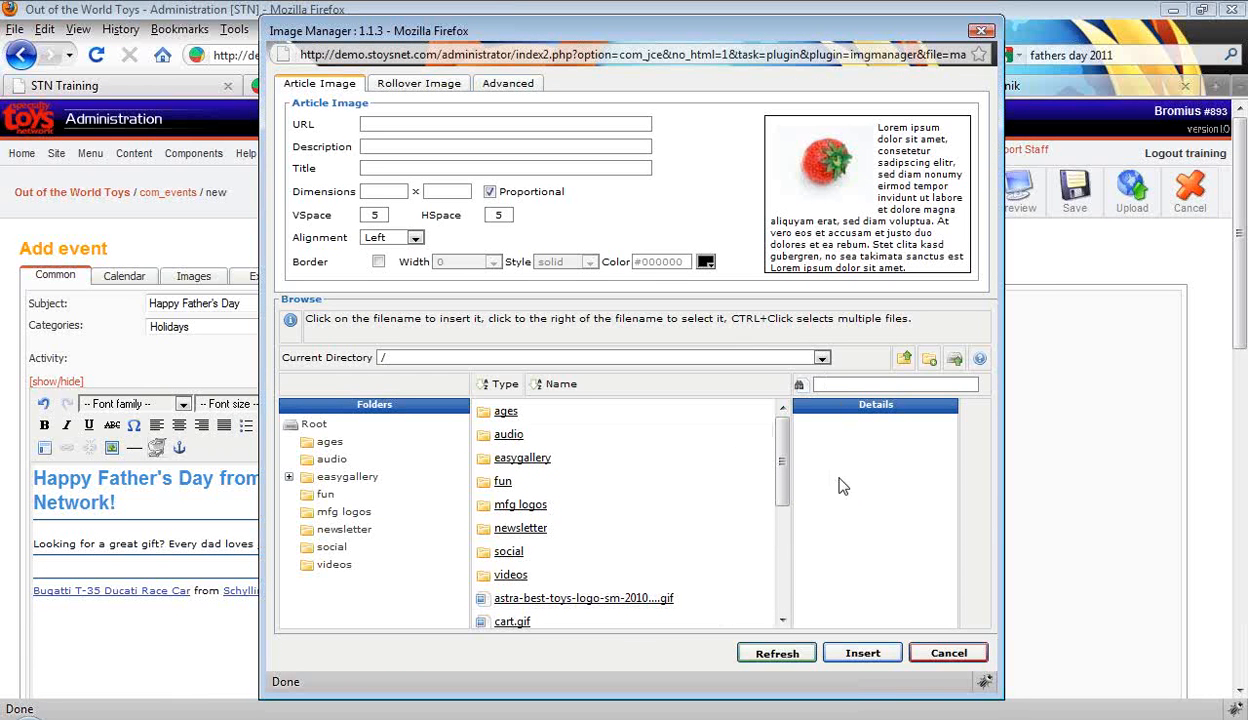
pyautogui.click(958, 367)
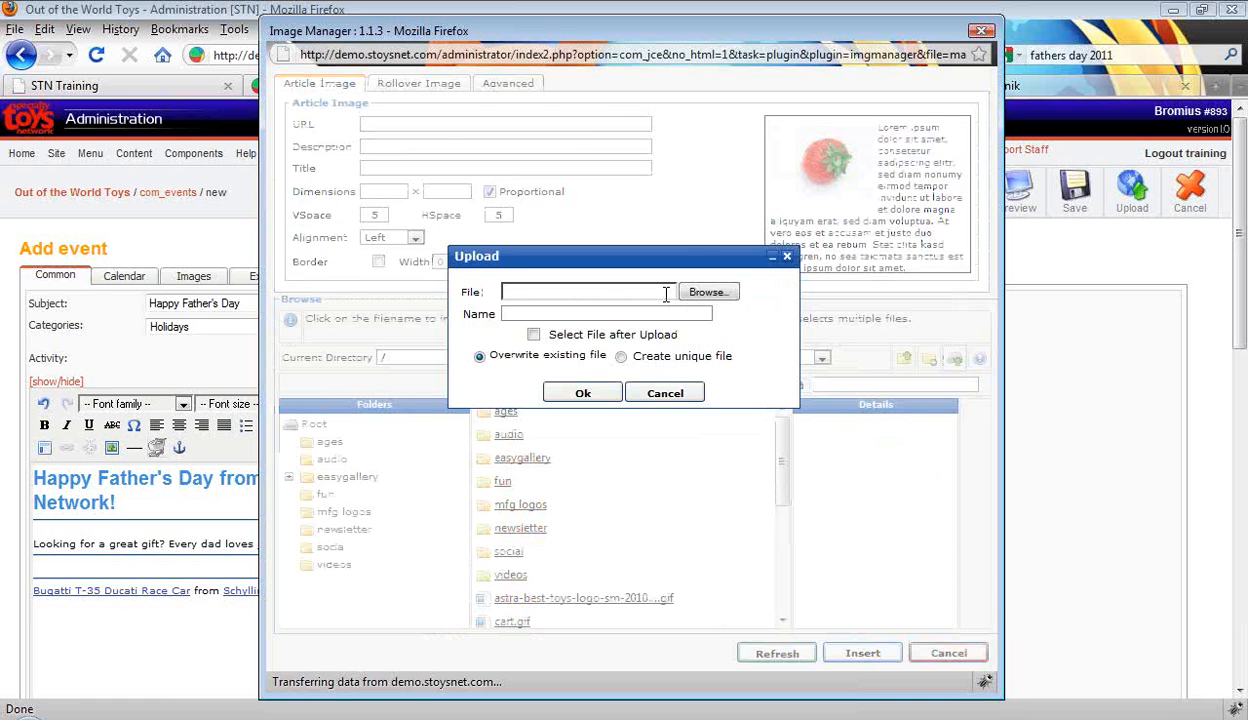
pyautogui.click(666, 294)
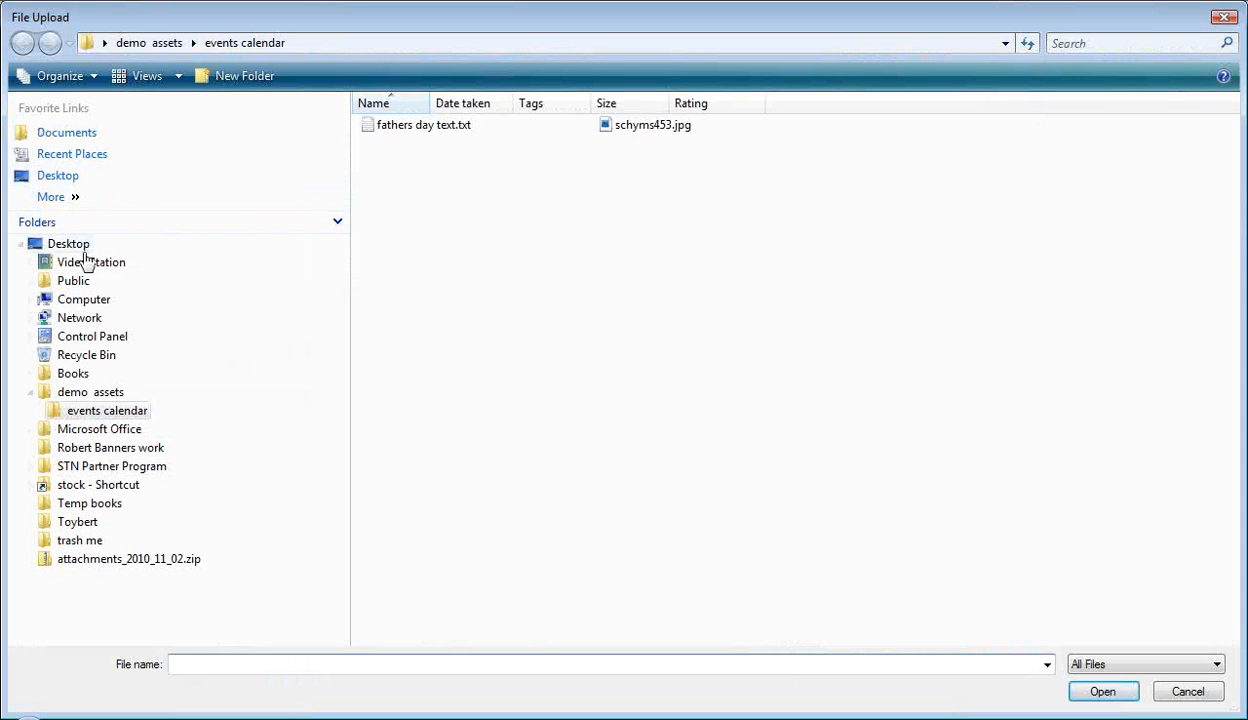
pyautogui.click(95, 412)
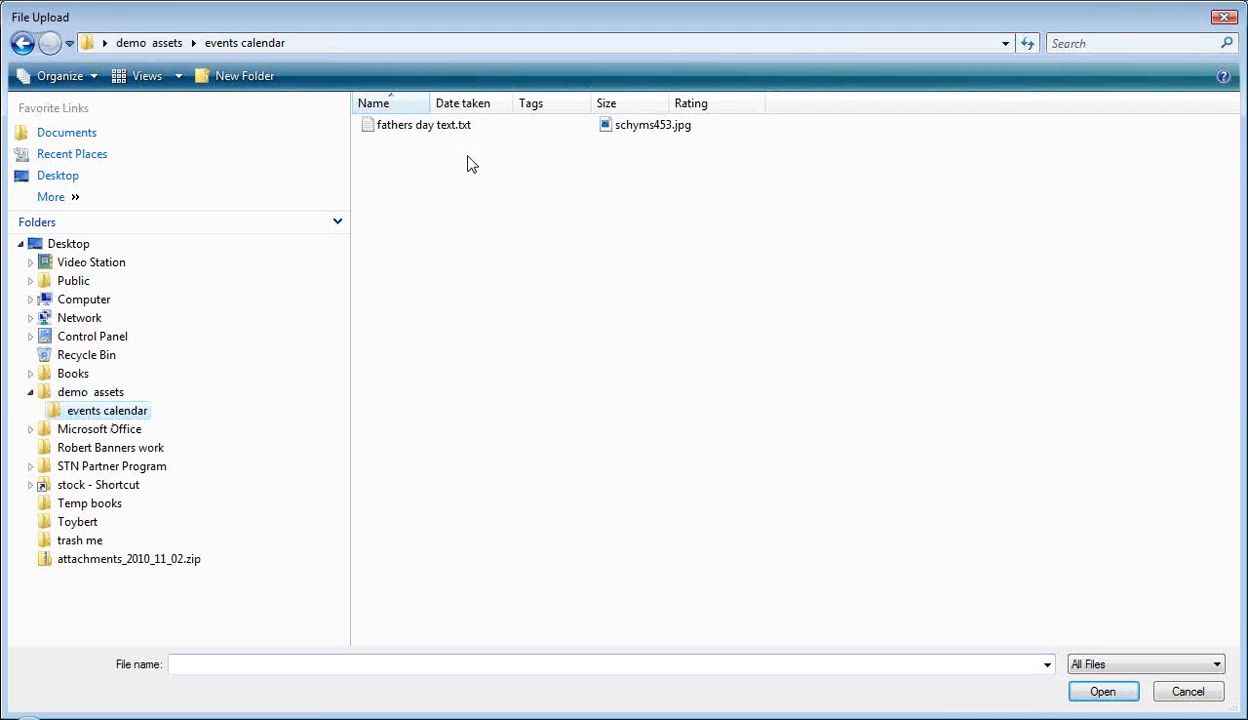
pyautogui.click(666, 137)
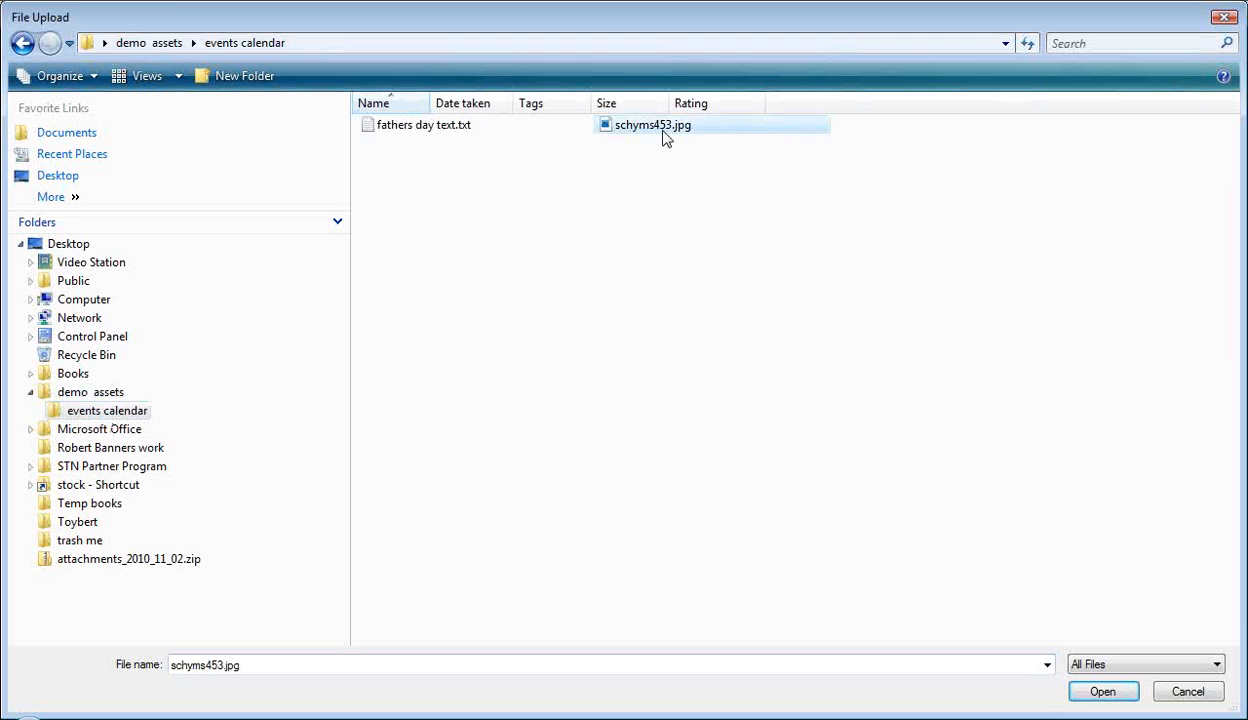
pyautogui.click(1100, 692)
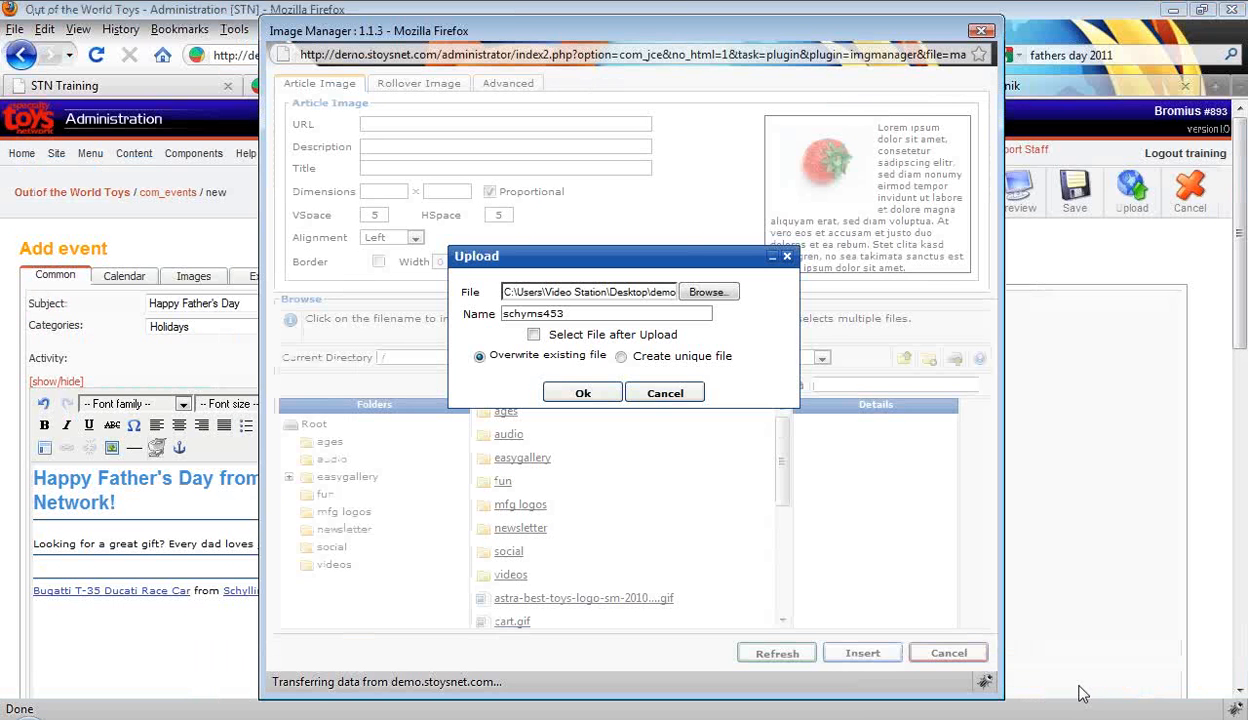
# - Upload the image as a unique file and have it selected after the upload
pyautogui.click(533, 334)
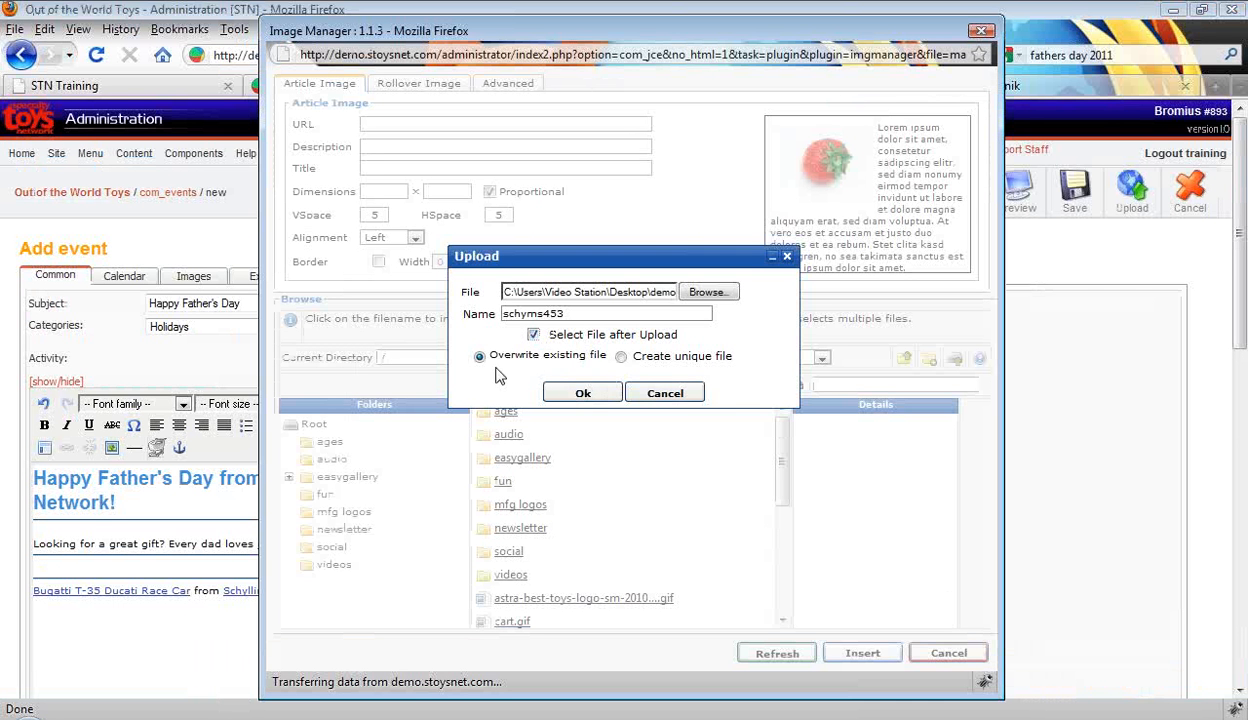
pyautogui.click(621, 357)
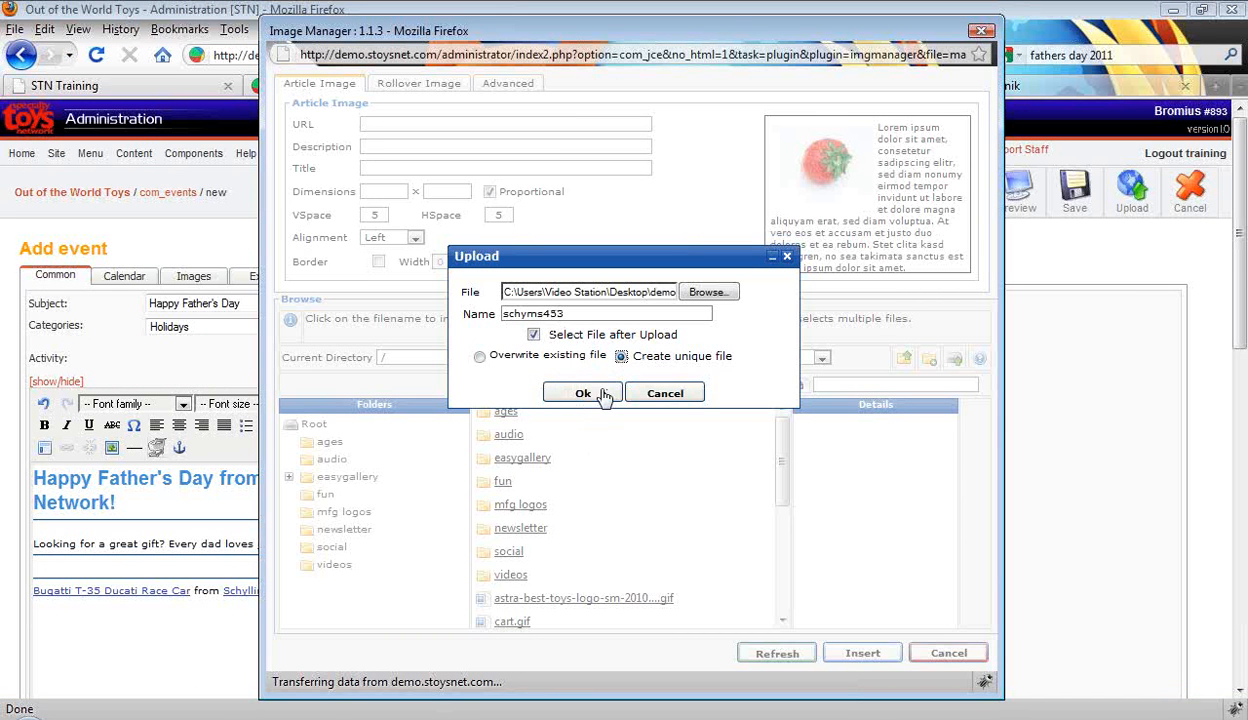
pyautogui.click(585, 396)
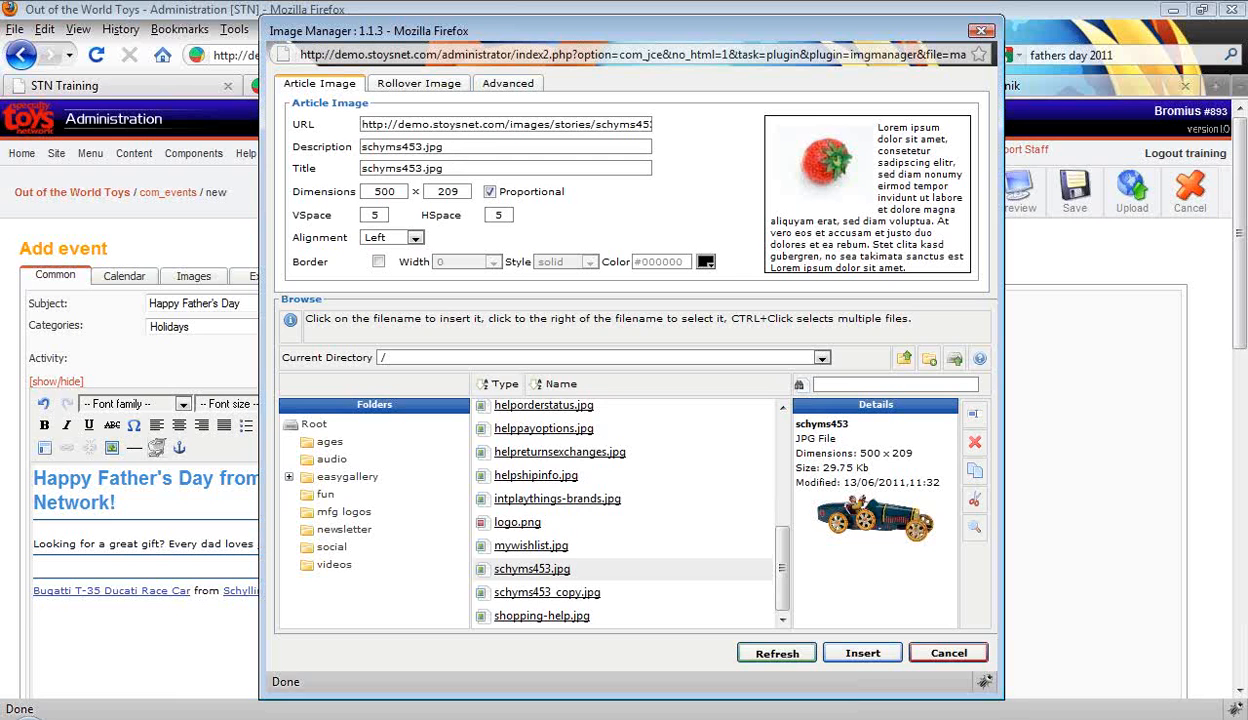
# - Try to replace the image description with "Bugatti T-35 Ducati Race Car" copied from the Father's Day text file
pyautogui.hotkey('alt', 'Tab')
pyautogui.click(277, 378)
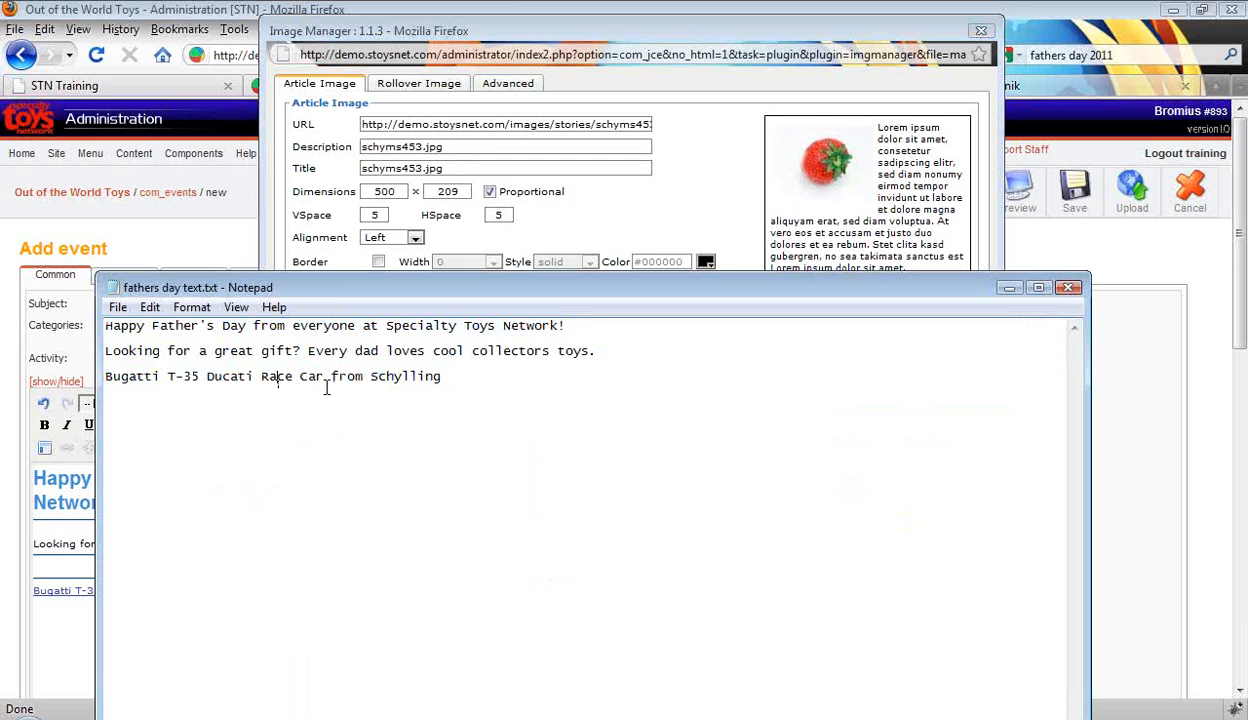
pyautogui.moveTo(325, 376); pyautogui.dragTo(100, 376)
pyautogui.rightClick(167, 371)
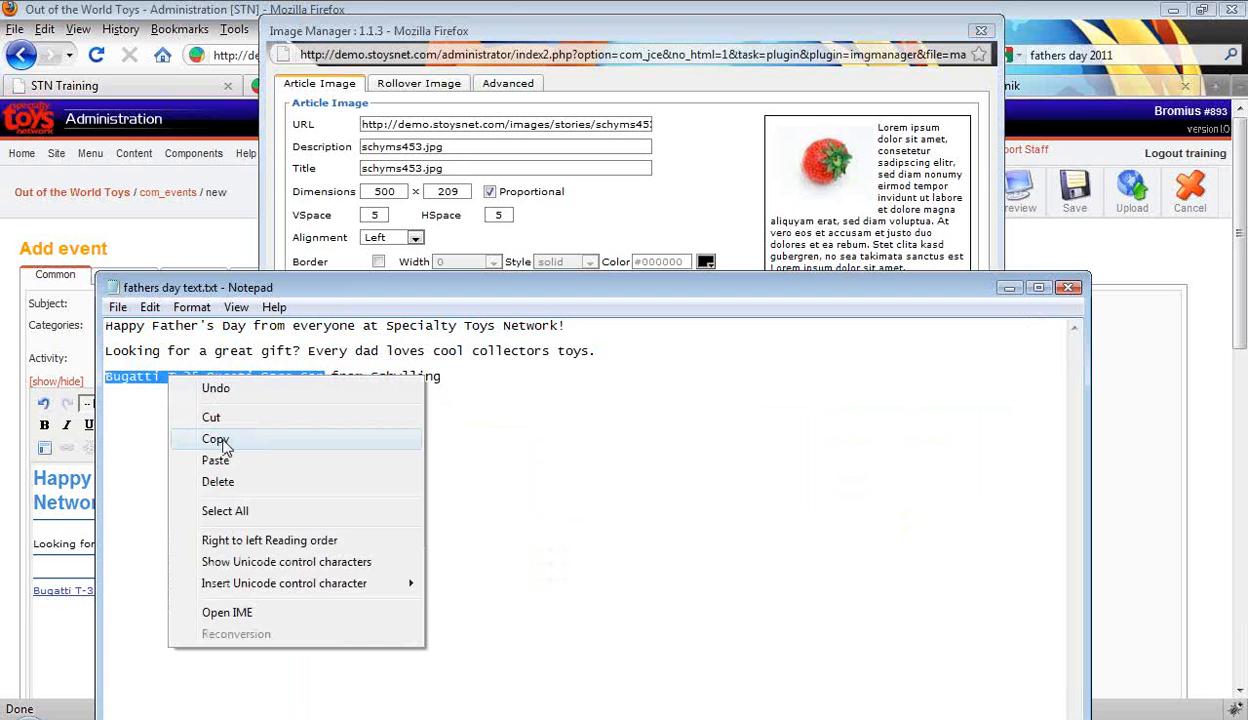
pyautogui.click(220, 436)
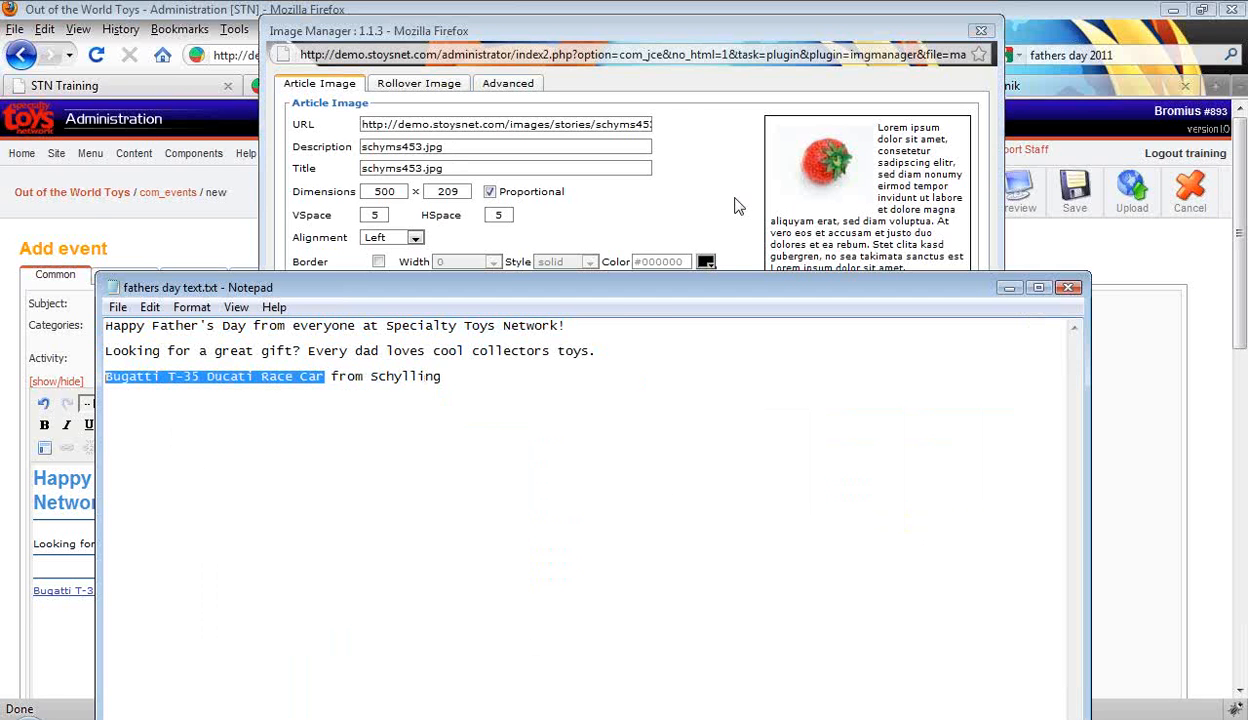
pyautogui.click(653, 200)
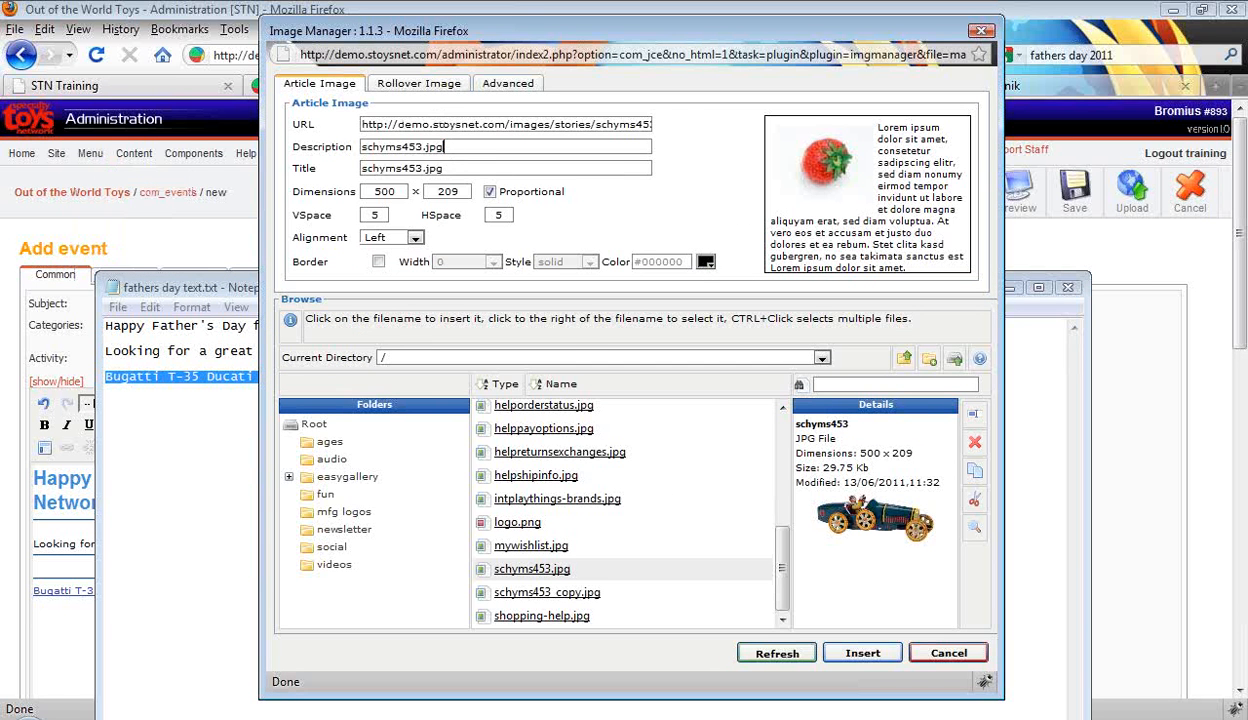
pyautogui.tripleClick(400, 147)
pyautogui.rightClick(430, 146)
pyautogui.click(458, 213)
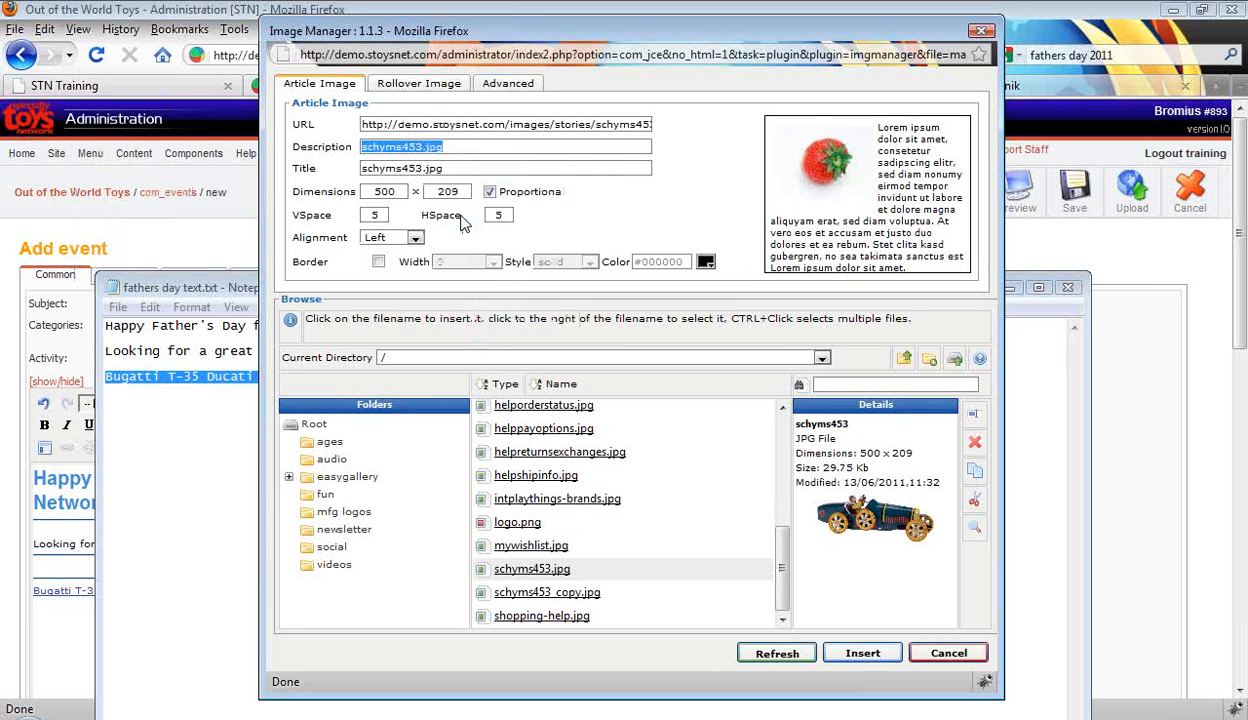
# - Copy "Bugatti T-35 Ducati Race Car" from the Father's Day text file and paste it as the image's description
pyautogui.click(210, 494)
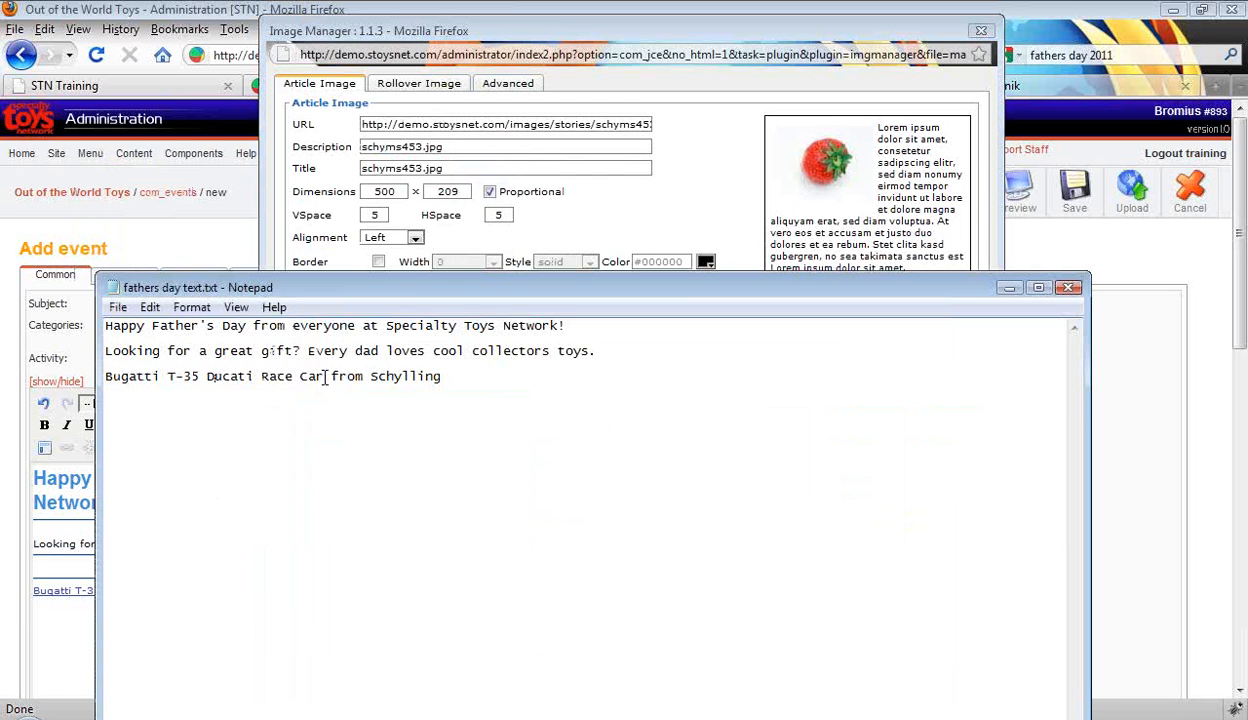
pyautogui.moveTo(325, 376); pyautogui.dragTo(113, 386)
pyautogui.rightClick(165, 367)
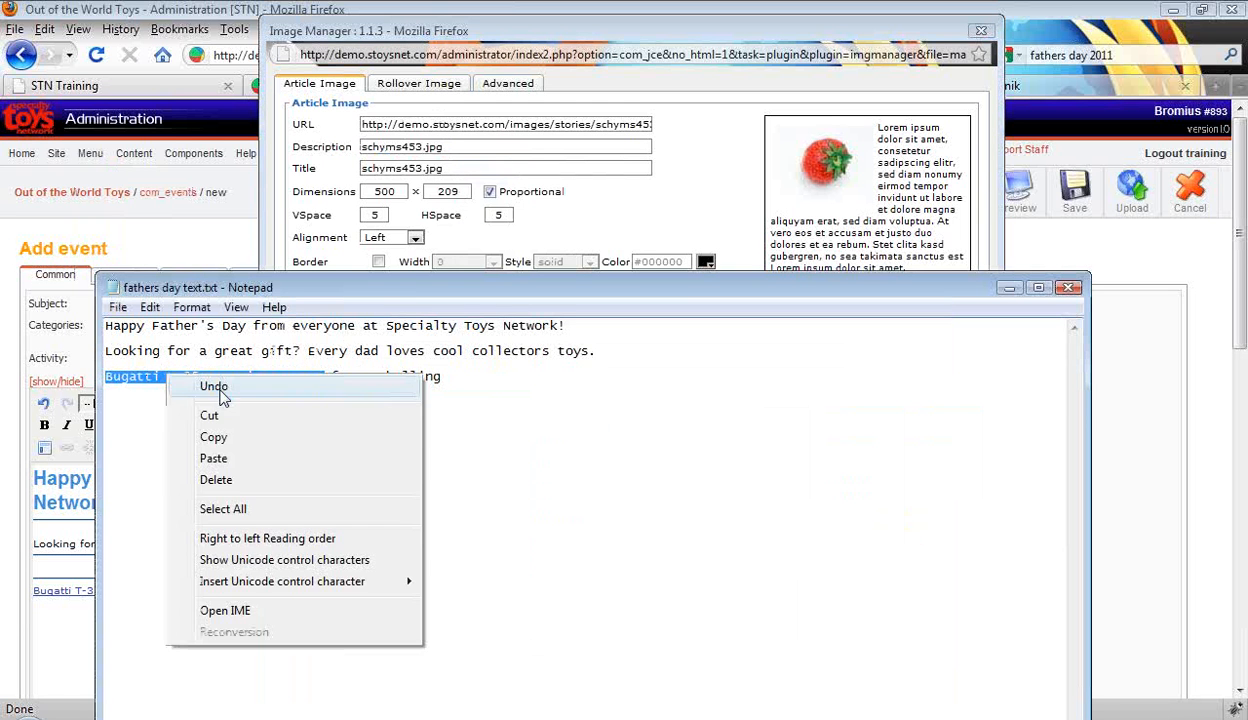
pyautogui.click(224, 438)
pyautogui.click(463, 148)
pyautogui.moveTo(463, 148); pyautogui.dragTo(313, 148)
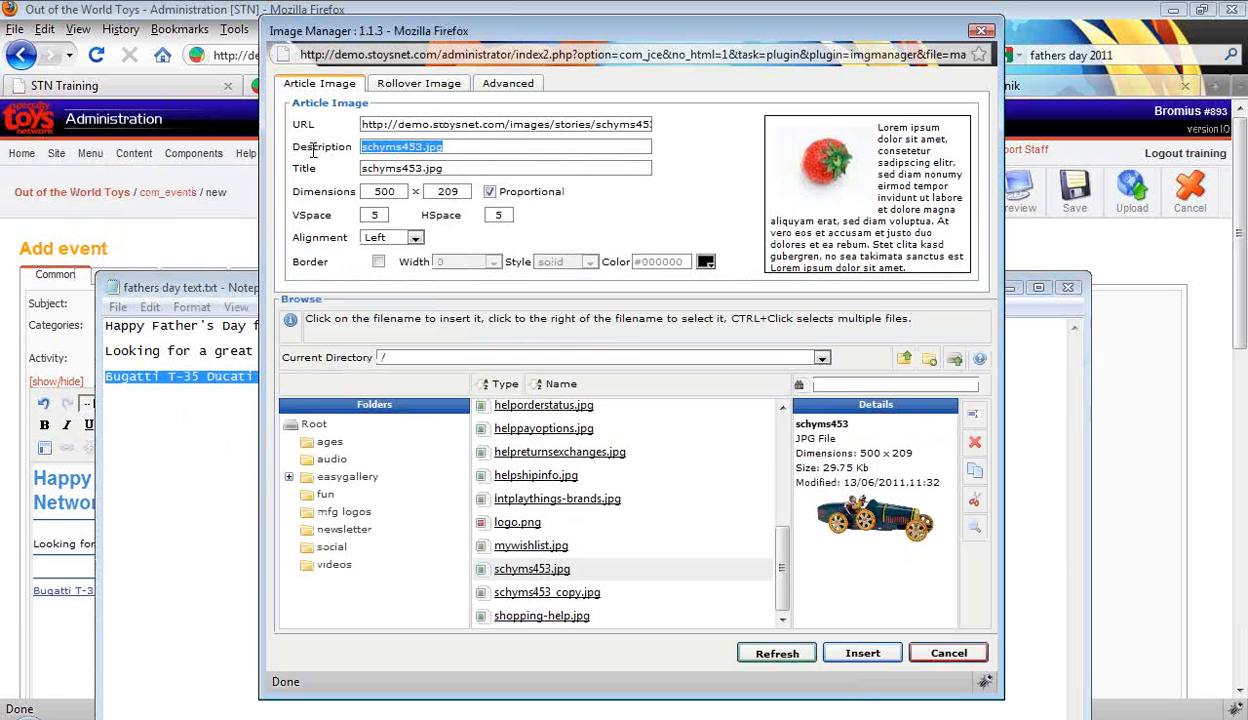
pyautogui.rightClick(447, 149)
pyautogui.click(469, 231)
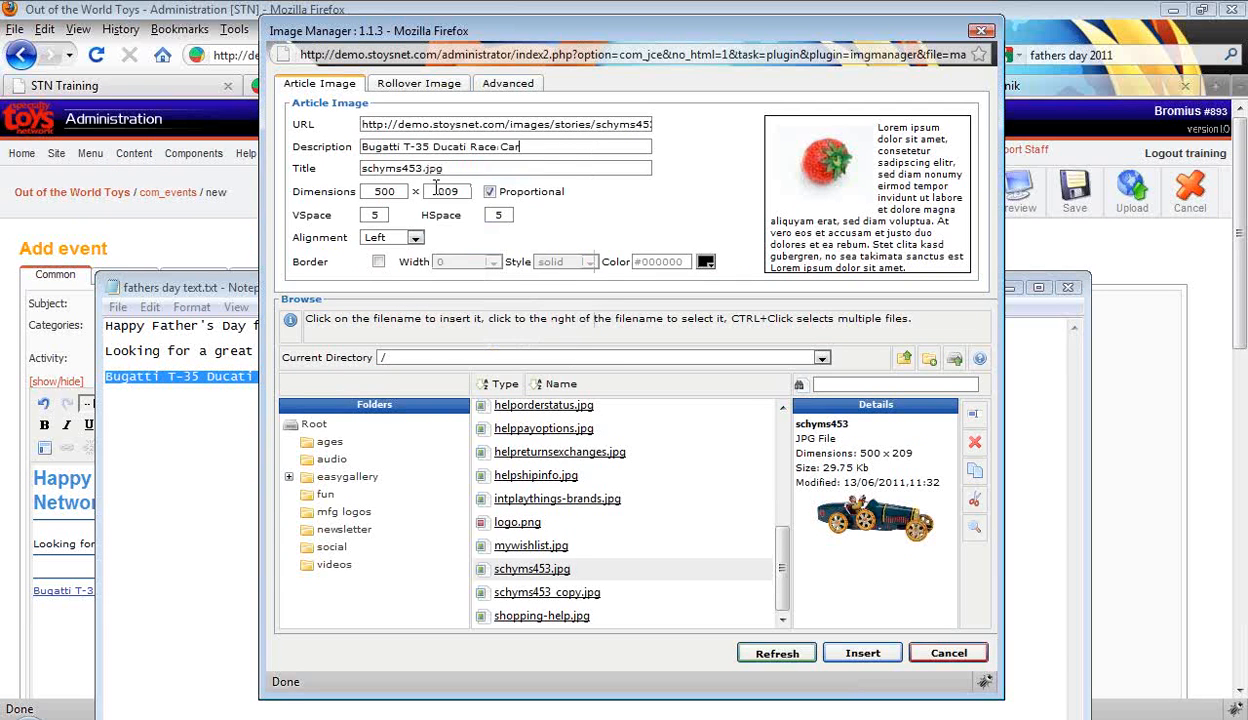
# - Replace the image's title with the copied text "Bugatti T-35 Ducati Race Car"
pyautogui.moveTo(467, 168); pyautogui.dragTo(322, 170)
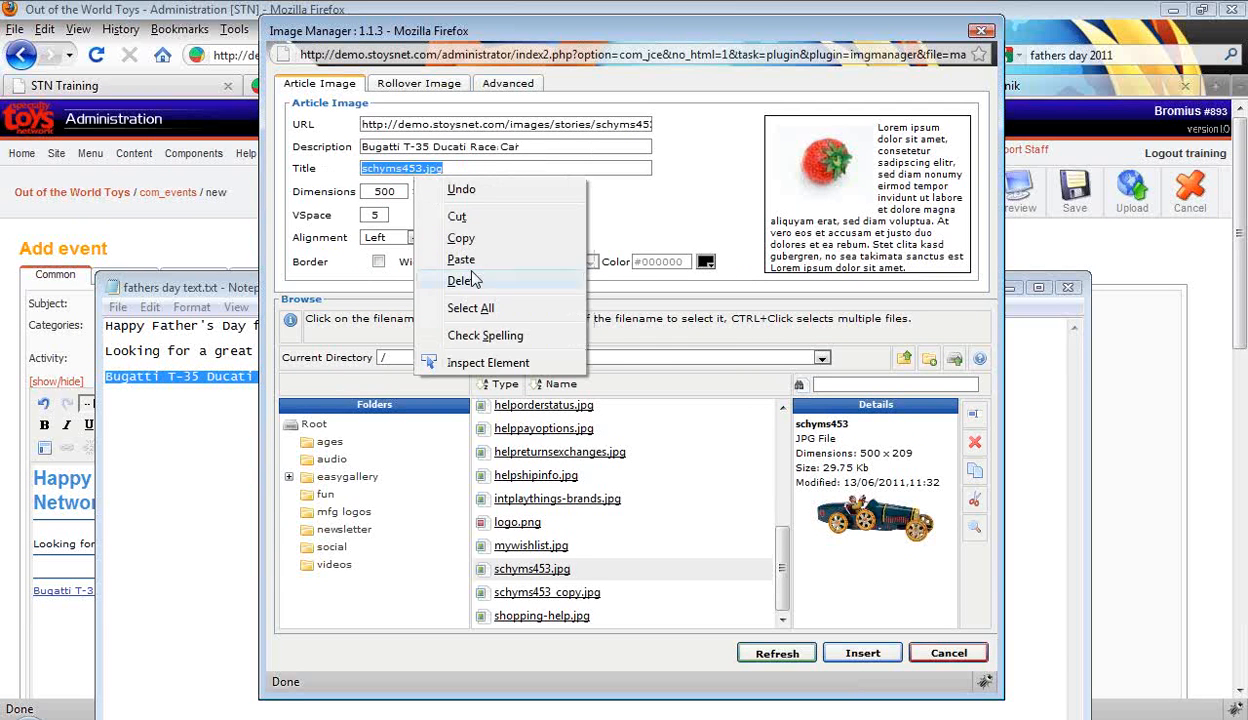
pyautogui.rightClick(405, 172)
pyautogui.click(461, 259)
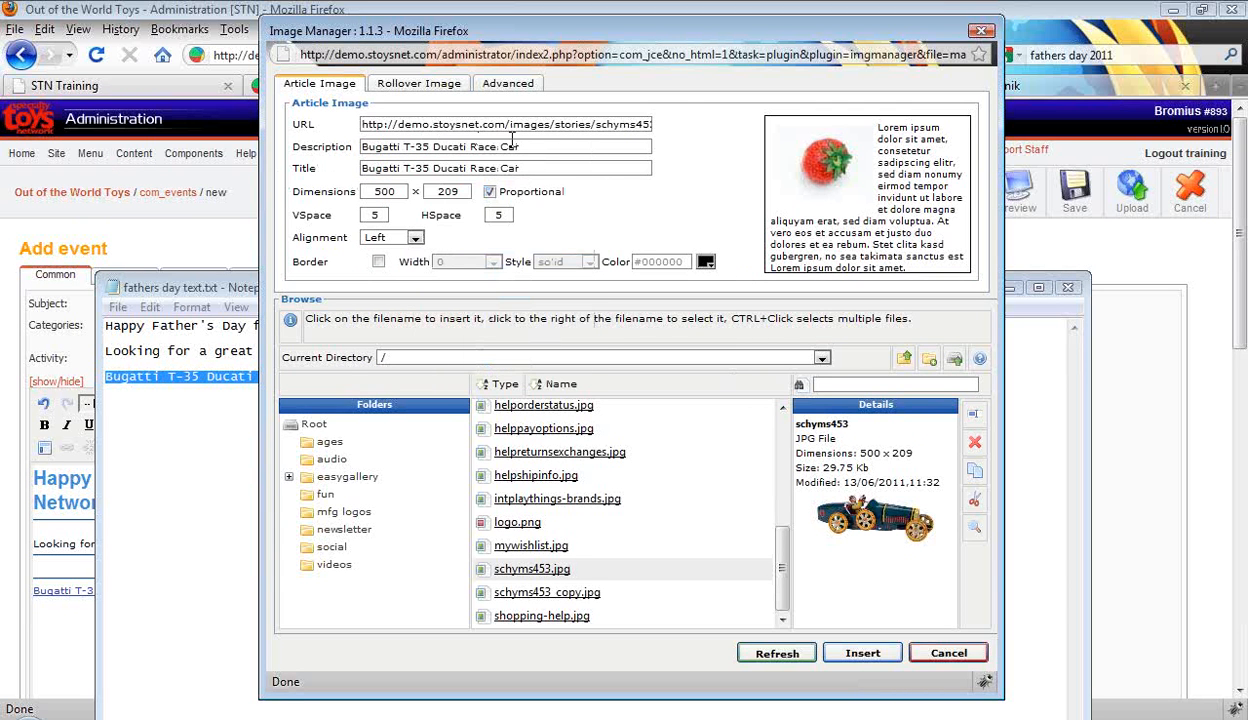
# - Insert the image into the event description with Default alignment, vertical and horizontal spacing of 0, and a solid border of width 0
pyautogui.click(380, 234)
pyautogui.click(386, 251)
pyautogui.doubleClick(393, 217)
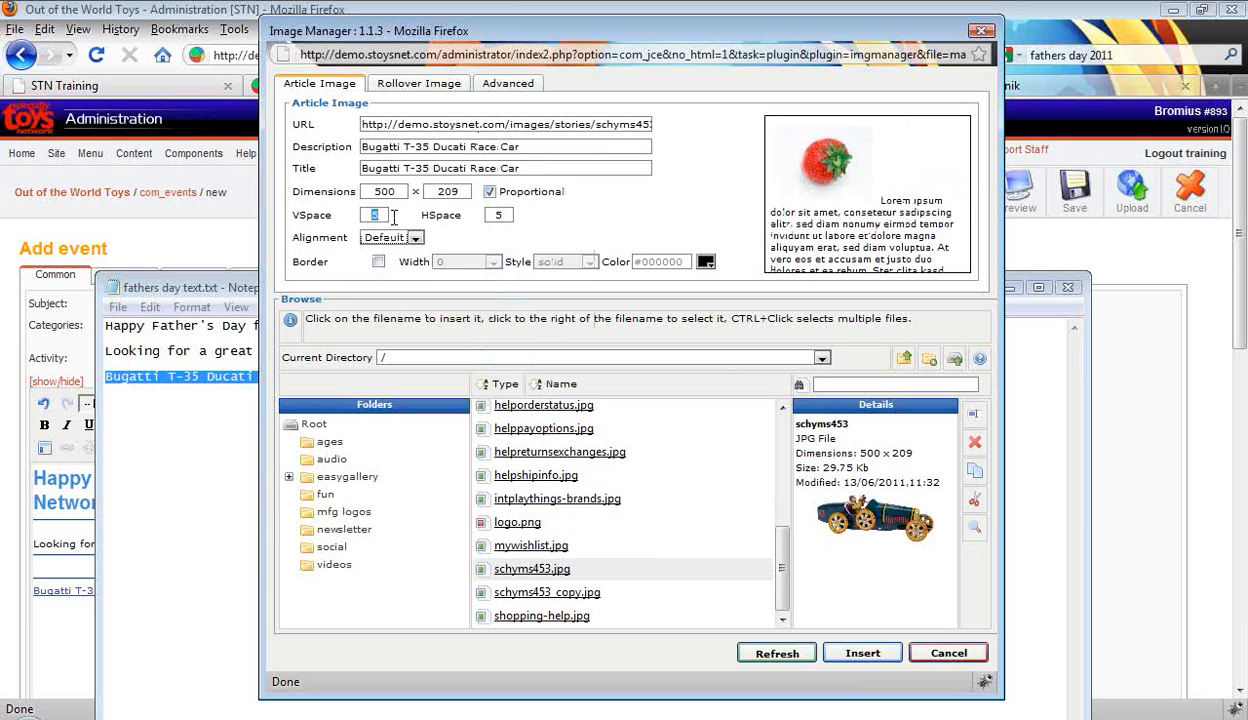
pyautogui.write('0')
pyautogui.doubleClick(501, 216)
pyautogui.write('0')
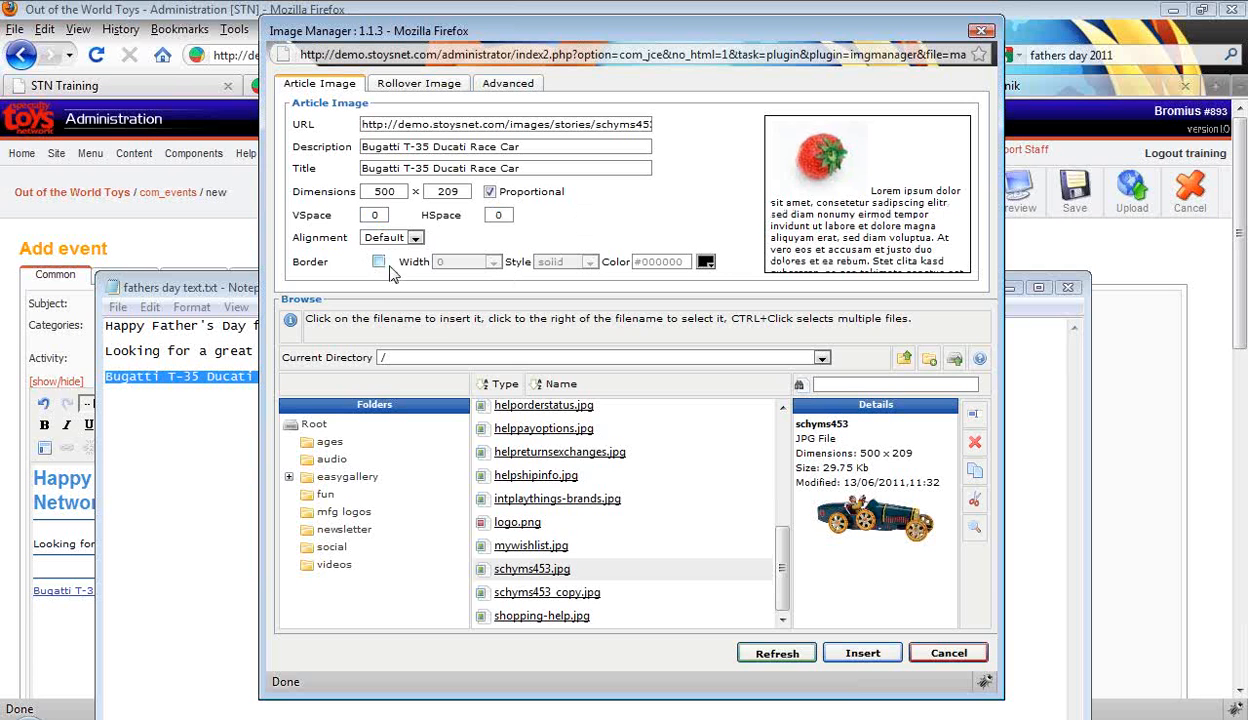
pyautogui.click(379, 263)
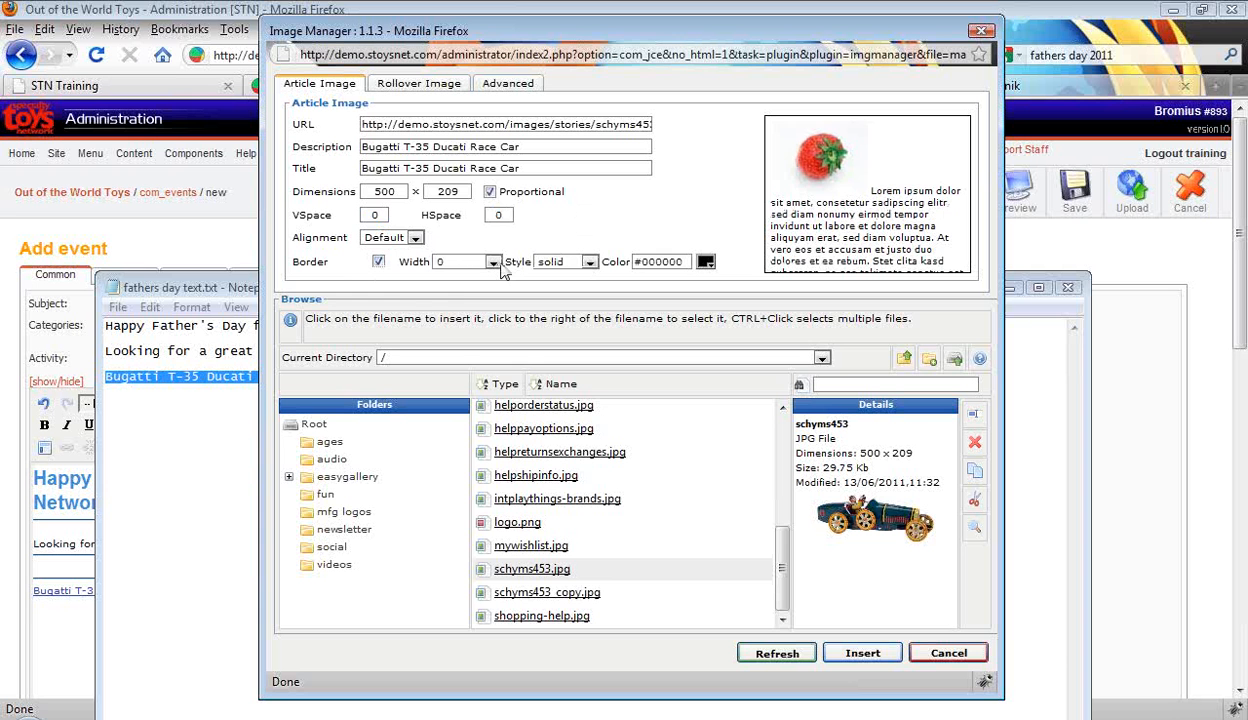
pyautogui.click(865, 658)
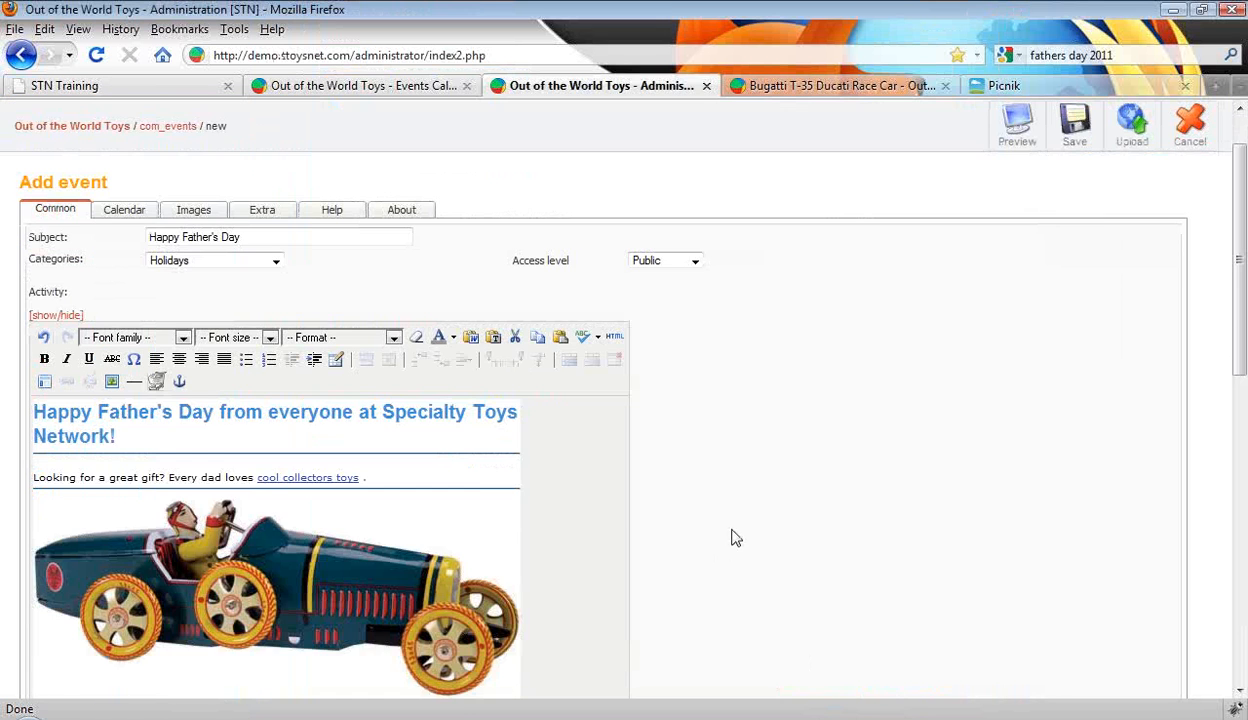
# - Center the description content from the "Looking for a great gift?" line through the Bugatti product caption
pyautogui.scroll(-2, 253, 562)
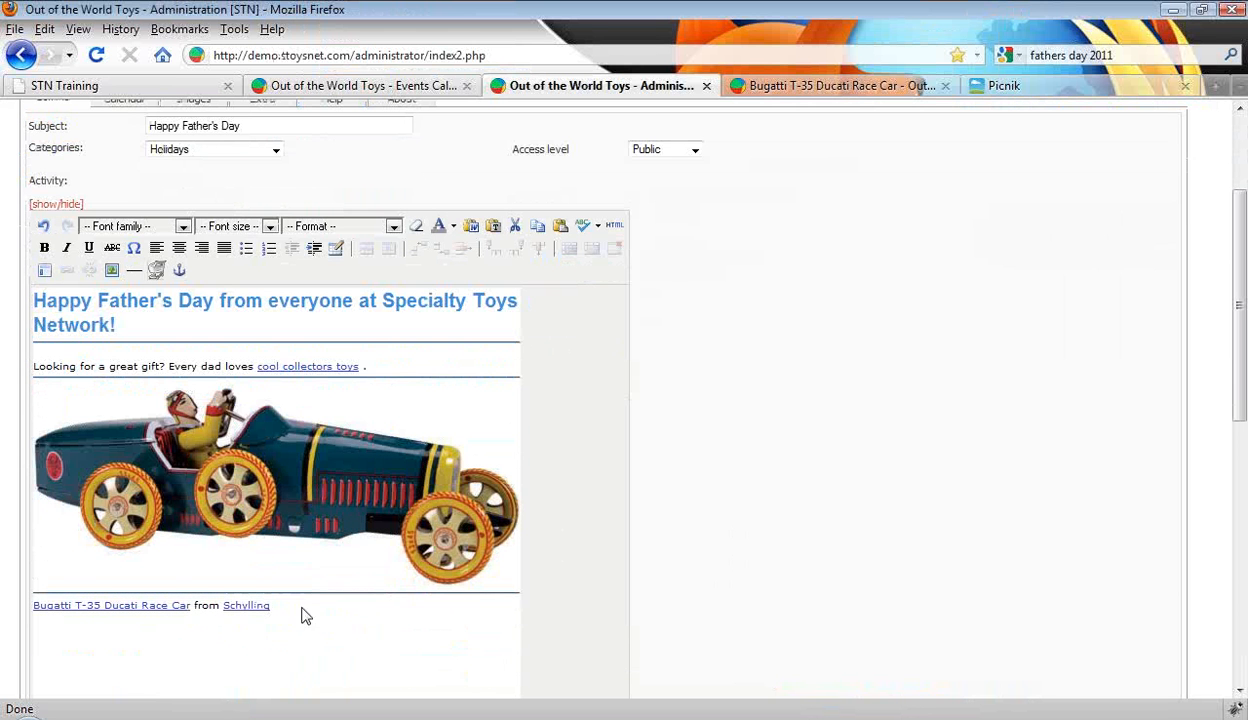
pyautogui.moveTo(300, 607); pyautogui.dragTo(38, 358)
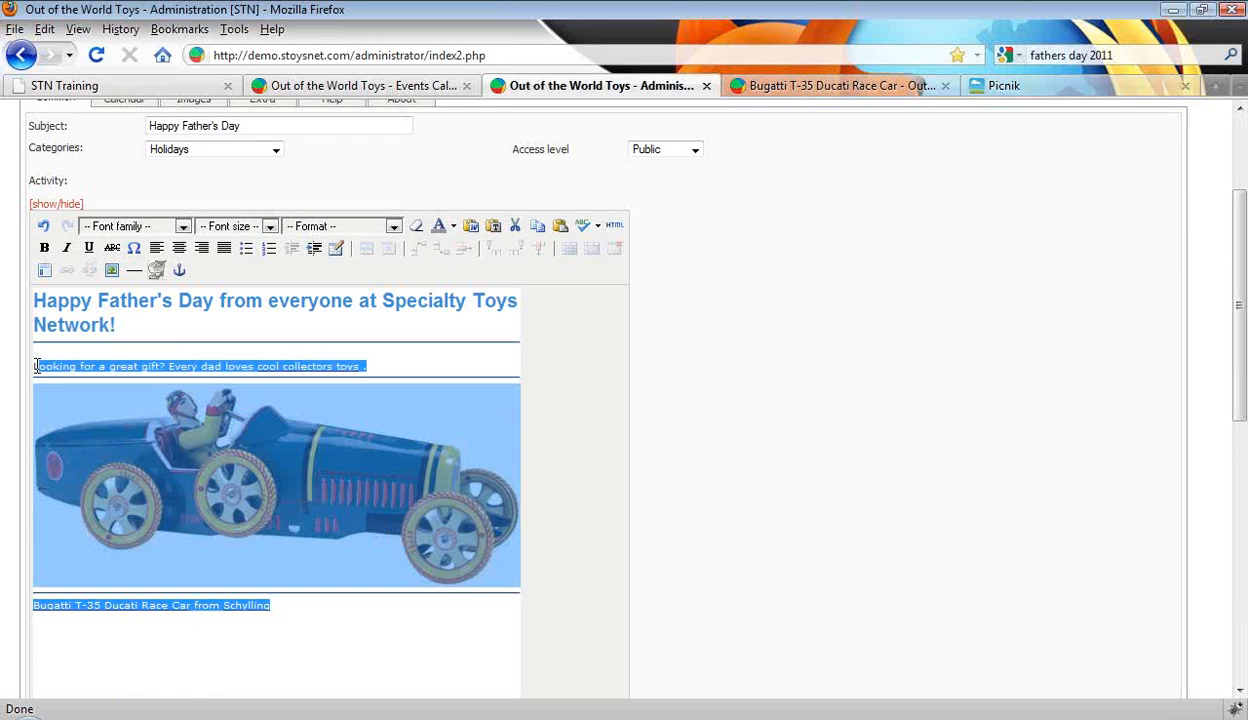
pyautogui.click(183, 257)
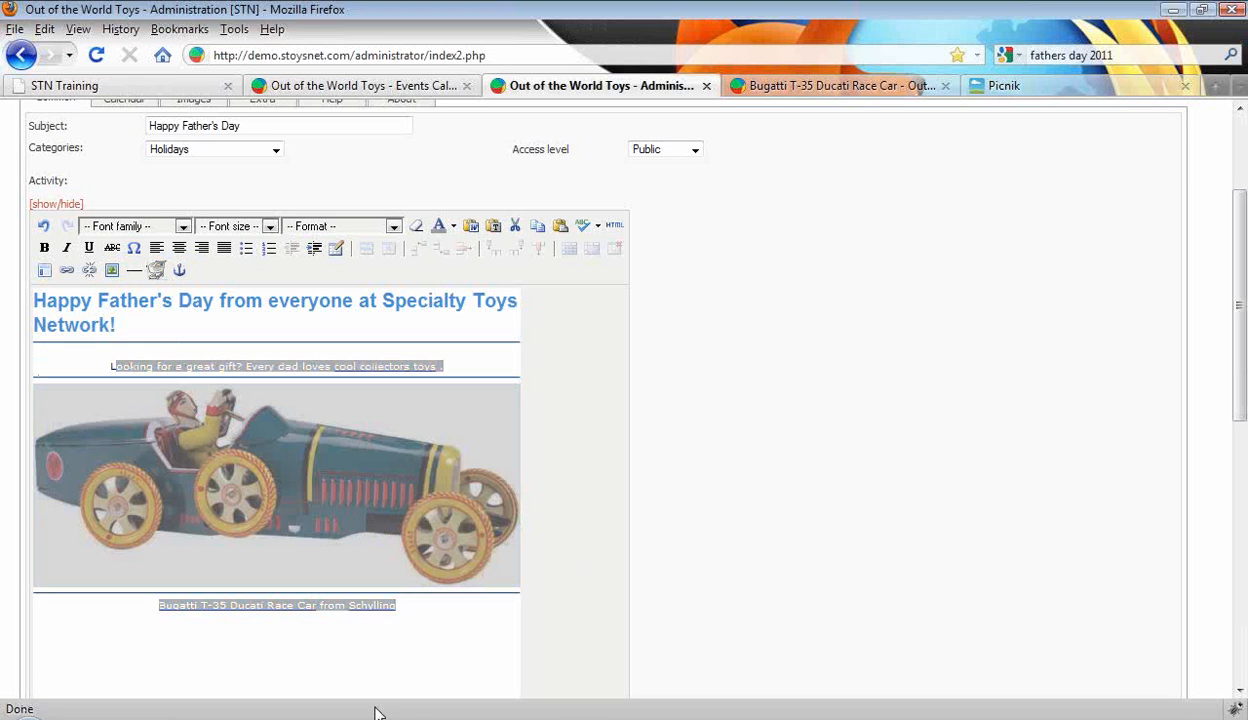
pyautogui.click(493, 620)
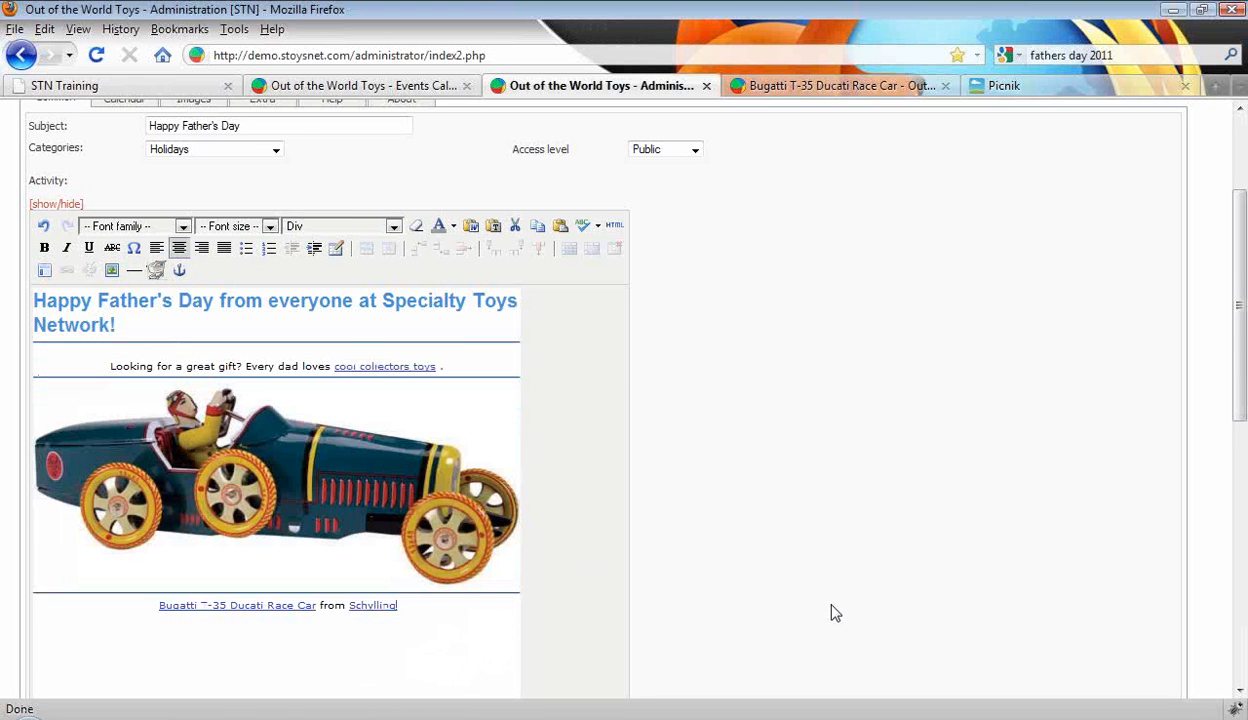
# - Schedule the event as an all-day event on 2011-06-19 and save it
pyautogui.scroll(4, 835, 612)
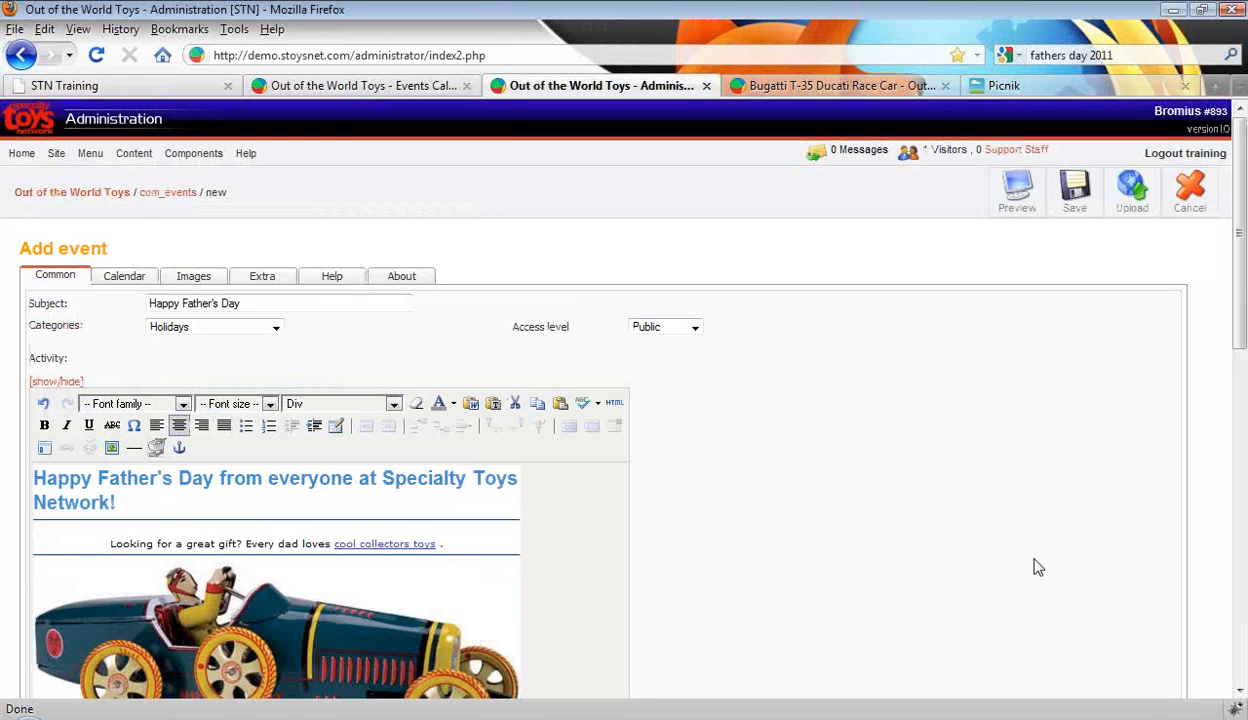
pyautogui.click(124, 280)
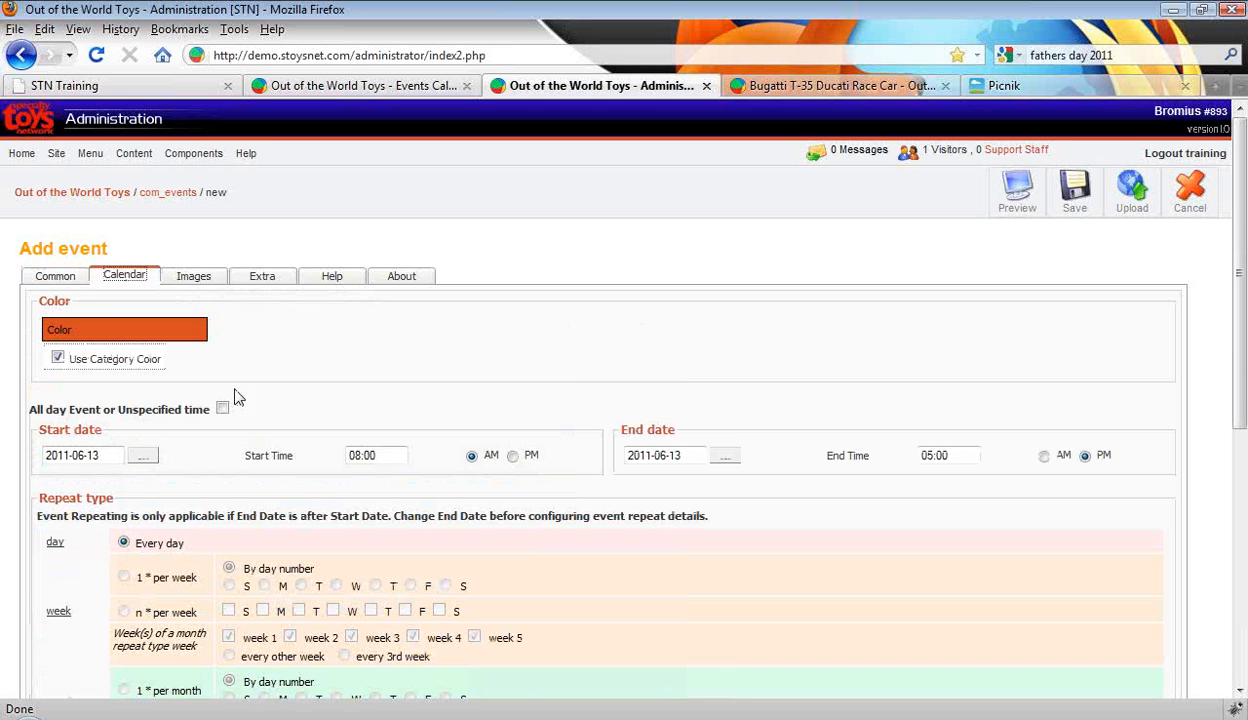
pyautogui.click(143, 455)
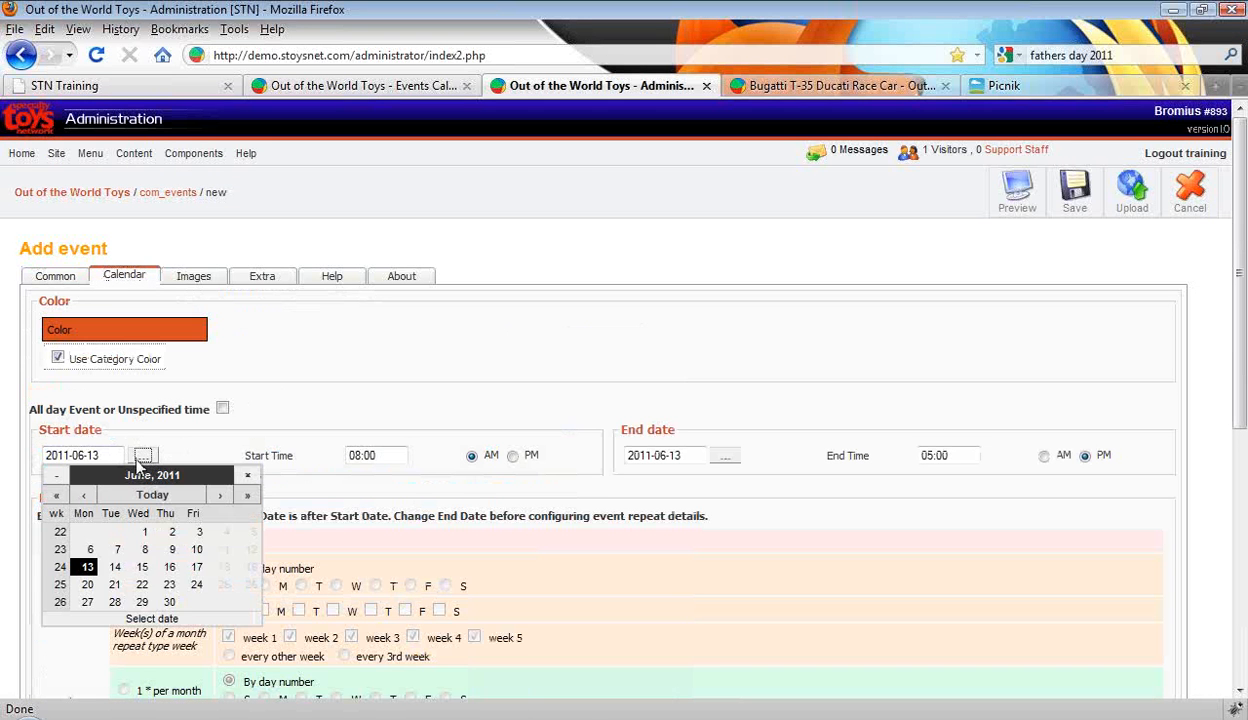
pyautogui.click(251, 567)
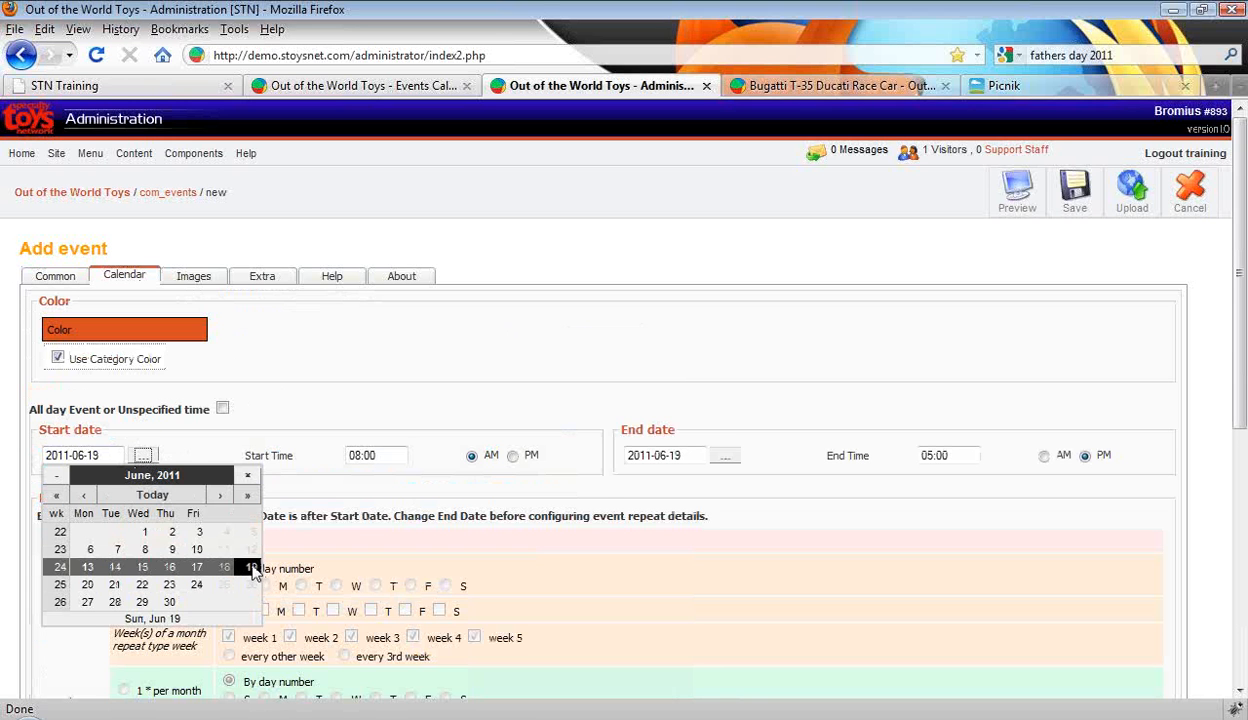
pyautogui.click(251, 567)
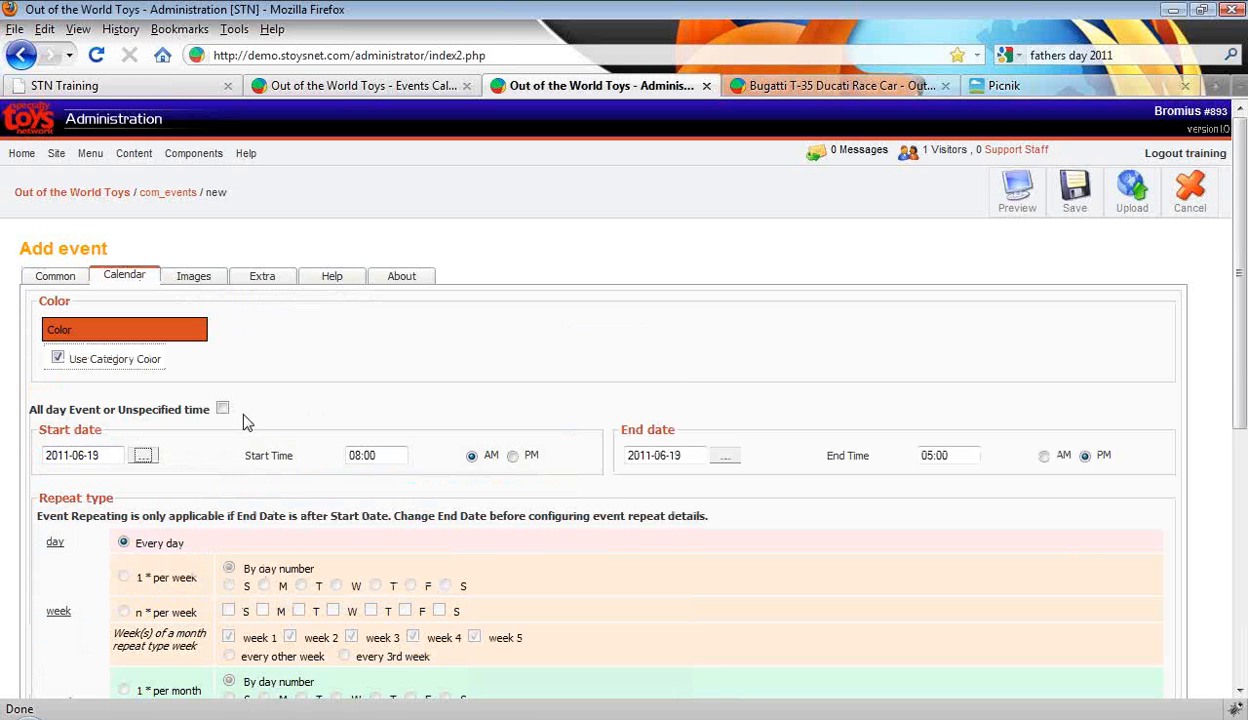
pyautogui.click(222, 409)
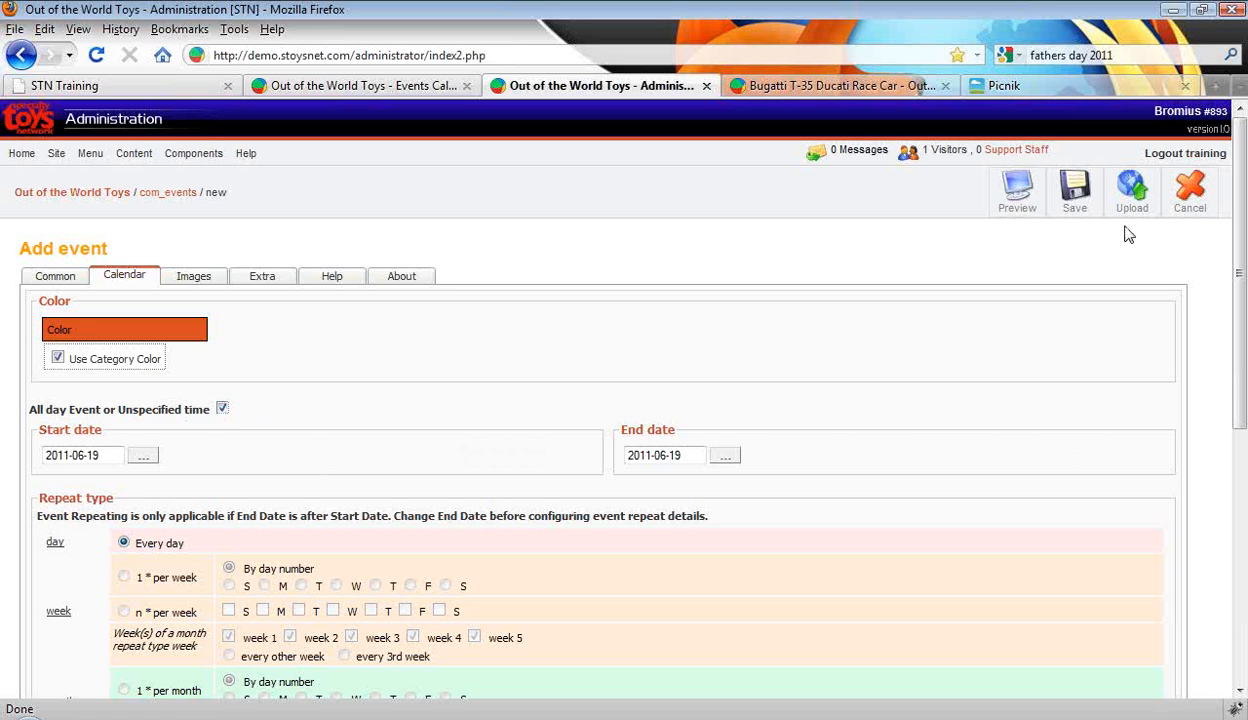
pyautogui.click(1075, 195)
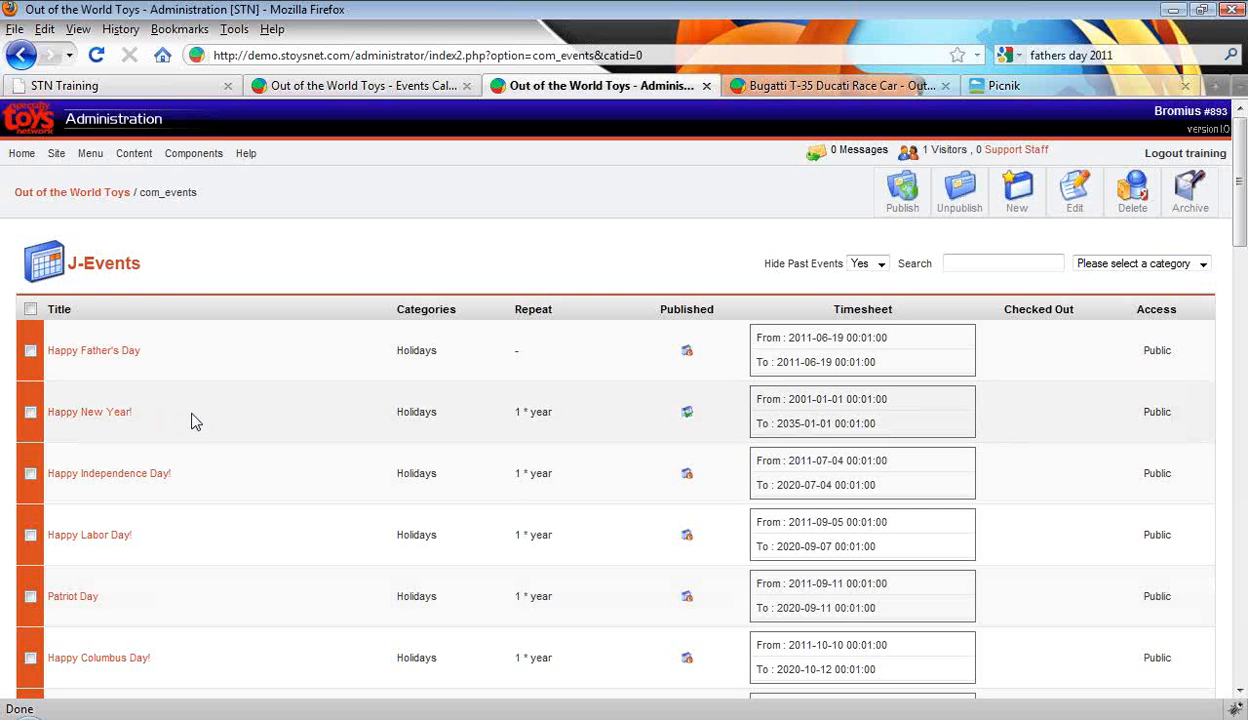
# - Reload the site's Events Calendar in month view and review the Happy Father's Day event page for June 19
pyautogui.click(386, 87)
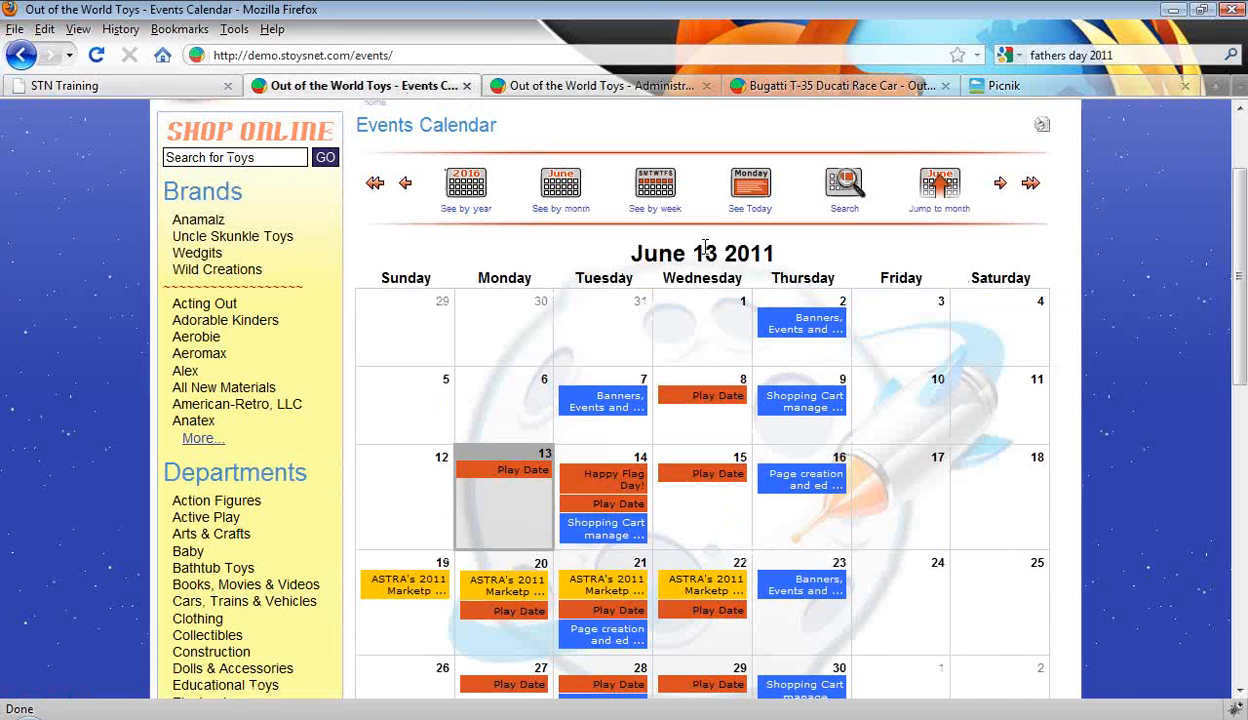
pyautogui.click(562, 195)
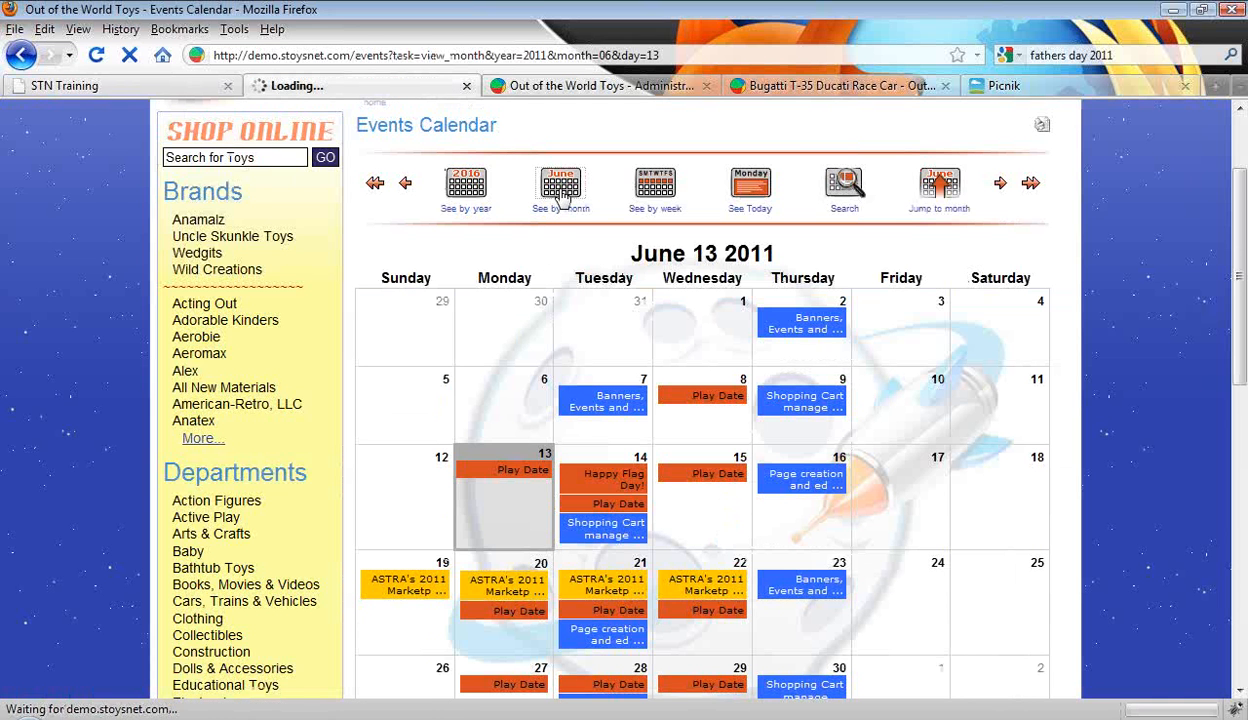
pyautogui.scroll(-3, 651, 393)
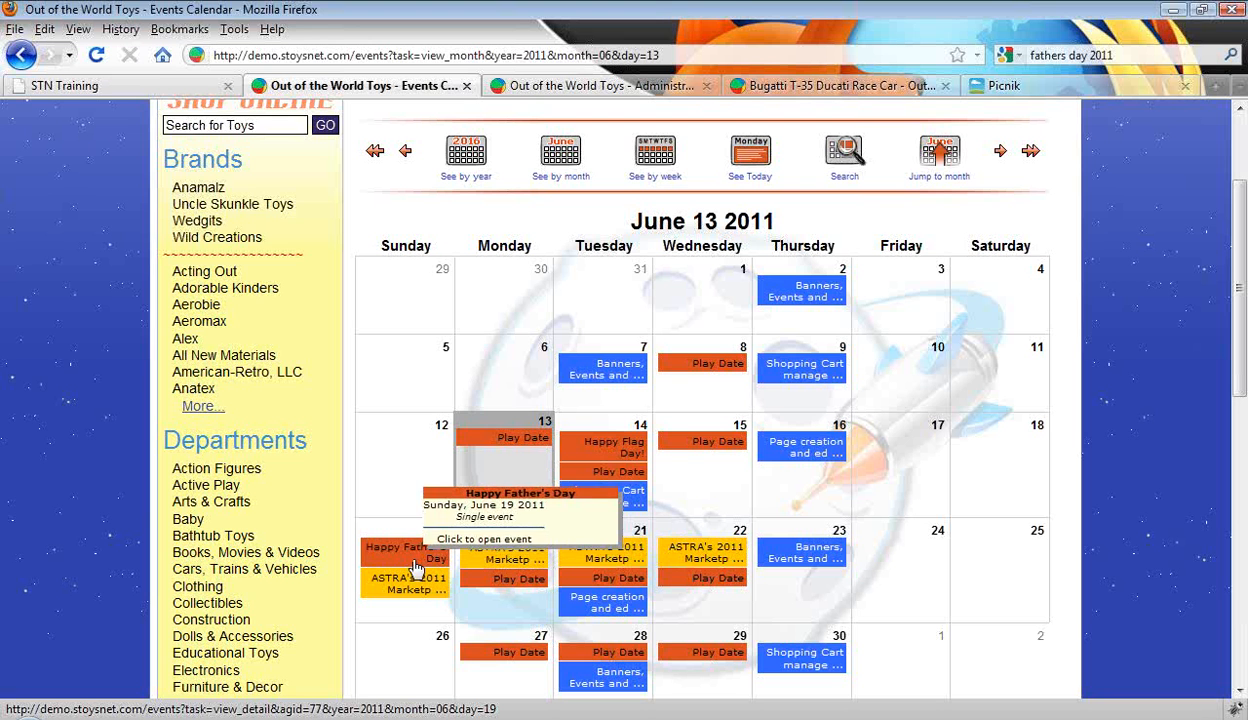
pyautogui.click(415, 566)
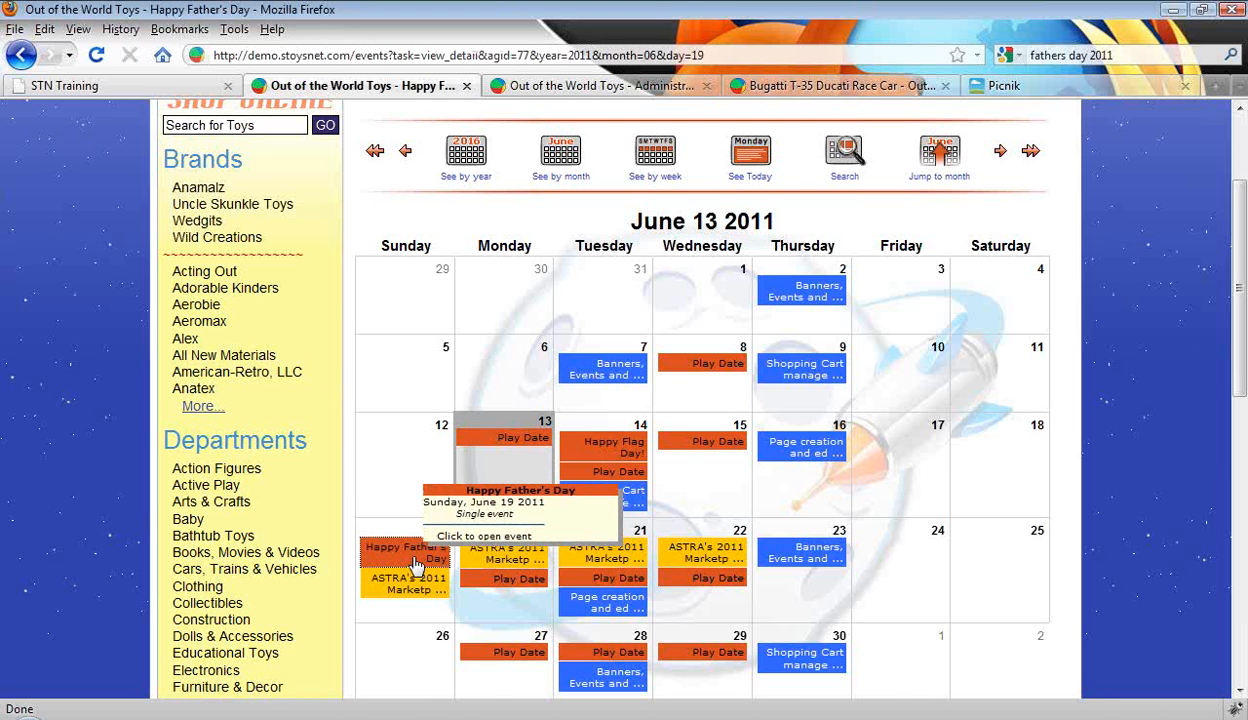
pyautogui.scroll(-1, 1031, 437)
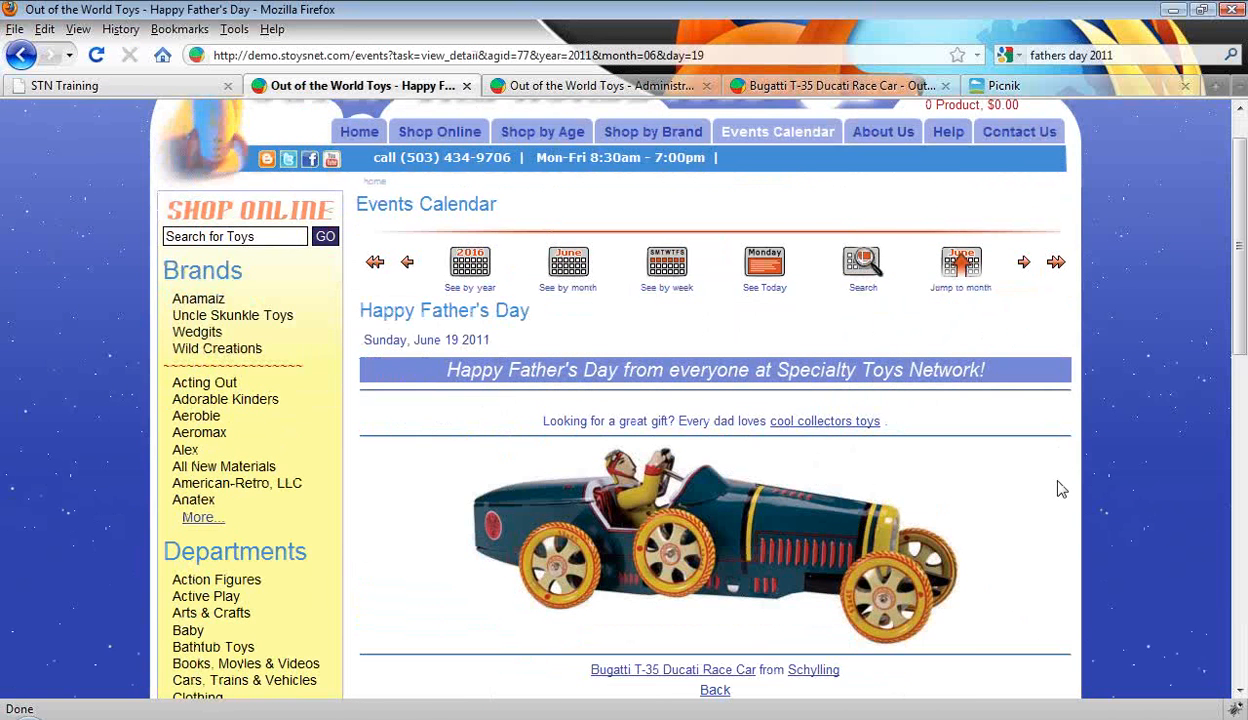
pyautogui.scroll(-3, 1030, 515)
pyautogui.scroll(1, 1000, 538)
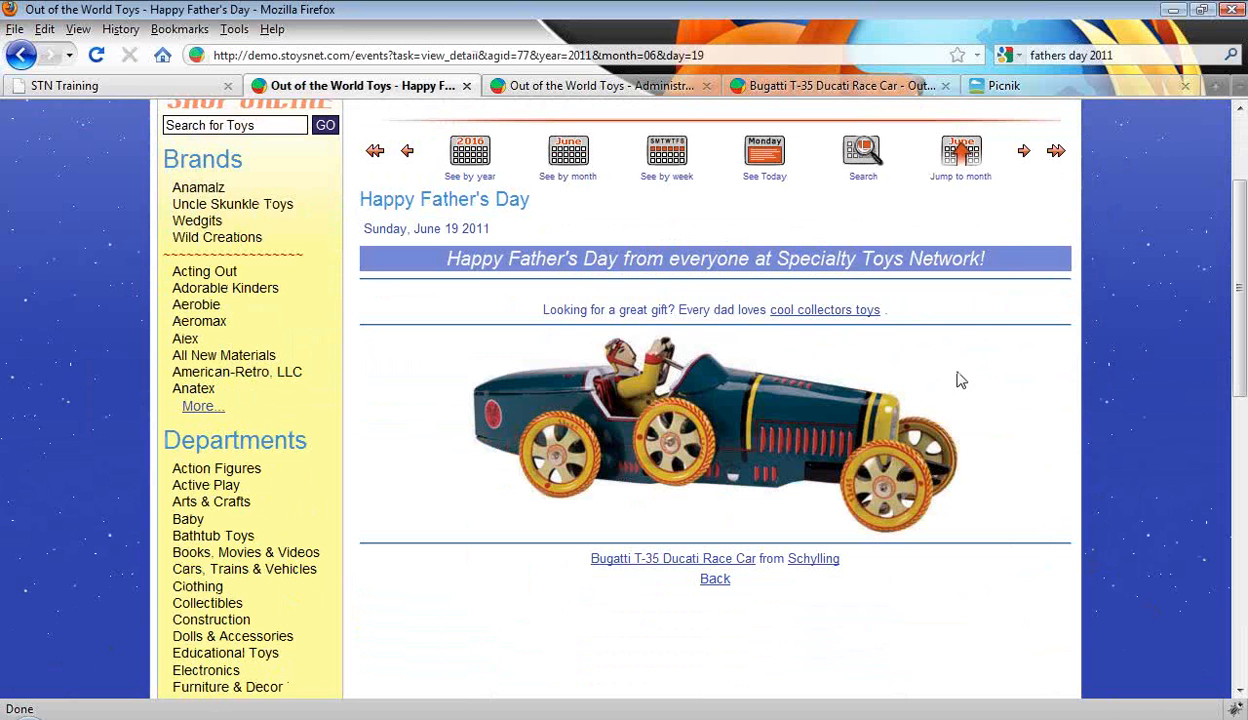
# - Follow the event's "cool collectors toys" link to check the Collectibles page, and return to the STN Training page
pyautogui.click(866, 316)
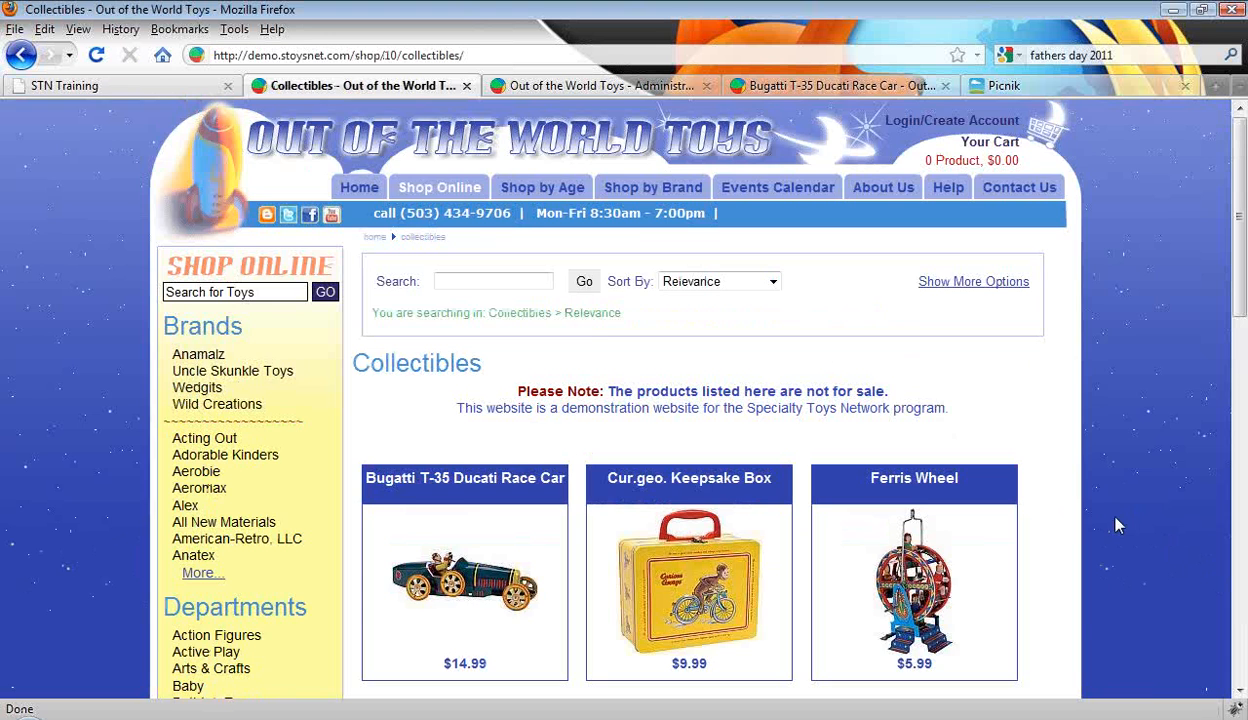
pyautogui.scroll(-5, 1118, 521)
pyautogui.scroll(5, 1120, 524)
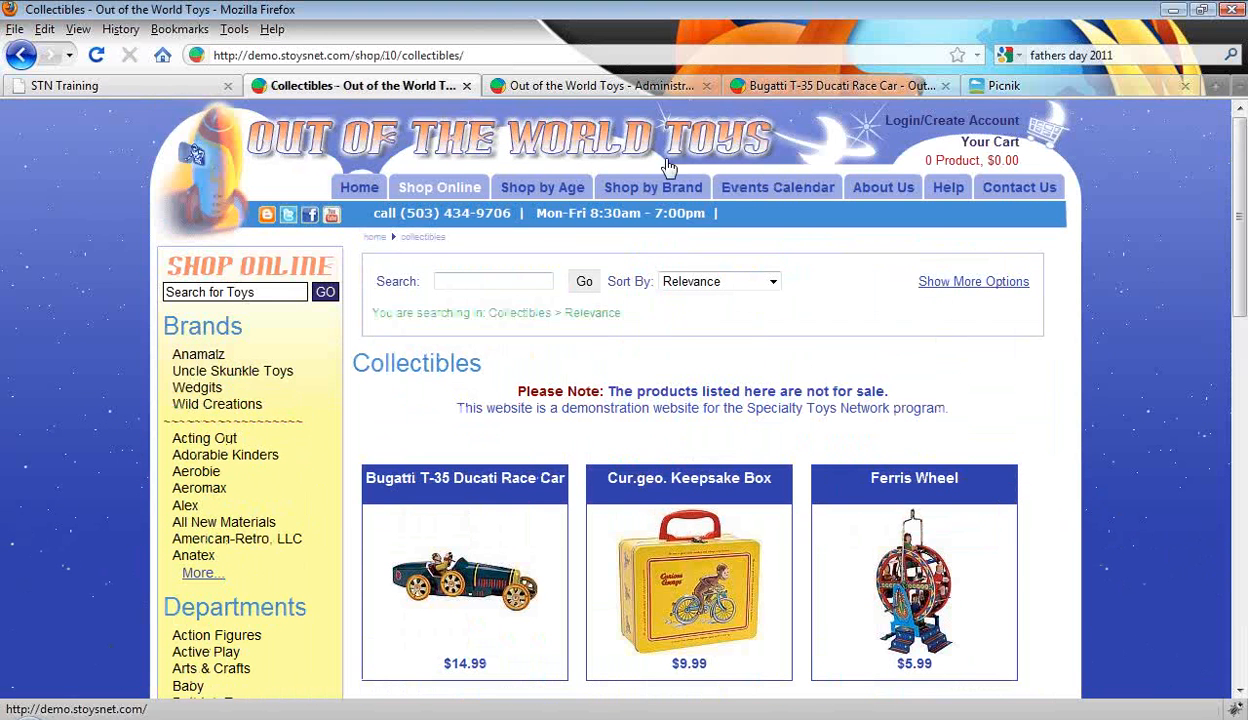
pyautogui.click(170, 89)
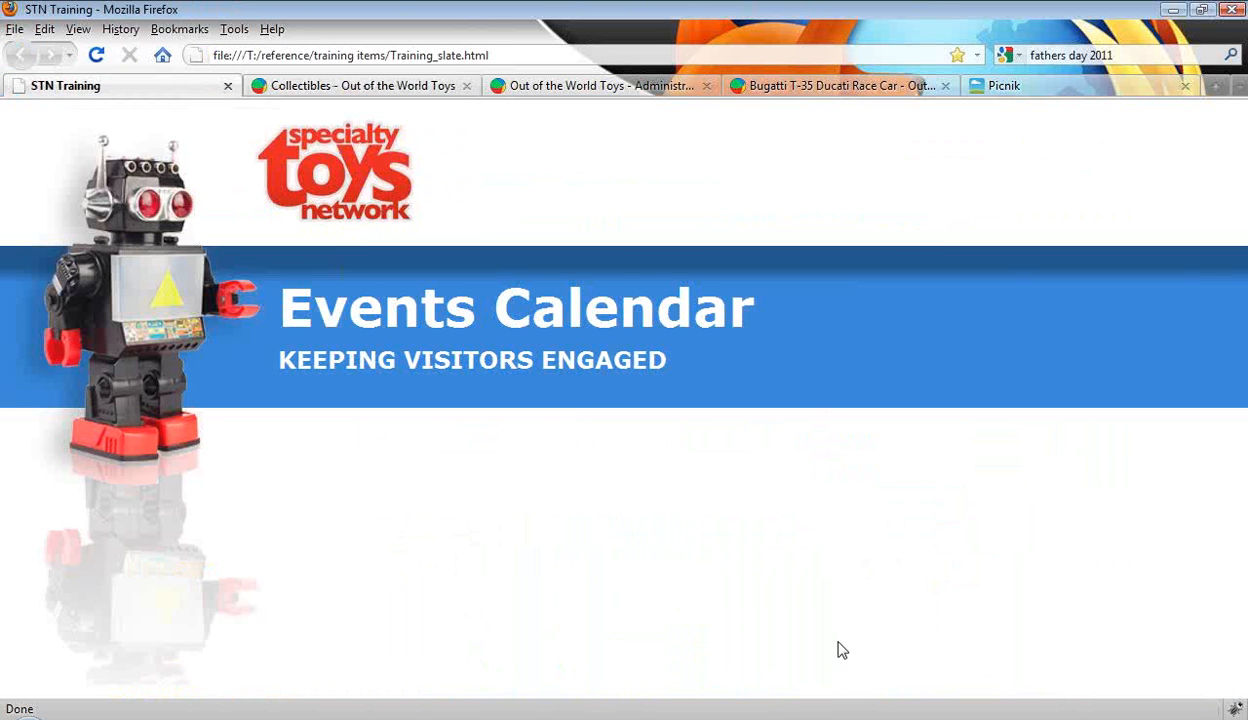